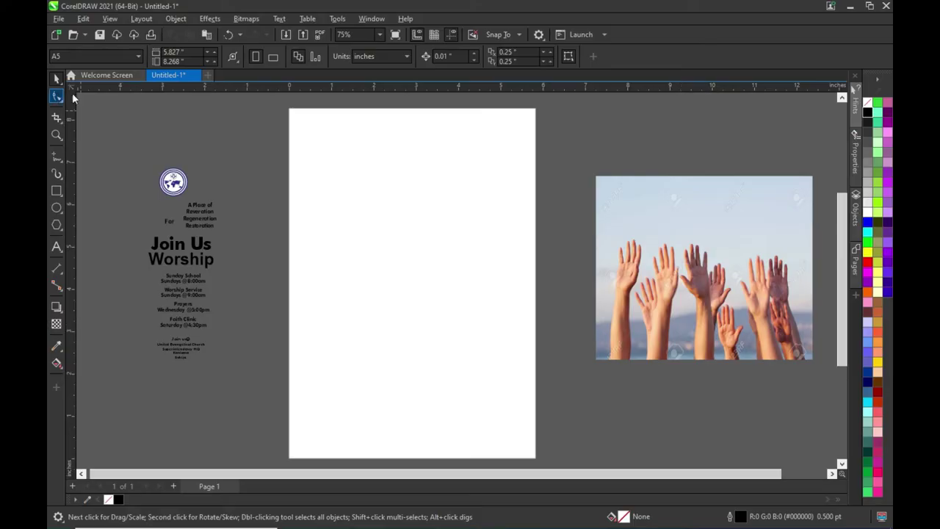
# - Set the page size to A5 and the measurement units to inches
pyautogui.click(93, 58)
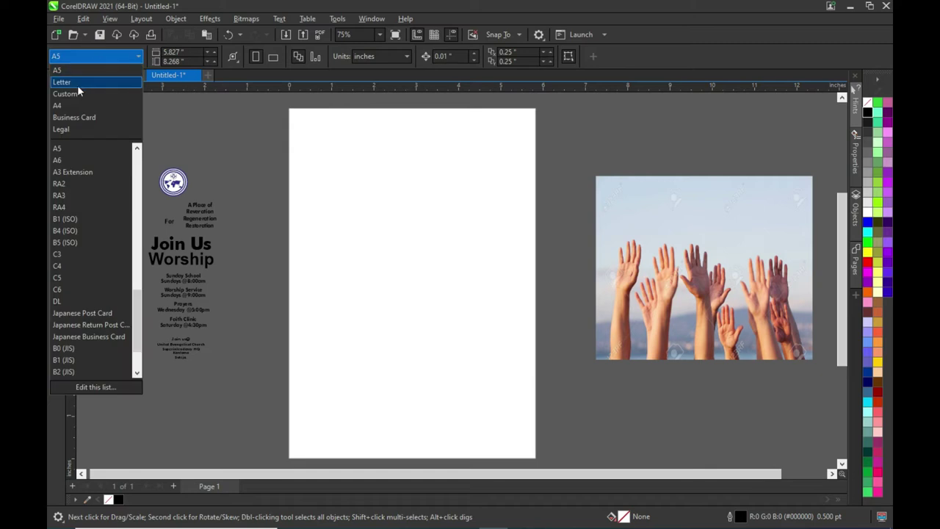
pyautogui.click(77, 70)
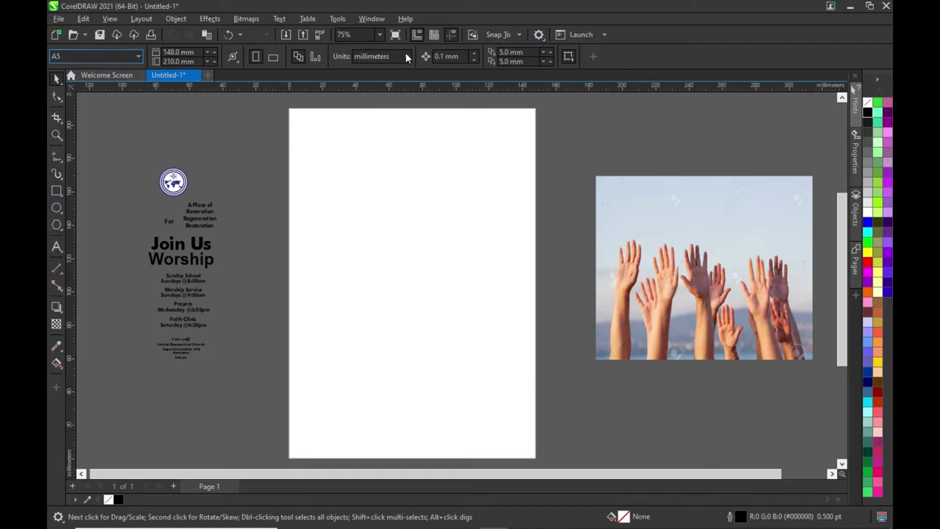
pyautogui.click(404, 57)
pyautogui.click(387, 71)
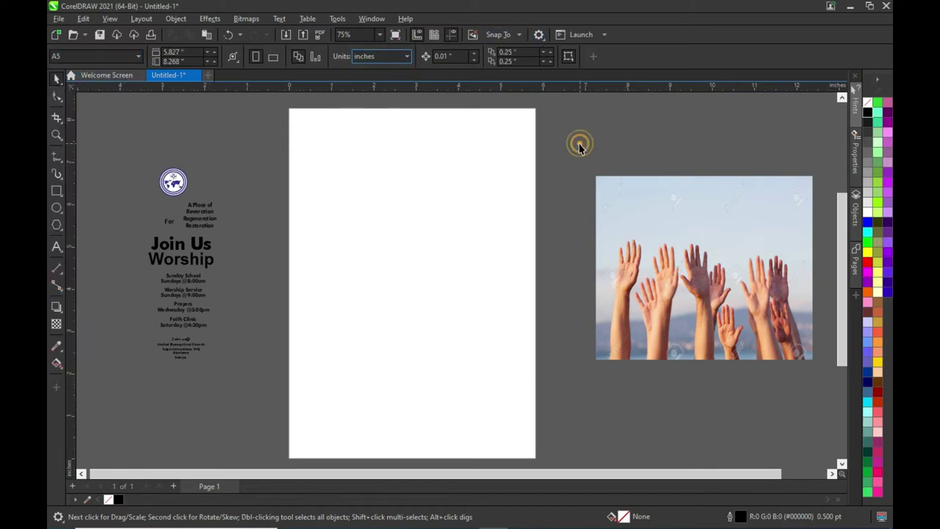
# - Draw a page-size rectangle and drag its top edge down to mid-page for a lower-half rectangle
pyautogui.click(56, 191)
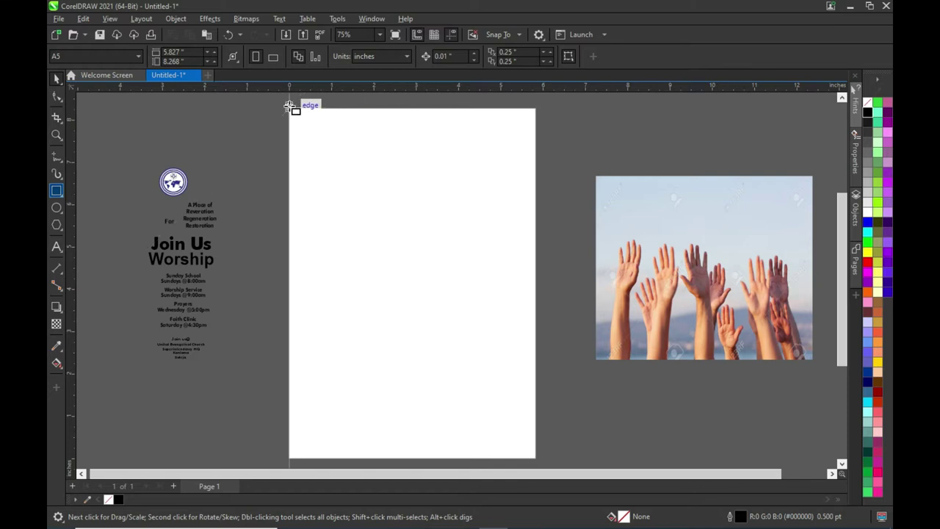
pyautogui.moveTo(290, 108)
pyautogui.mouseDown()
pyautogui.moveTo(416, 341)
pyautogui.moveTo(536, 458)
pyautogui.mouseUp()
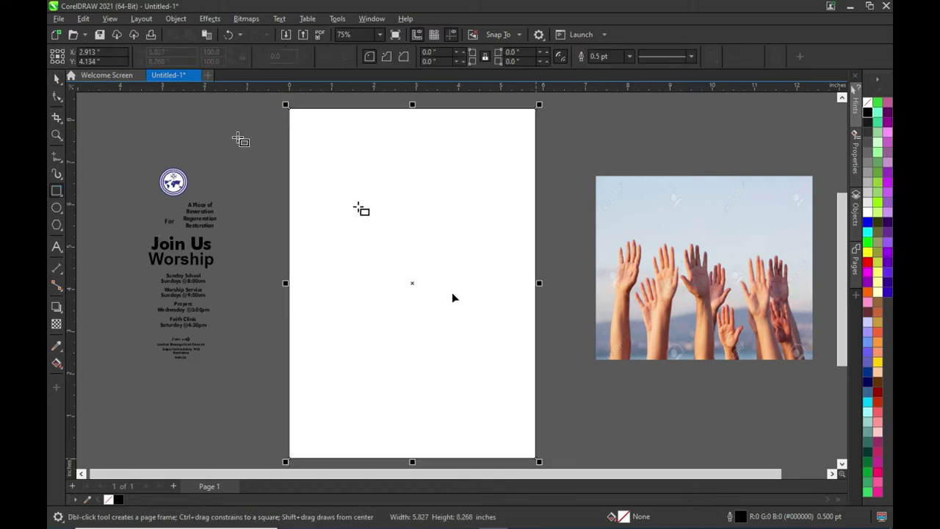
pyautogui.press('space')
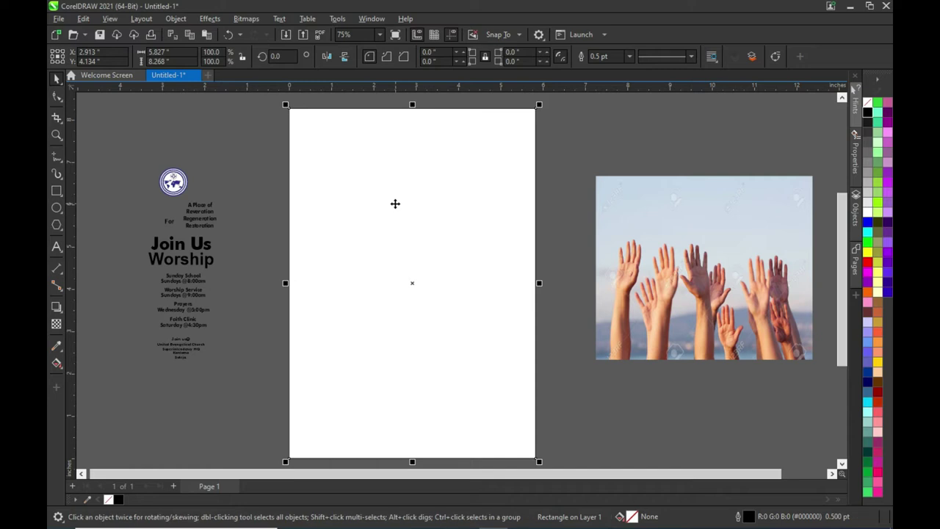
pyautogui.moveTo(412, 105); pyautogui.dragTo(416, 268)
pyautogui.click(379, 210)
# - Place vertical and horizontal guidelines crossing at the page centre
pyautogui.moveTo(75, 252); pyautogui.dragTo(414, 289)
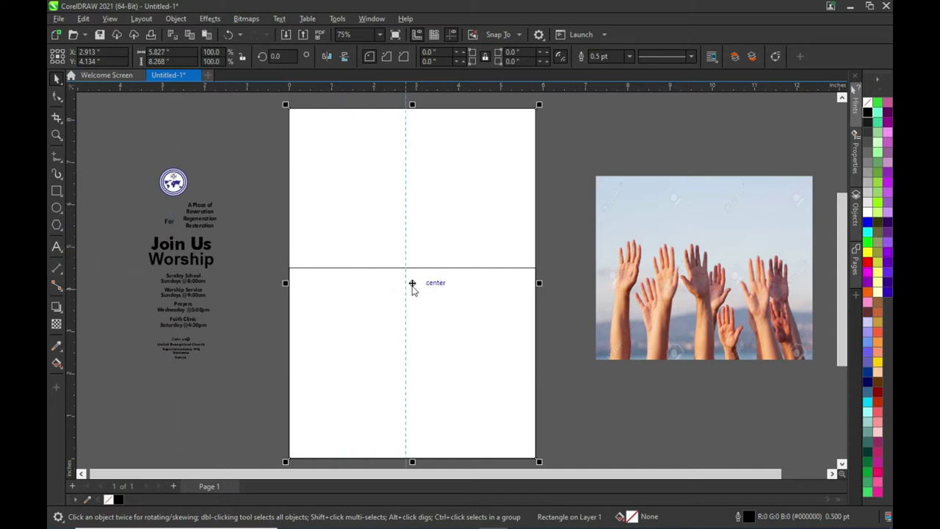
pyautogui.moveTo(413, 283); pyautogui.dragTo(413, 286)
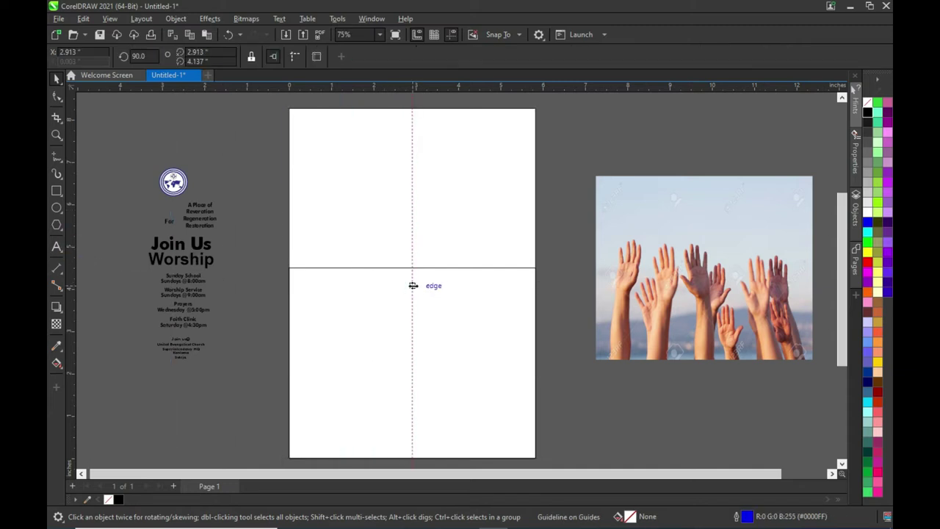
pyautogui.moveTo(445, 86)
pyautogui.mouseDown()
pyautogui.moveTo(416, 294)
pyautogui.moveTo(412, 284)
pyautogui.mouseUp()
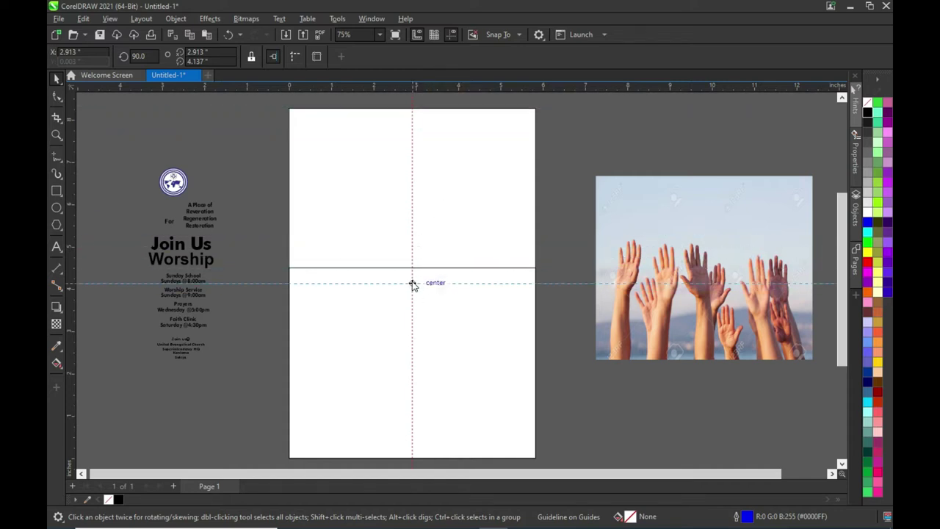
pyautogui.click(519, 183)
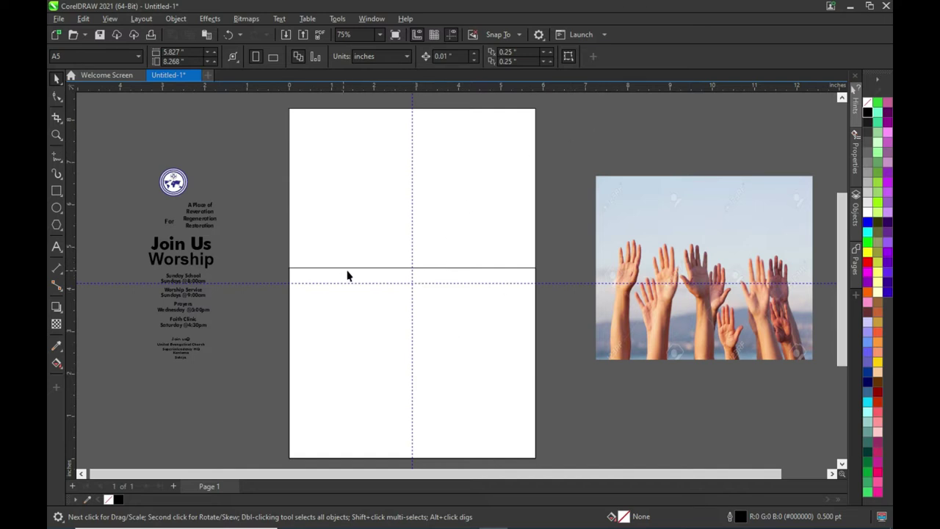
# - Convert the lower rectangle to curves and pull a new top-edge node down into a V
pyautogui.click(397, 274)
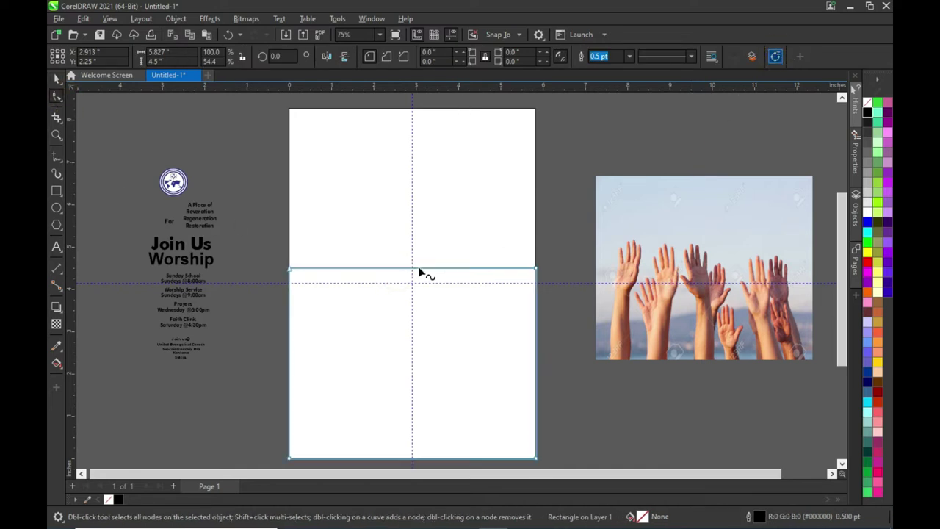
pyautogui.hotkey('ctrl', 'q')
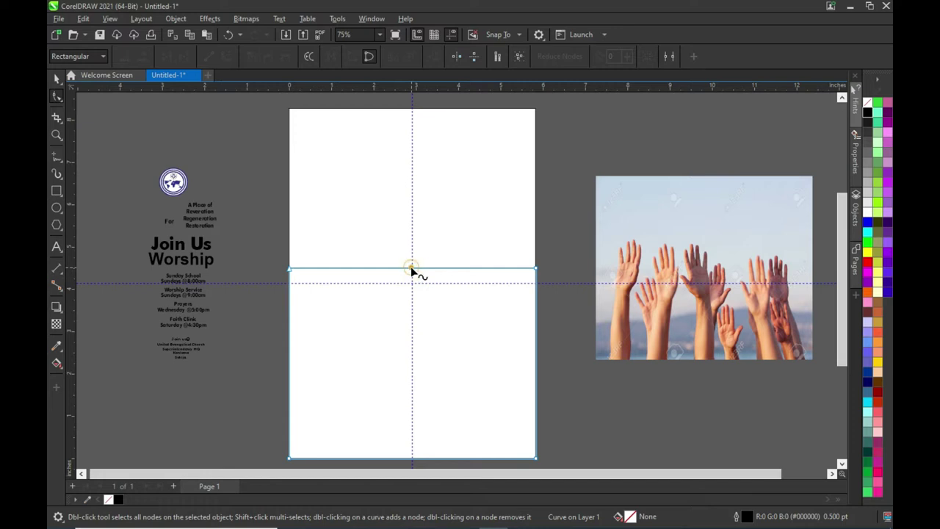
pyautogui.doubleClick(410, 268)
pyautogui.moveTo(412, 269); pyautogui.dragTo(412, 338)
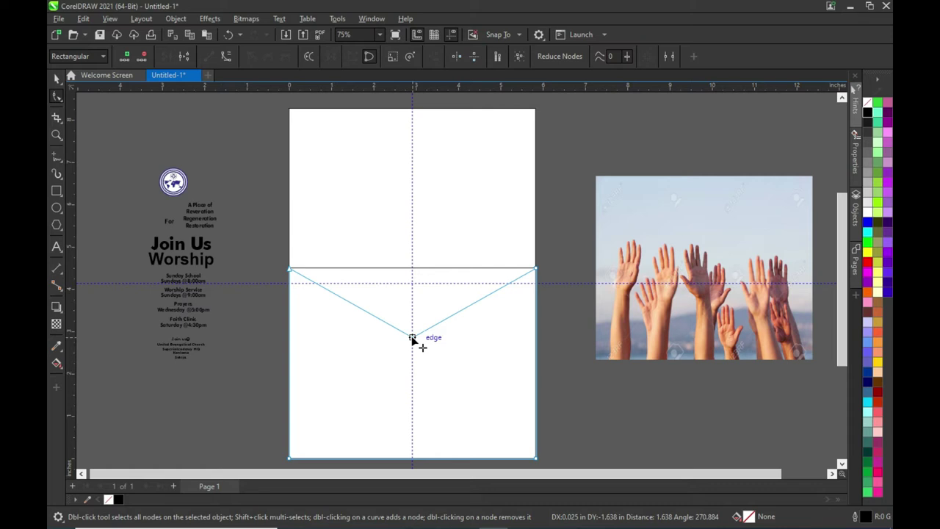
pyautogui.moveTo(412, 338); pyautogui.dragTo(413, 339)
# - Stretch the V-shaped curve taller toward the top of the page
pyautogui.click(56, 77)
pyautogui.moveTo(412, 264); pyautogui.dragTo(409, 207)
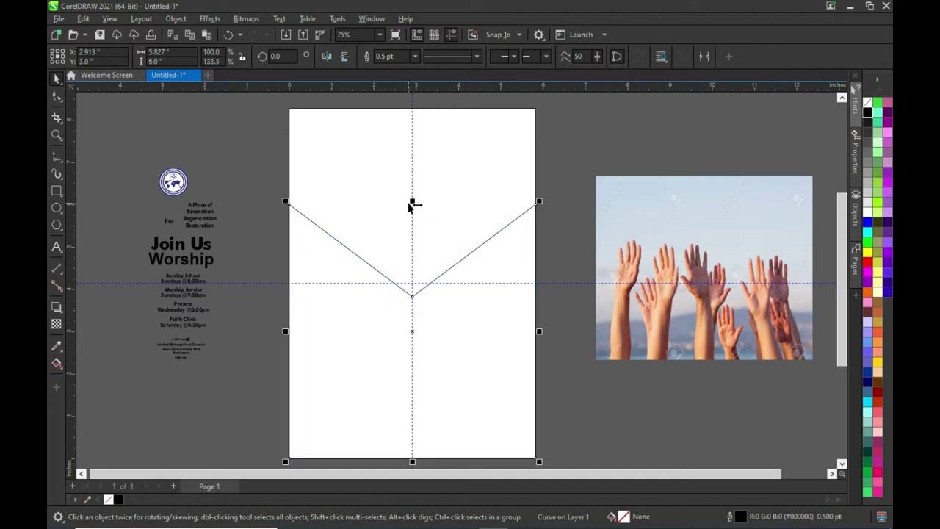
pyautogui.click(570, 164)
pyautogui.click(473, 193)
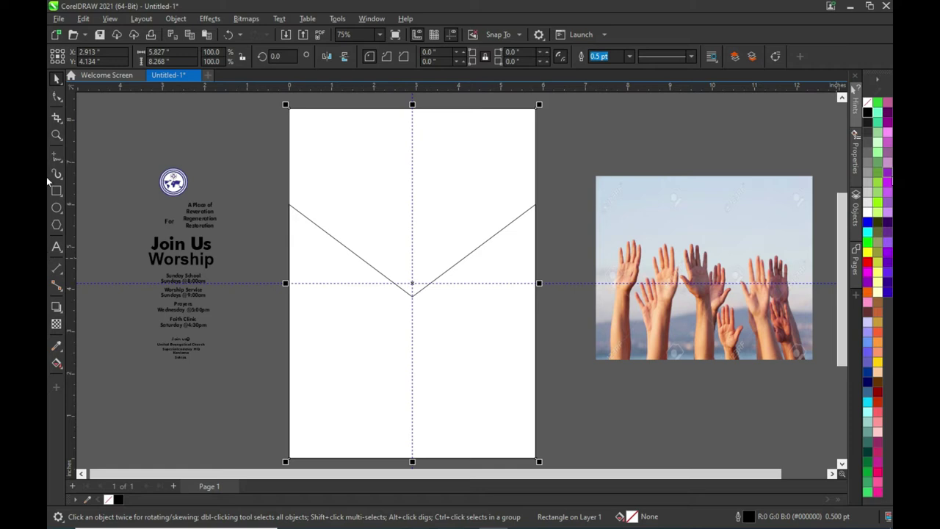
# - Fill the page rectangle purple, then bring the hands photo forward and enlarge it over the page
pyautogui.click(888, 173)
pyautogui.click(628, 144)
pyautogui.click(659, 221)
pyautogui.moveTo(707, 221); pyautogui.dragTo(398, 152)
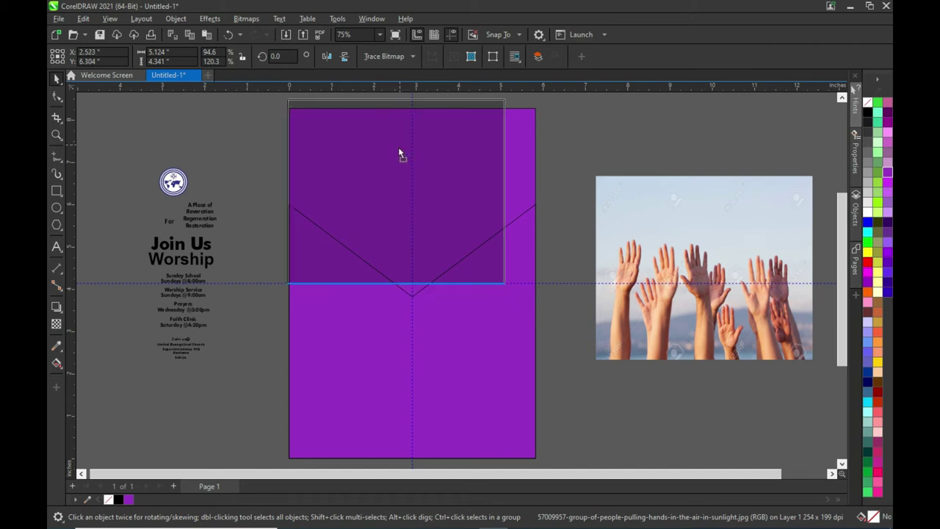
pyautogui.moveTo(399, 150); pyautogui.dragTo(405, 147)
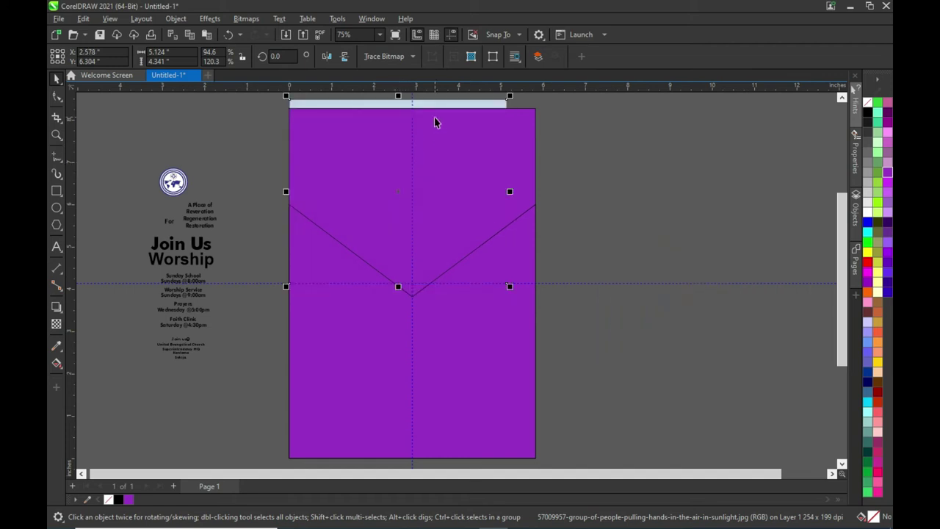
pyautogui.hotkey('shift', 'pageup')
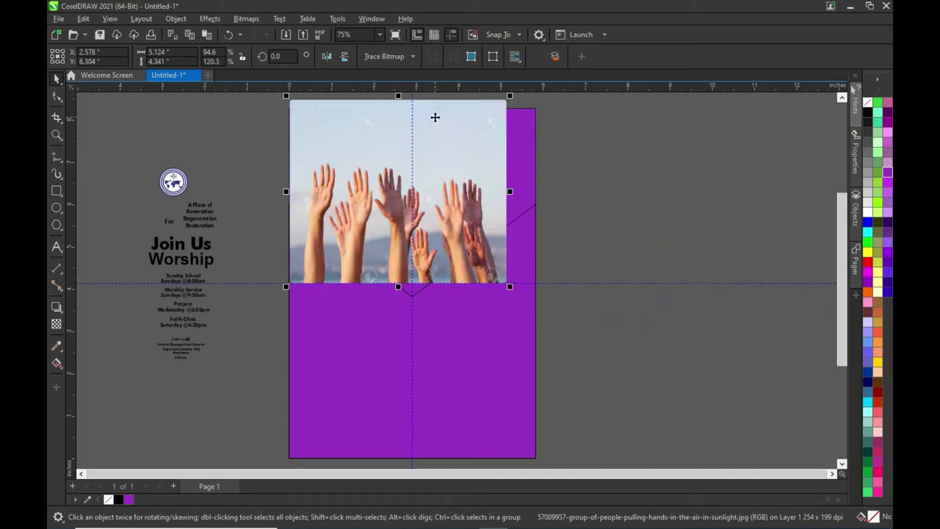
pyautogui.moveTo(510, 286); pyautogui.dragTo(603, 366)
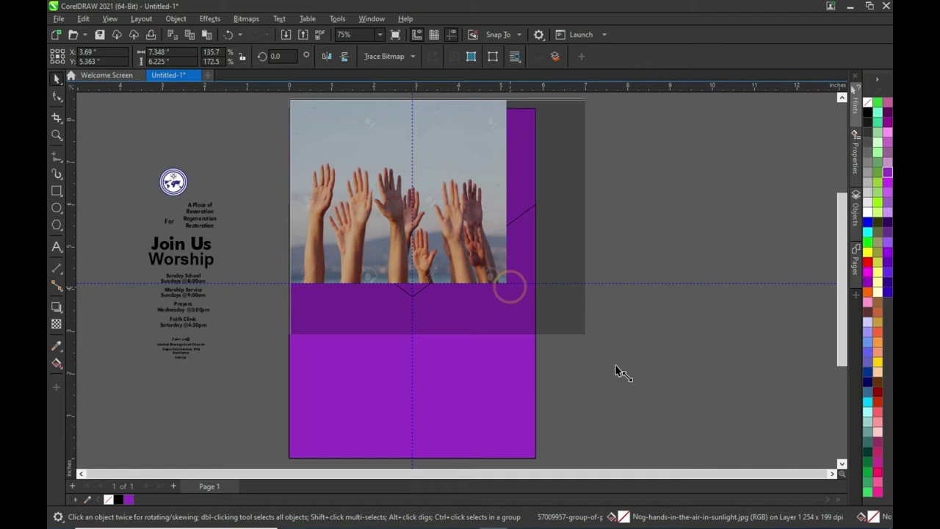
pyautogui.moveTo(430, 194)
pyautogui.mouseDown()
pyautogui.moveTo(686, 233)
pyautogui.moveTo(730, 225)
pyautogui.moveTo(396, 180)
pyautogui.moveTo(413, 179)
pyautogui.mouseUp()
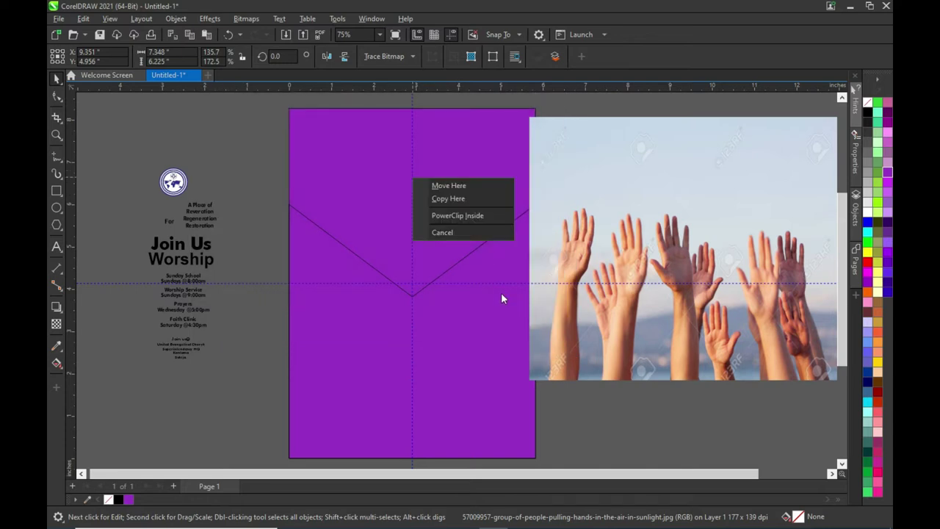
# - PowerClip the hands photo into the purple rectangle and reposition and resize it within the frame
pyautogui.click(457, 215)
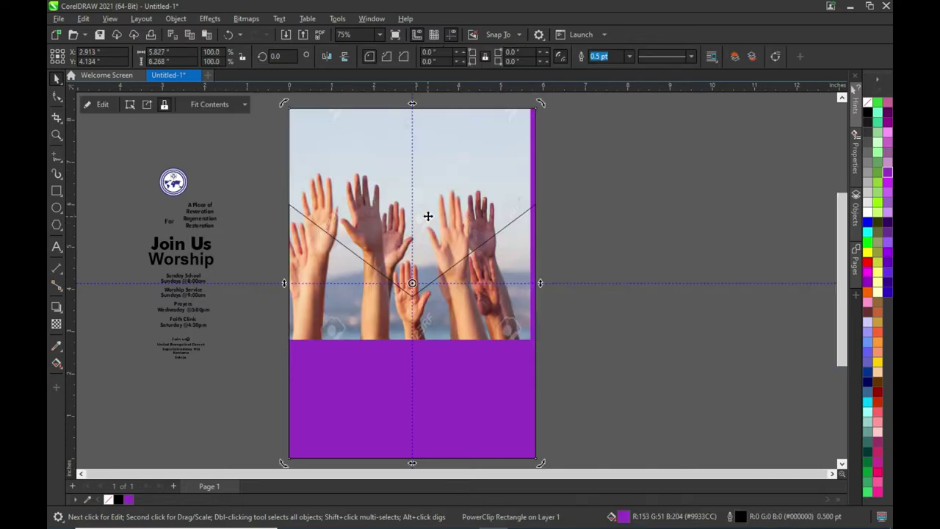
pyautogui.click(102, 104)
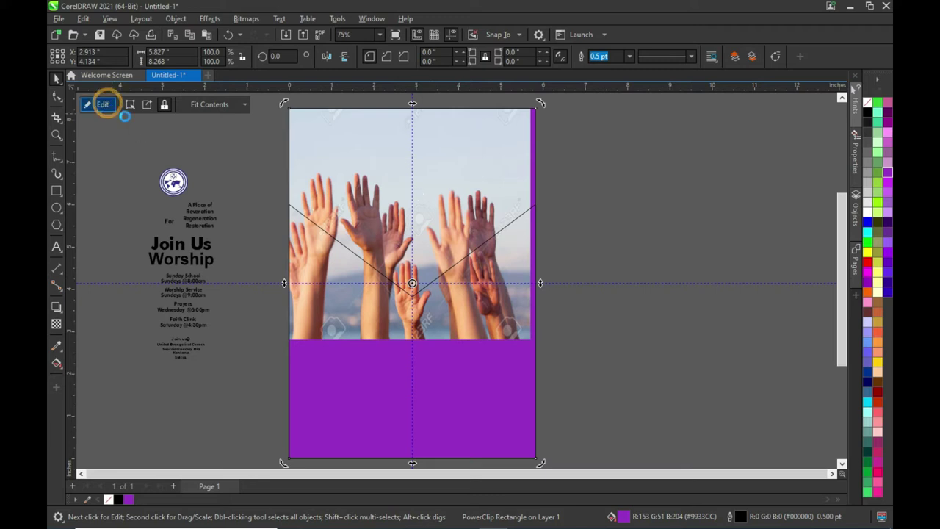
pyautogui.moveTo(413, 190); pyautogui.dragTo(451, 188)
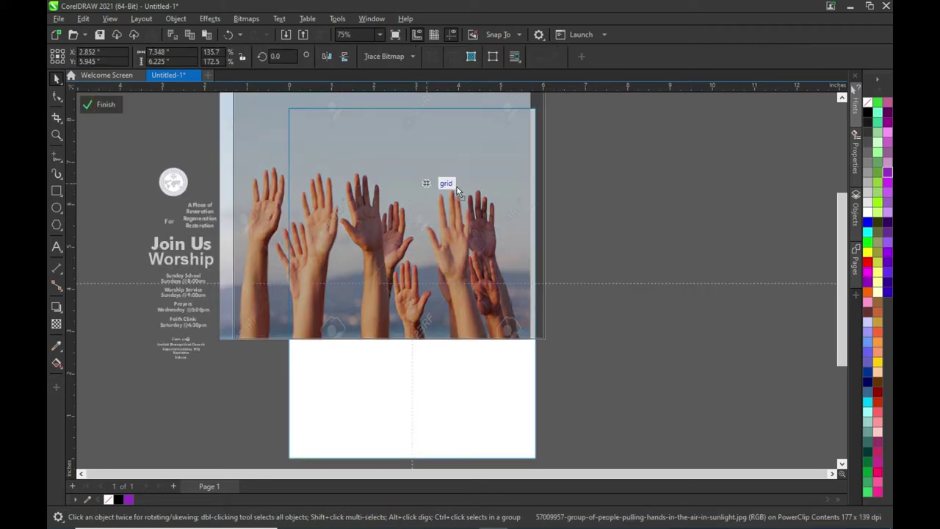
pyautogui.click(451, 189)
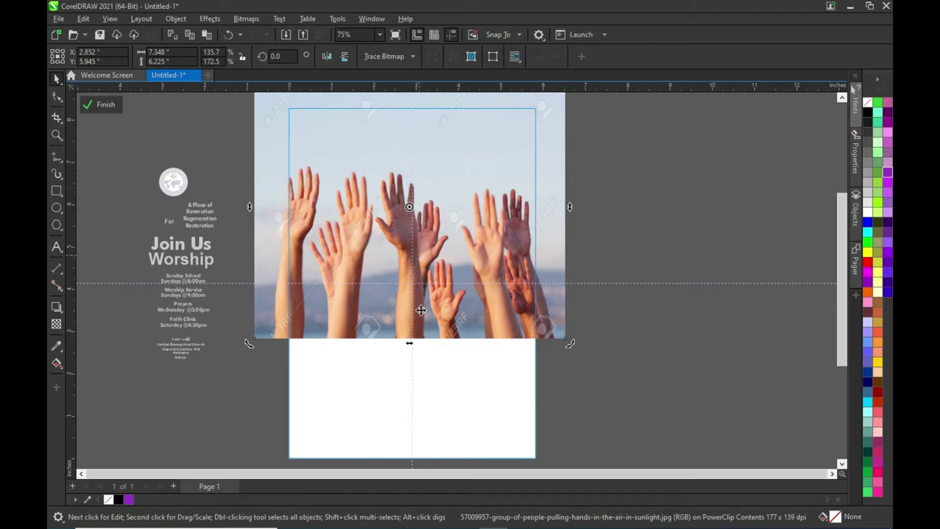
pyautogui.moveTo(430, 212); pyautogui.dragTo(389, 211)
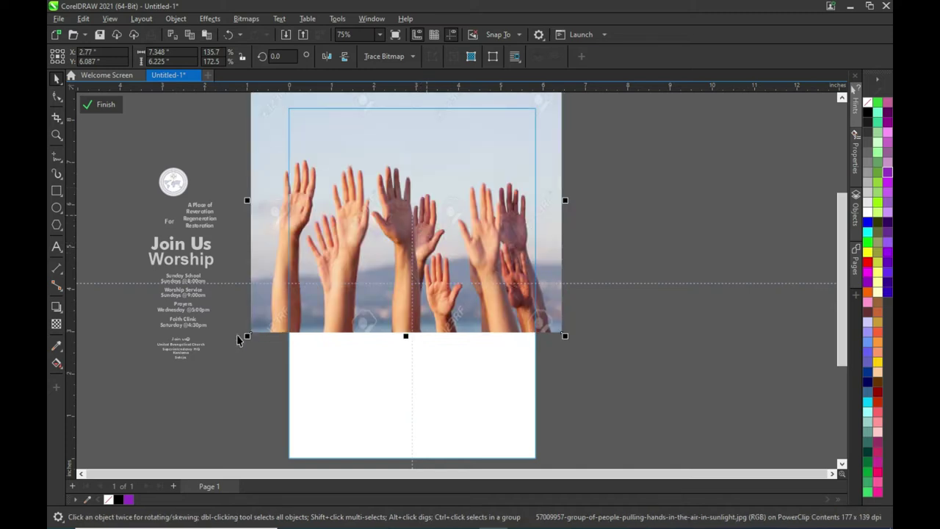
pyautogui.moveTo(249, 337); pyautogui.dragTo(269, 316)
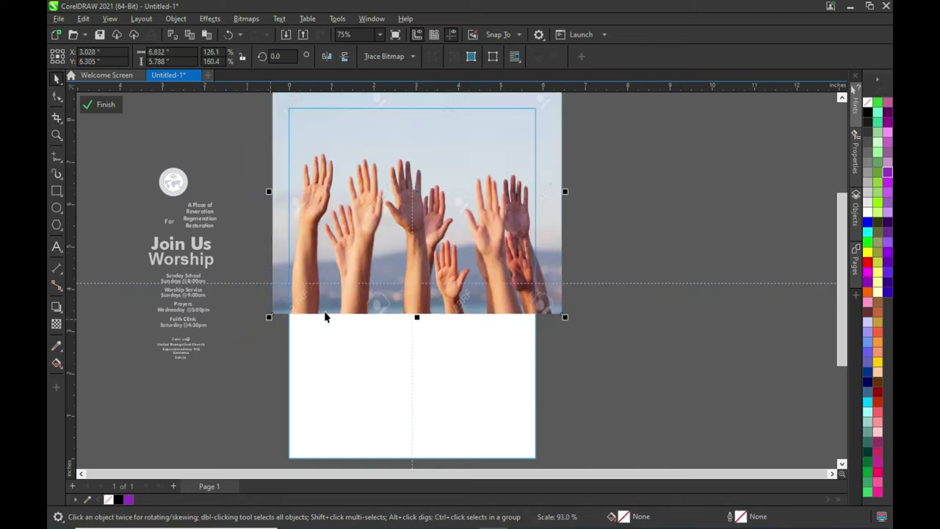
pyautogui.moveTo(547, 191); pyautogui.dragTo(543, 197)
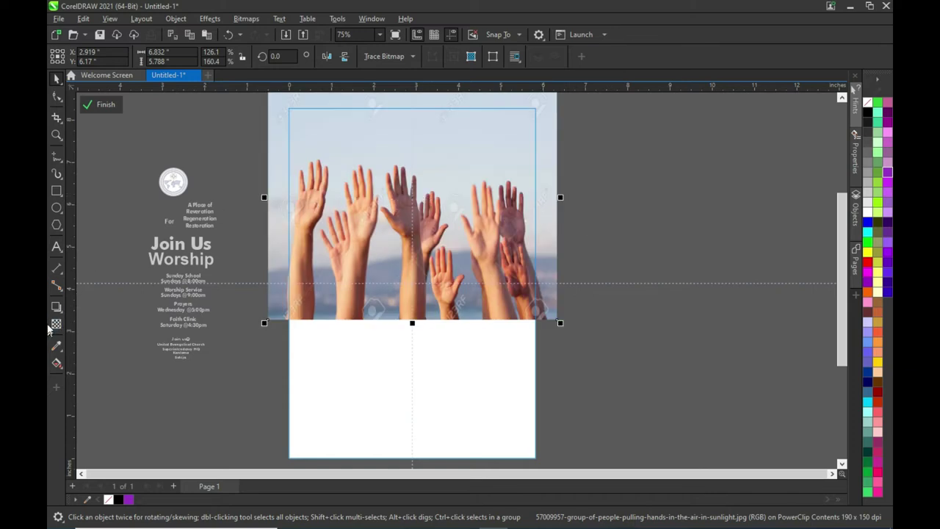
# - Give the clipped photo a top-to-bottom fountain transparency with its start and midpoint raised
pyautogui.click(56, 324)
pyautogui.moveTo(417, 183)
pyautogui.mouseDown()
pyautogui.moveTo(426, 301)
pyautogui.moveTo(416, 312)
pyautogui.mouseUp()
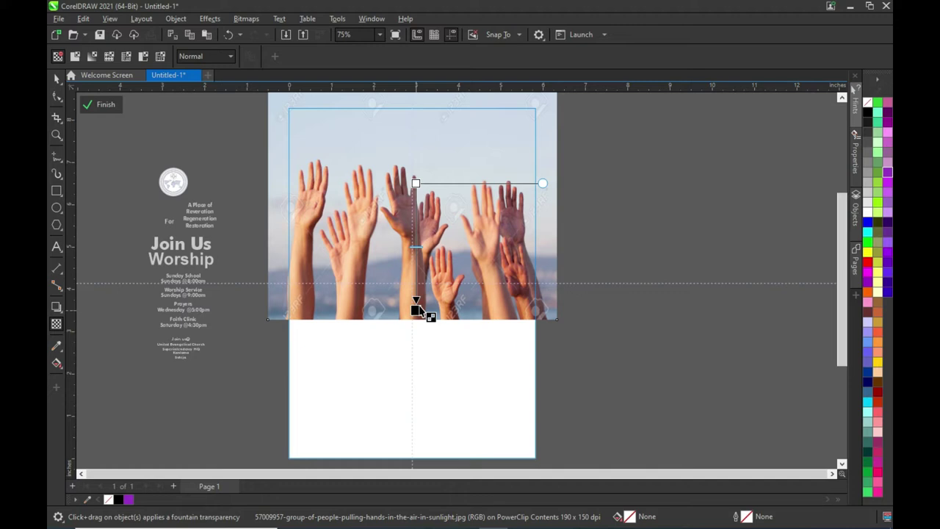
pyautogui.click(415, 178)
pyautogui.moveTo(414, 178); pyautogui.dragTo(415, 129)
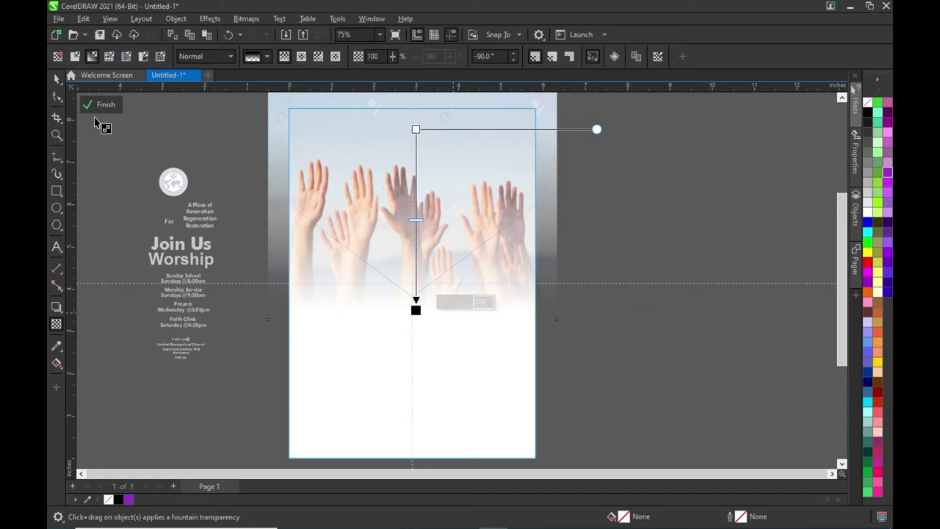
pyautogui.moveTo(416, 129); pyautogui.dragTo(416, 109)
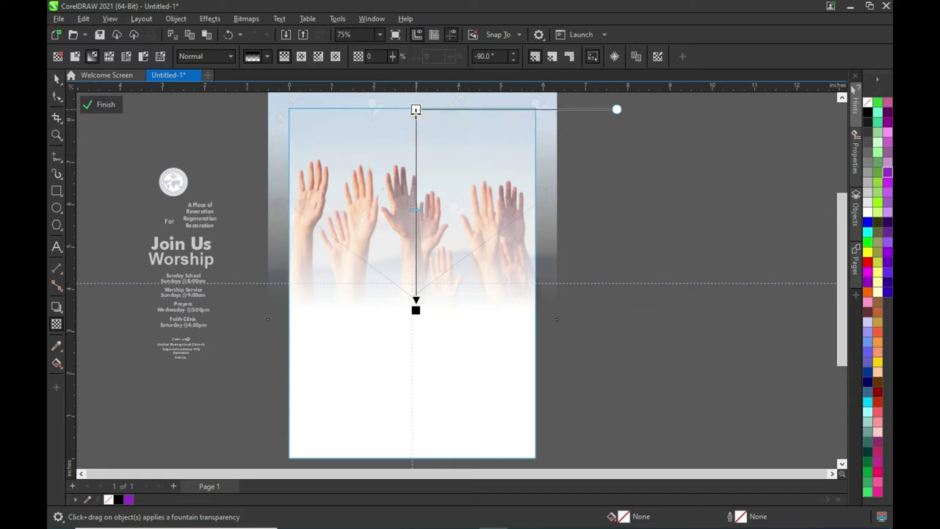
pyautogui.moveTo(415, 210); pyautogui.dragTo(413, 180)
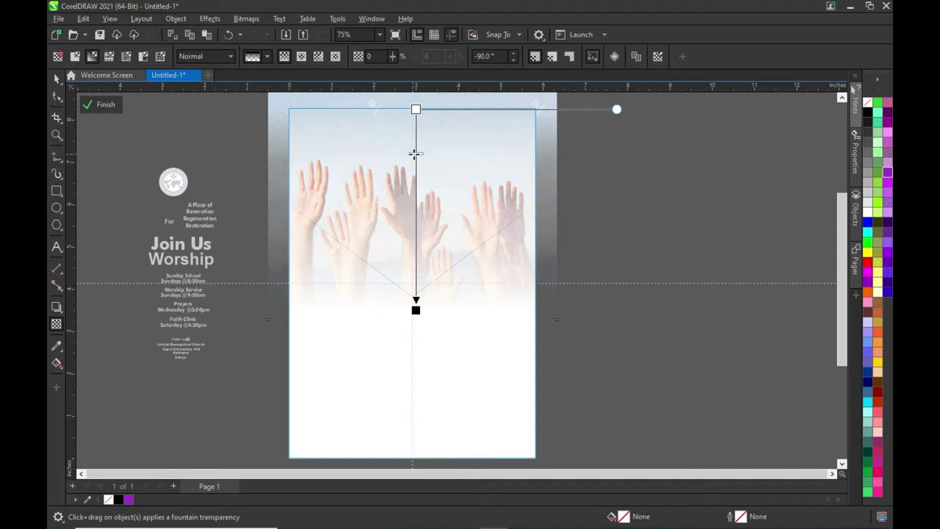
pyautogui.moveTo(414, 154); pyautogui.dragTo(416, 133)
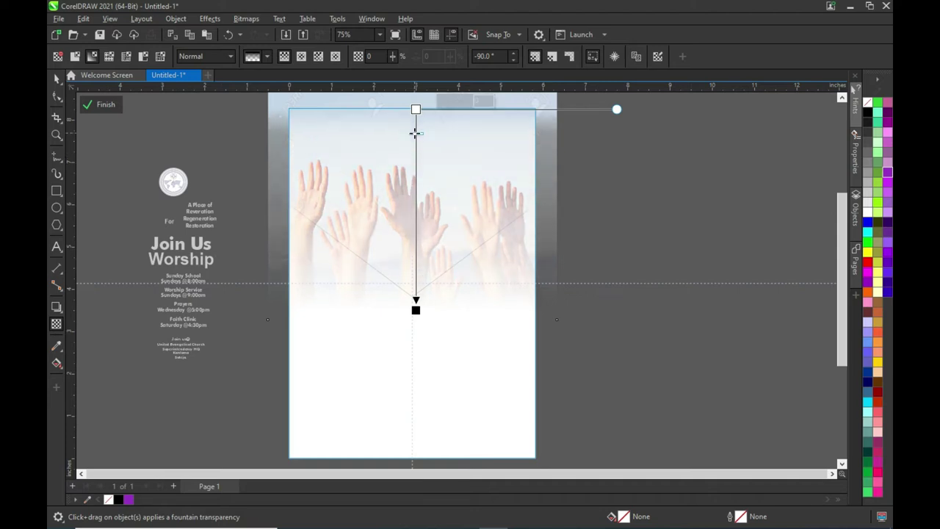
pyautogui.click(56, 79)
# - Change the page background frame's fill to dark purple
pyautogui.click(103, 105)
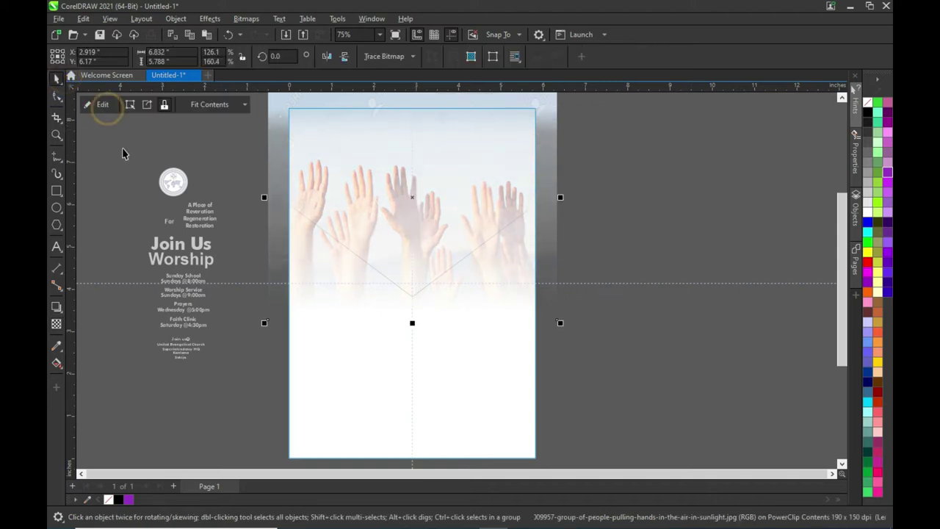
pyautogui.click(592, 202)
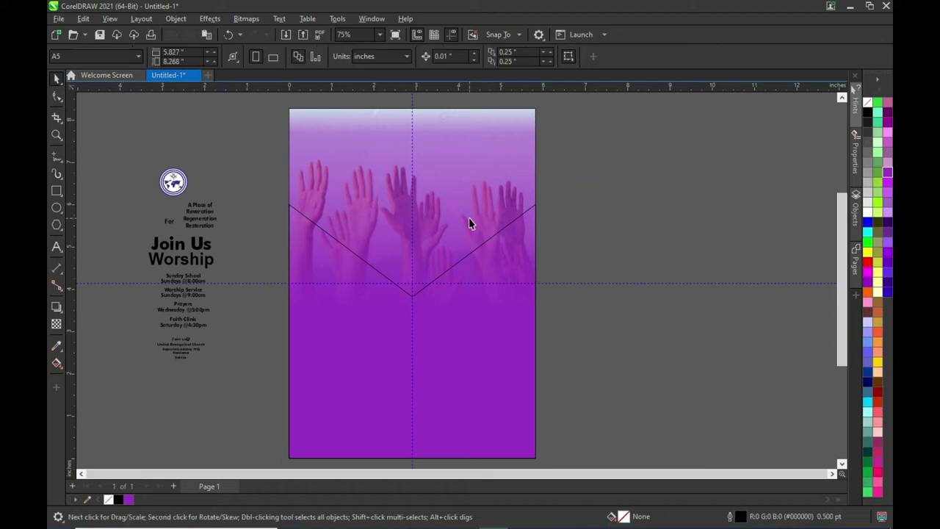
pyautogui.click(470, 191)
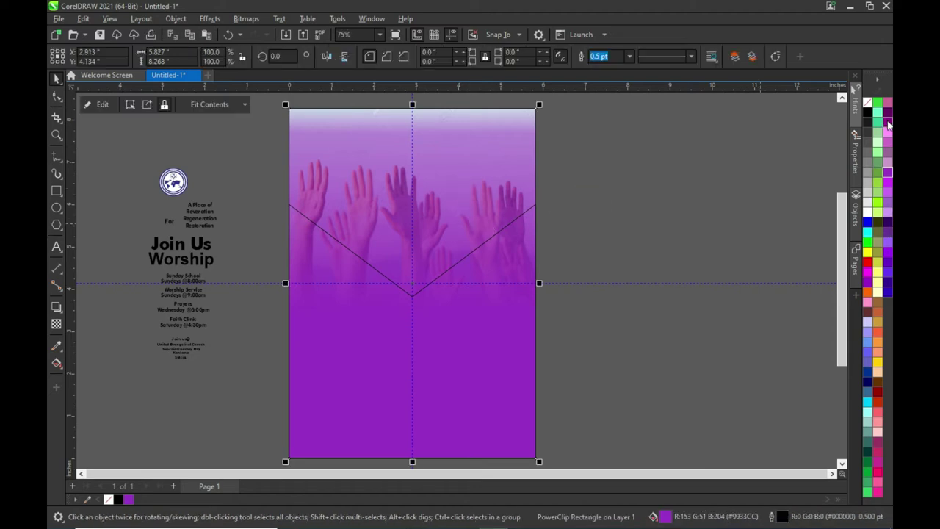
pyautogui.click(888, 125)
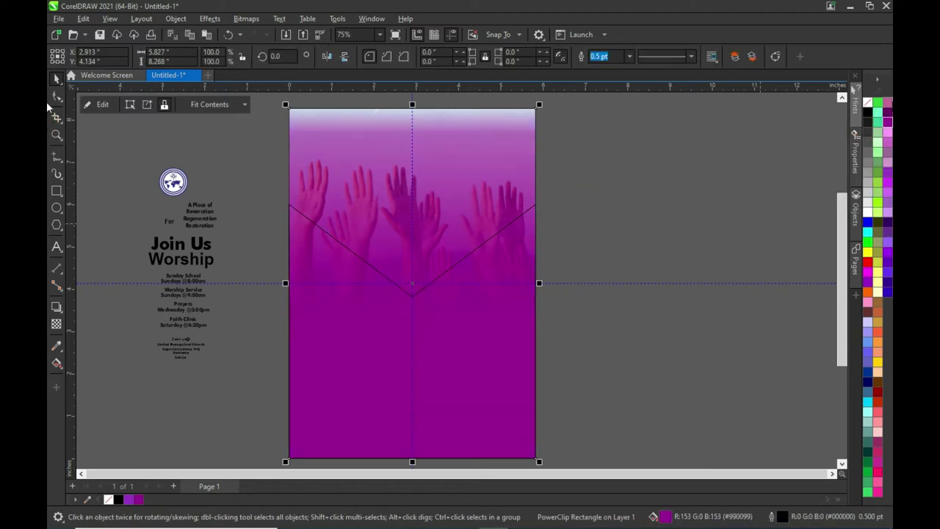
pyautogui.click(888, 112)
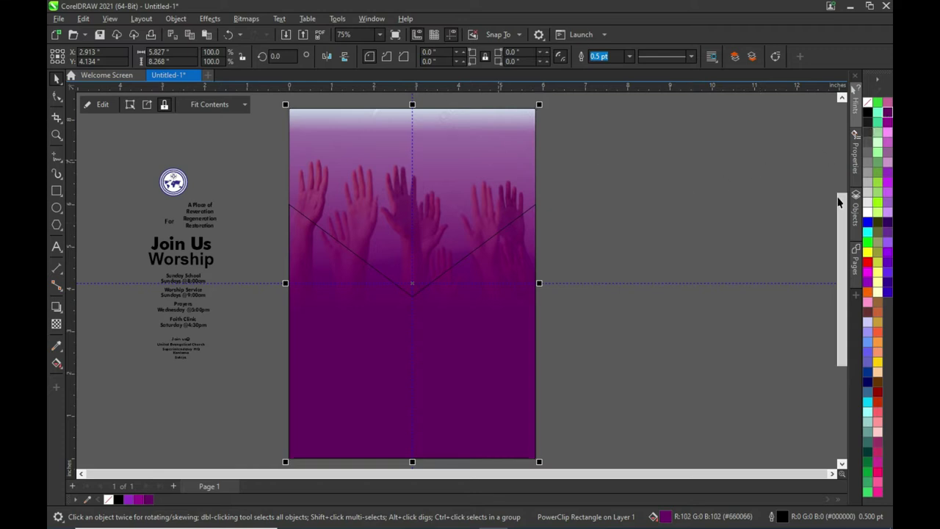
pyautogui.moveTo(839, 230); pyautogui.dragTo(664, 213)
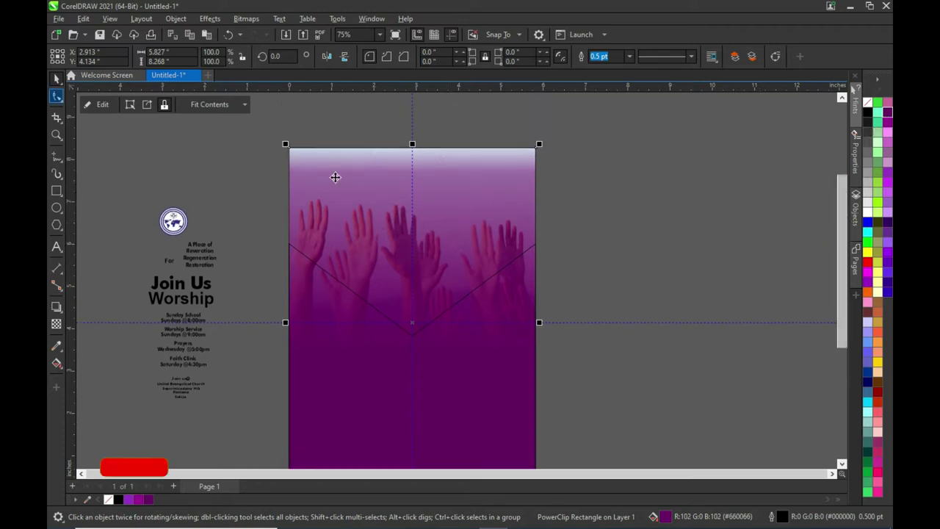
# - Redo the hands photo's top-to-bottom fade transparency inside the background frame
pyautogui.click(393, 196)
pyautogui.click(91, 104)
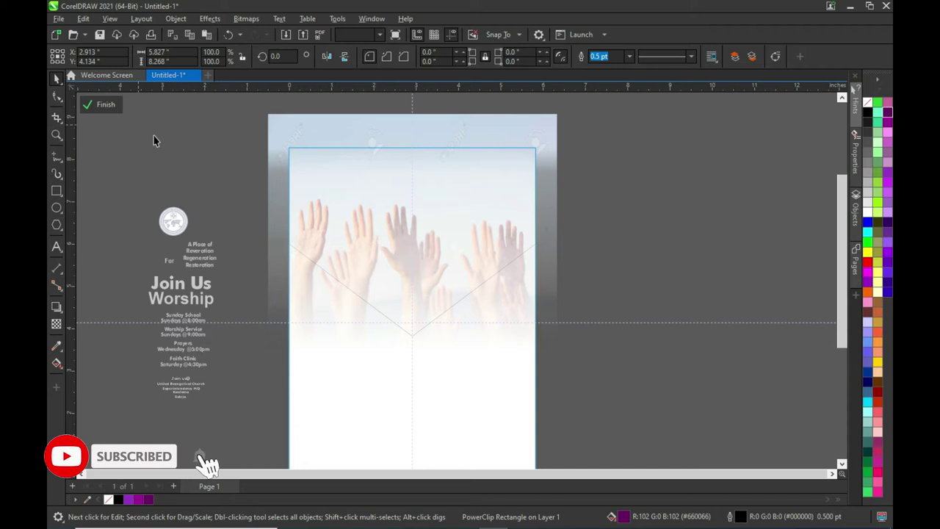
pyautogui.click(402, 127)
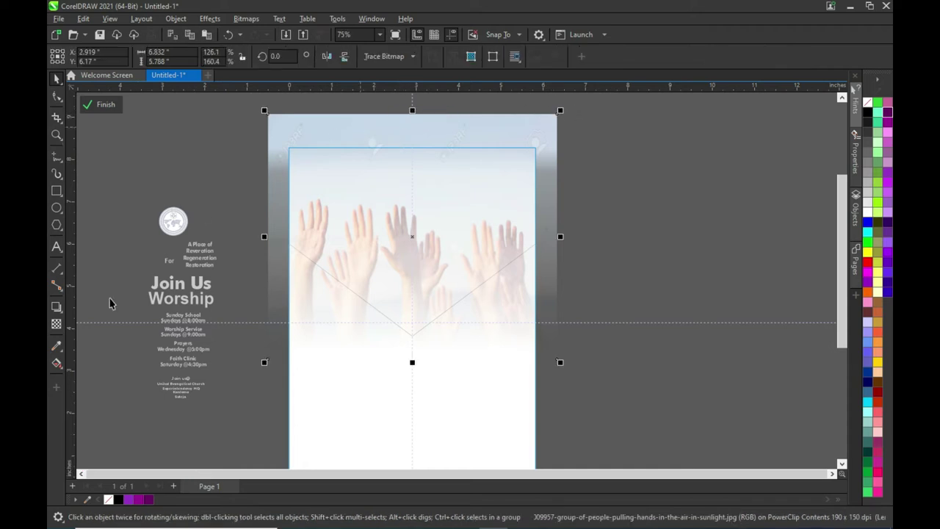
pyautogui.click(56, 324)
pyautogui.moveTo(416, 346); pyautogui.dragTo(413, 93)
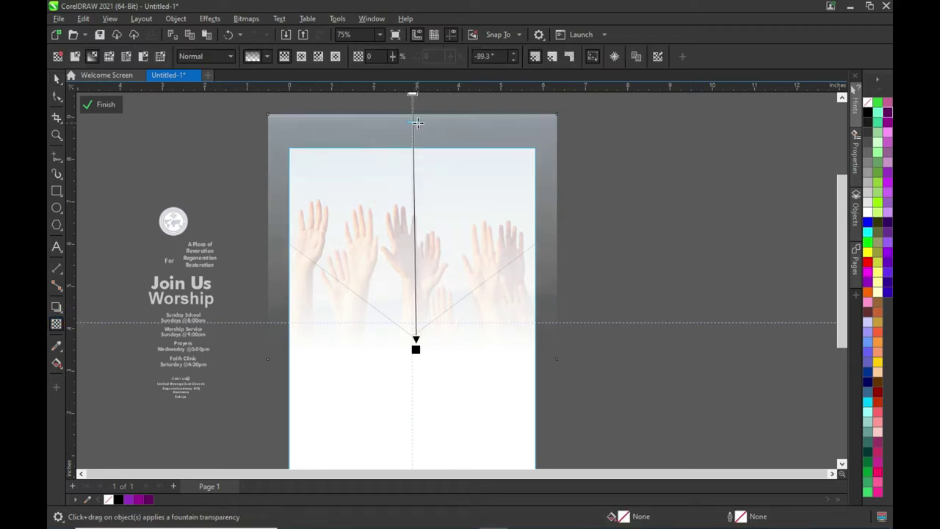
pyautogui.click(105, 105)
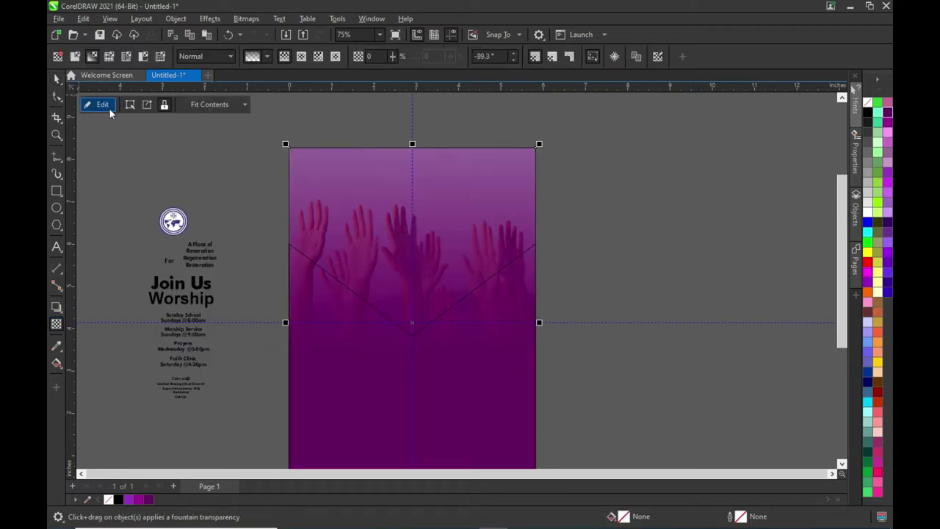
pyautogui.click(56, 78)
pyautogui.press('Escape')
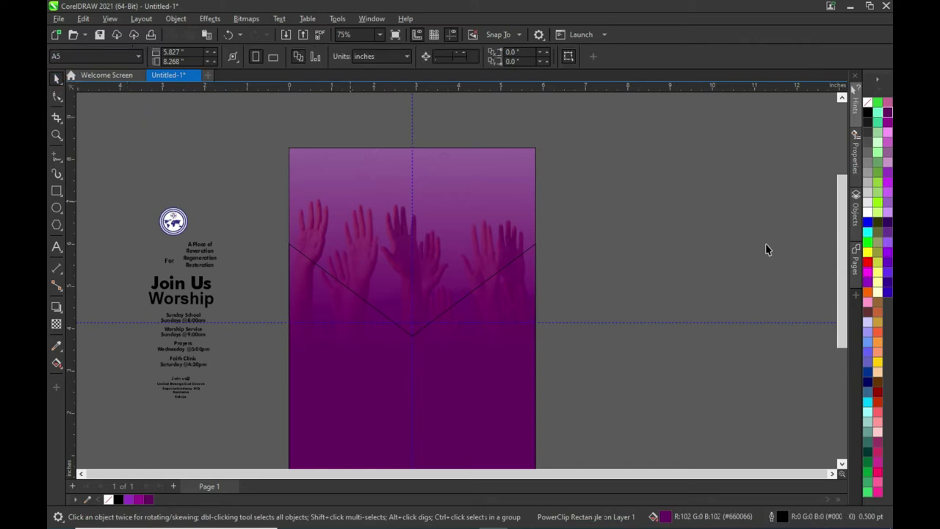
# - Select the V-shaped lower panel for a gradient fill
pyautogui.moveTo(844, 251); pyautogui.dragTo(843, 280)
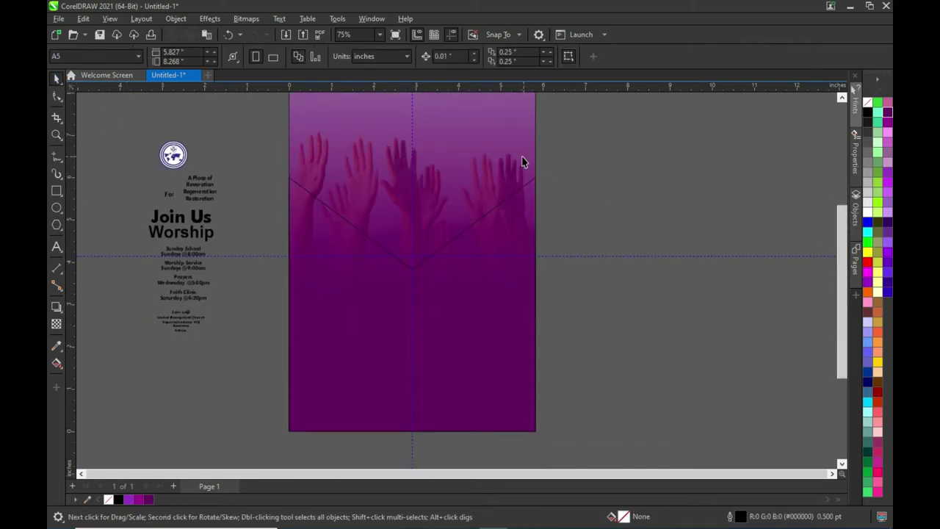
pyautogui.click(455, 180)
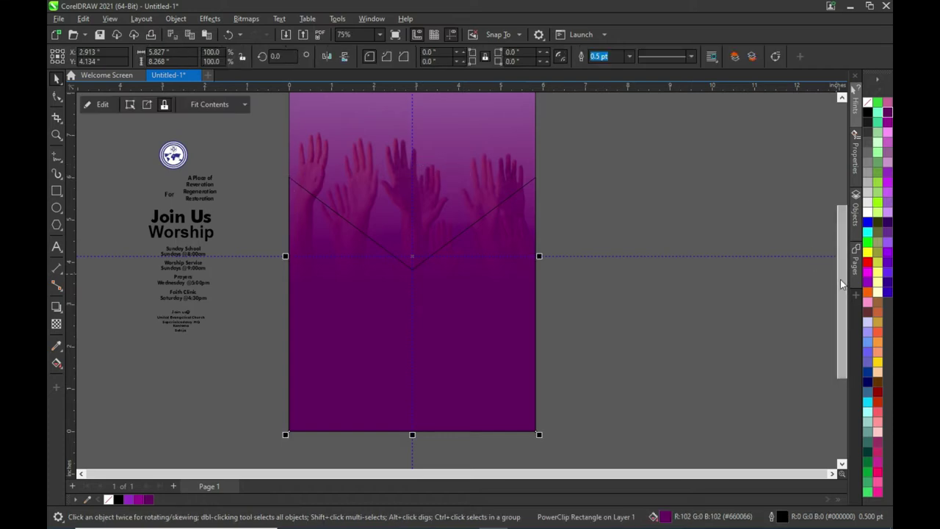
pyautogui.moveTo(841, 288); pyautogui.dragTo(839, 277)
pyautogui.click(760, 318)
pyautogui.click(512, 350)
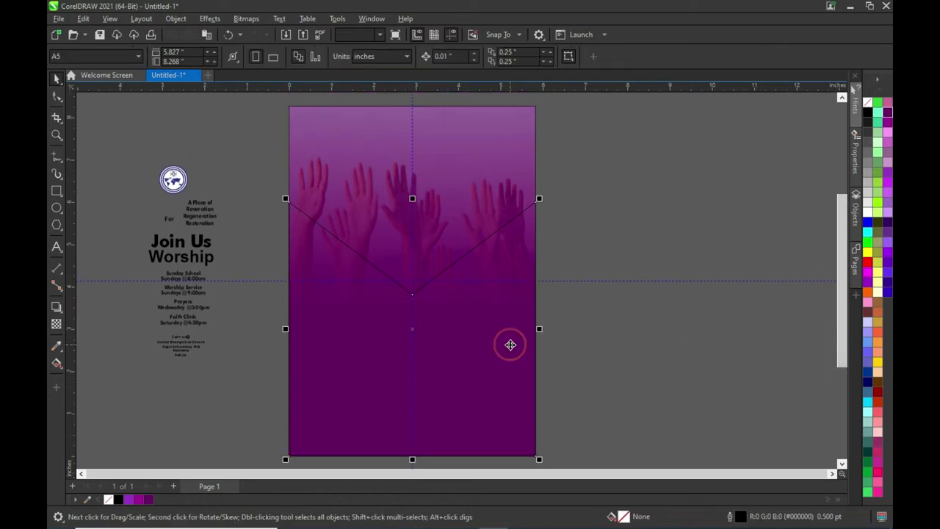
pyautogui.click(57, 363)
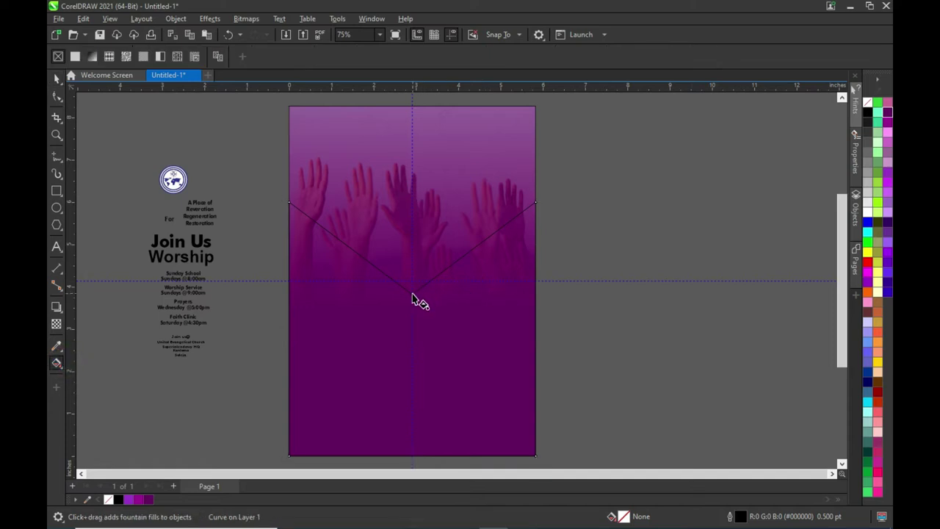
# - Drag a vertical fountain fill down the V panel with a dark red #3D0101 bottom colour
pyautogui.moveTo(412, 296); pyautogui.dragTo(412, 434)
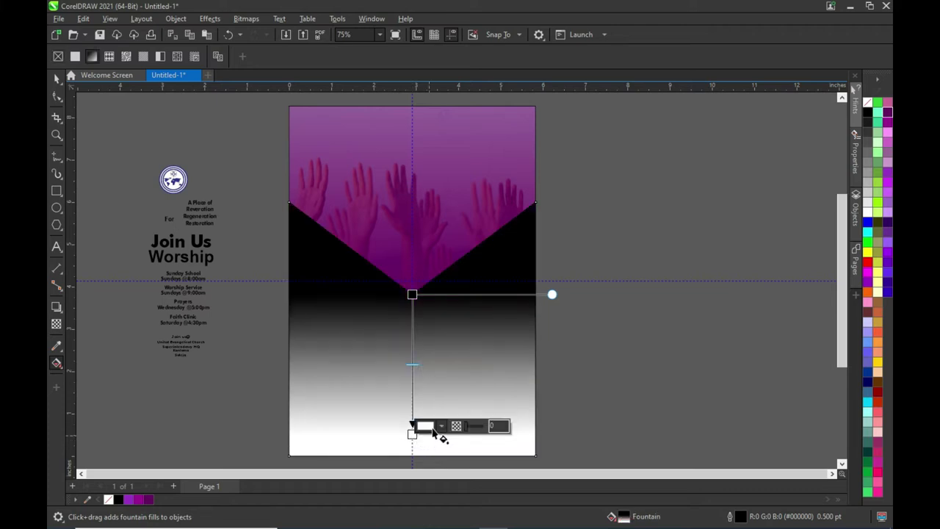
pyautogui.click(412, 425)
pyautogui.click(441, 426)
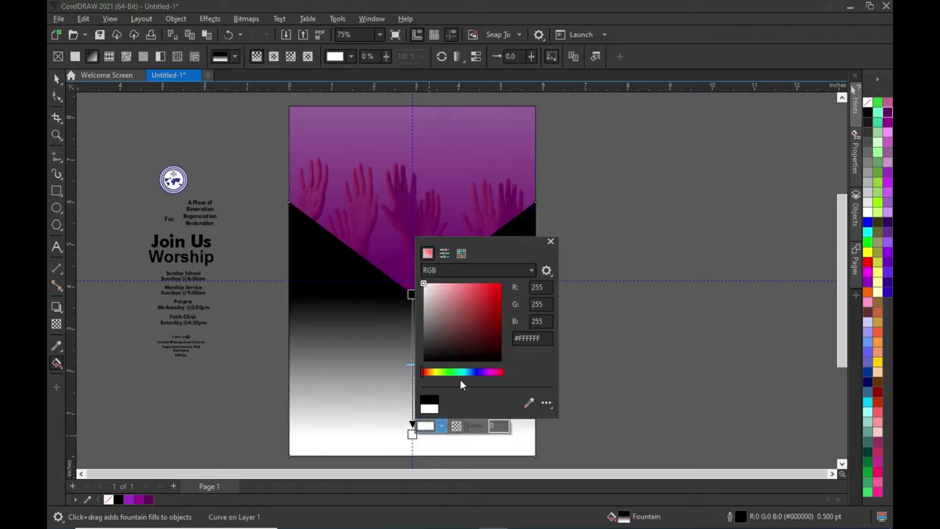
pyautogui.click(496, 336)
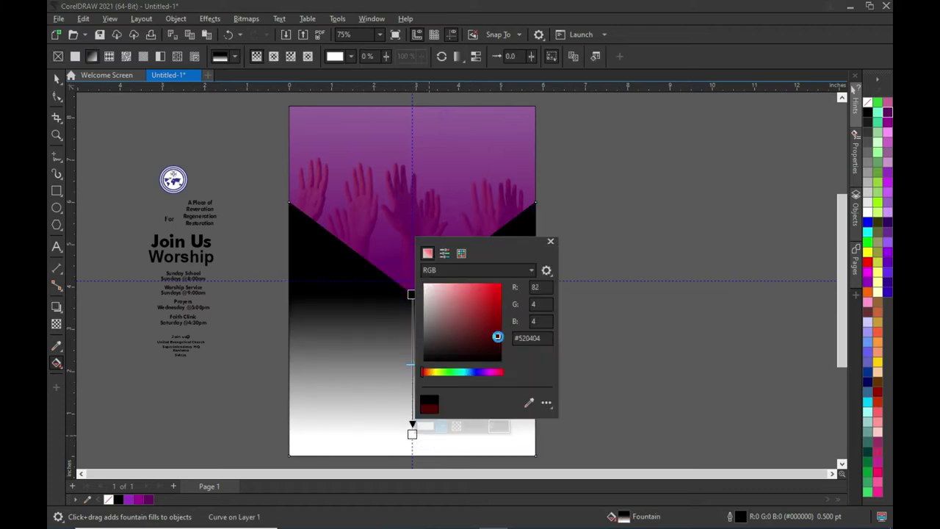
pyautogui.click(499, 341)
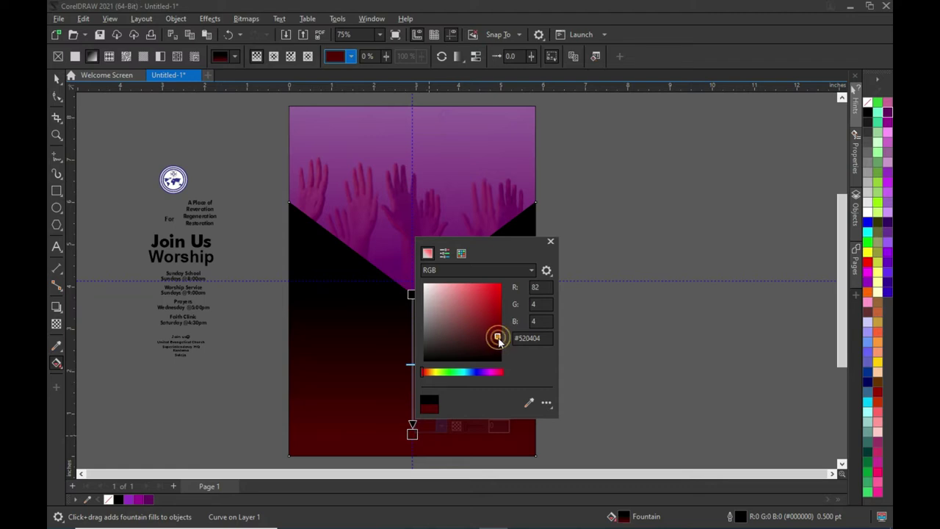
pyautogui.click(500, 343)
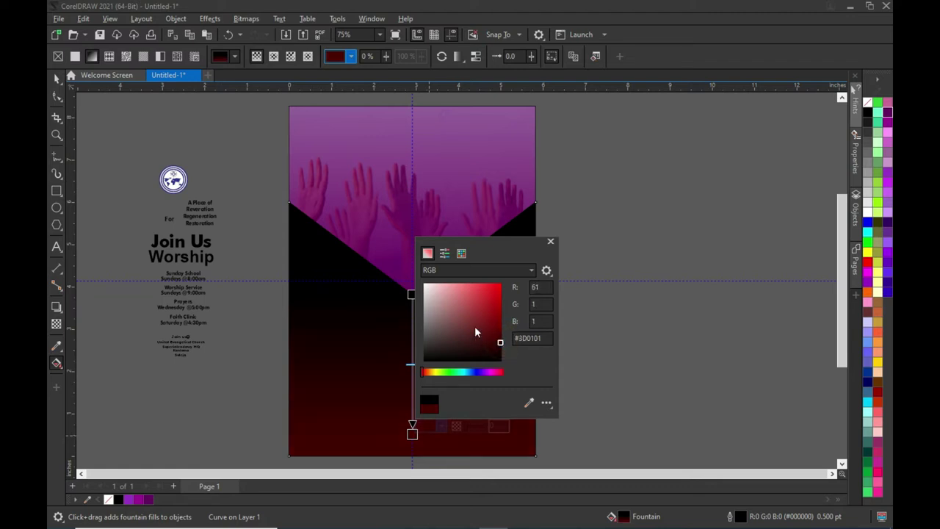
# - Set the gradient's top colour to purple #80025C, sampled from the hands photo
pyautogui.click(411, 294)
pyautogui.click(445, 288)
pyautogui.click(527, 458)
pyautogui.click(480, 181)
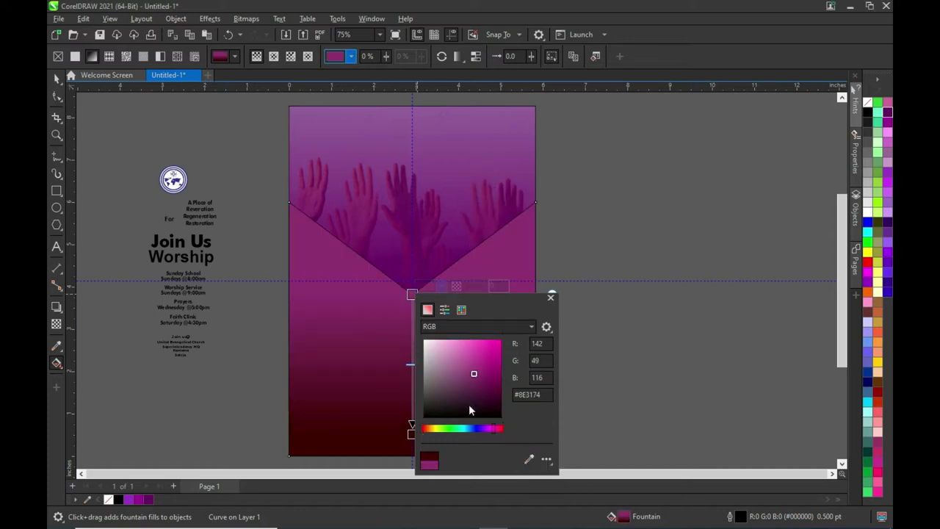
pyautogui.moveTo(473, 376); pyautogui.dragTo(496, 389)
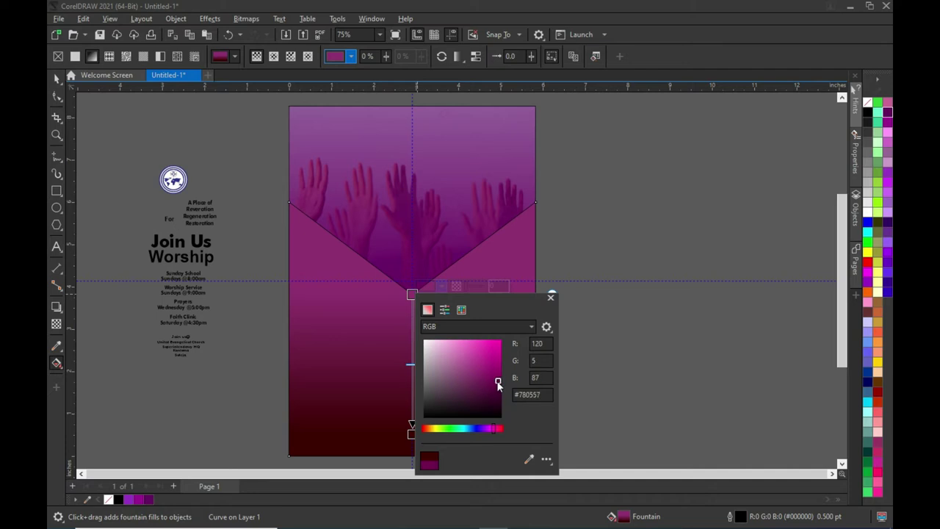
pyautogui.click(498, 383)
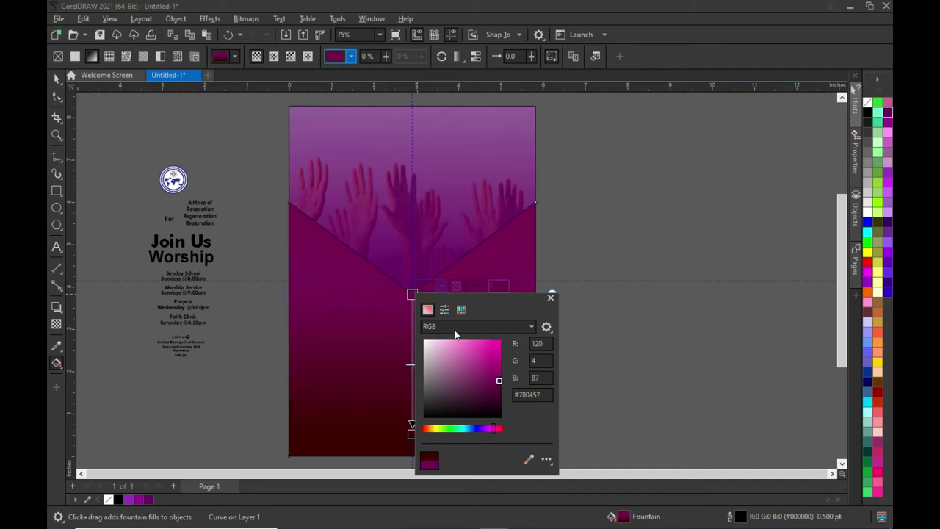
pyautogui.click(500, 379)
pyautogui.click(412, 437)
# - Shorten the V panel gradient, end it in dark purple #33013B, and raise its start toward the V
pyautogui.moveTo(411, 437); pyautogui.dragTo(413, 388)
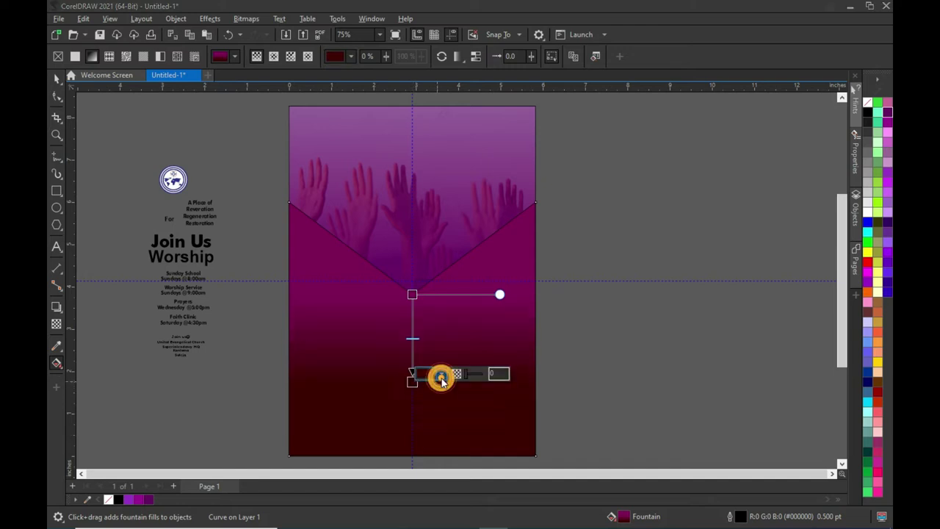
pyautogui.click(441, 374)
pyautogui.click(500, 292)
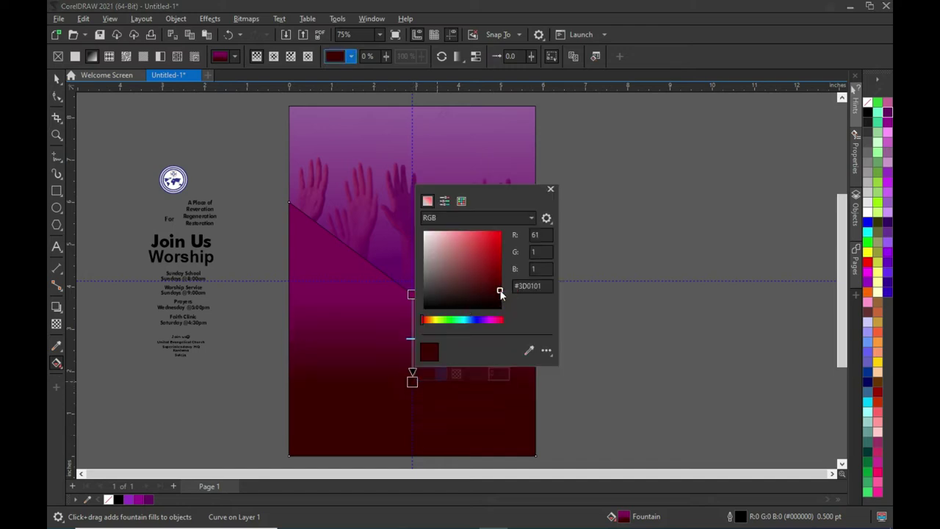
pyautogui.click(529, 350)
pyautogui.click(487, 141)
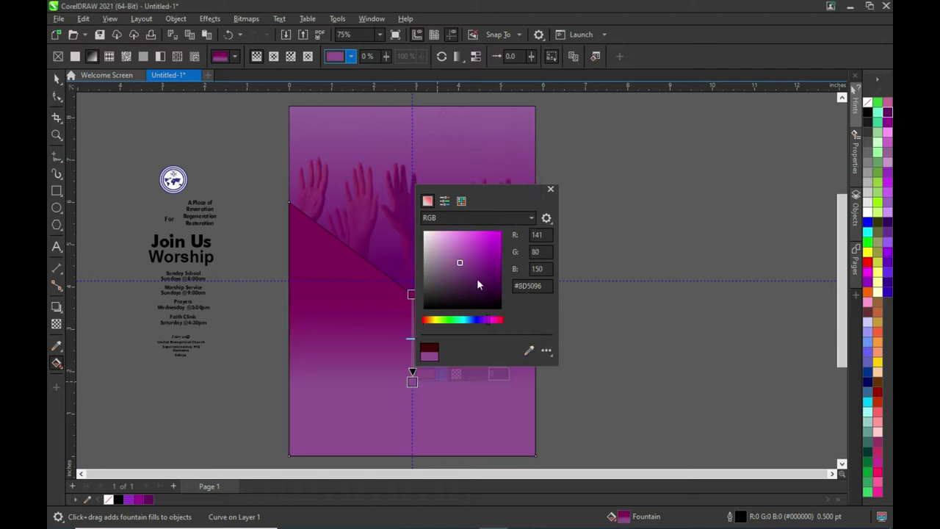
pyautogui.moveTo(505, 286); pyautogui.dragTo(501, 291)
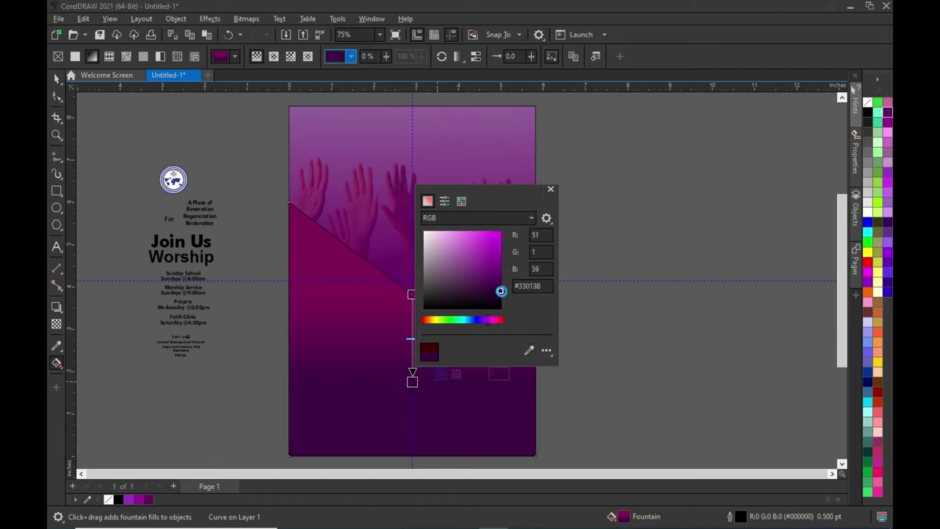
pyautogui.click(411, 293)
pyautogui.moveTo(411, 293); pyautogui.dragTo(412, 234)
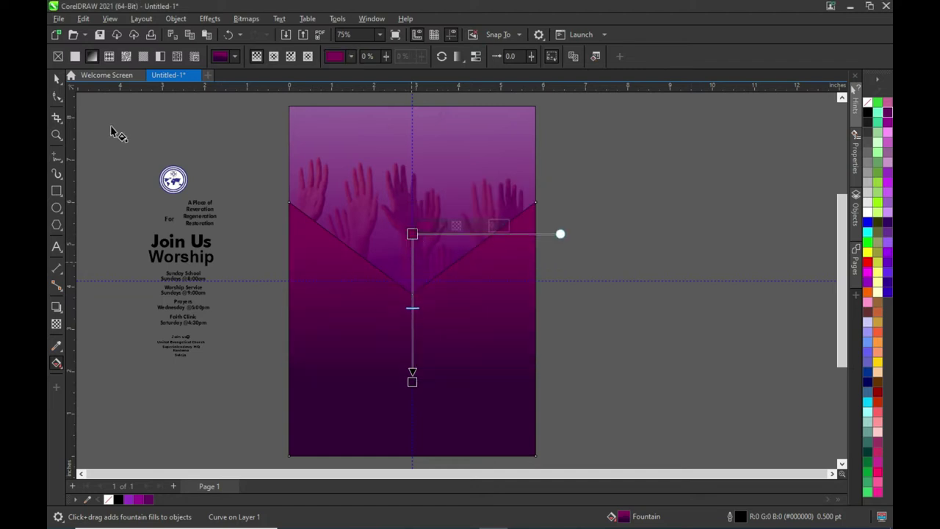
pyautogui.click(57, 77)
# - Open the background frame's PowerClip contents and select the hands photo
pyautogui.click(351, 367)
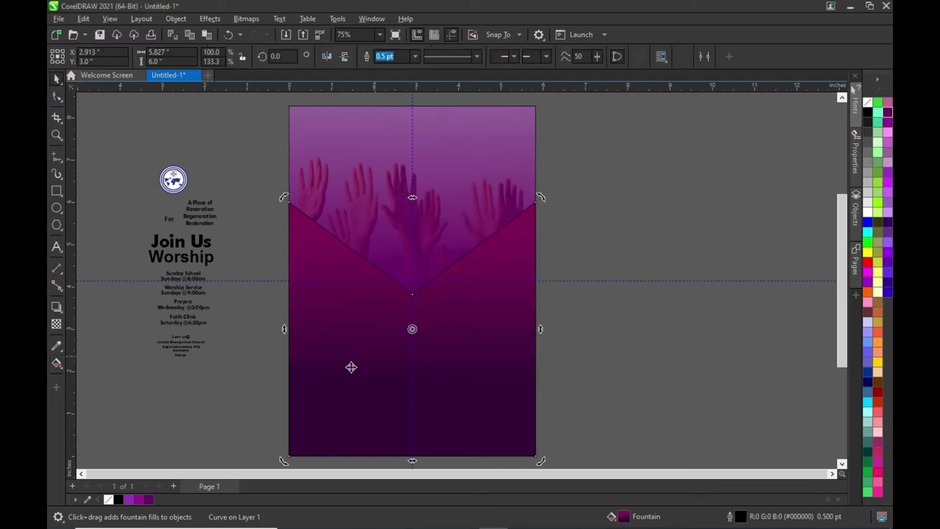
pyautogui.click(232, 388)
pyautogui.click(368, 56)
pyautogui.click(330, 125)
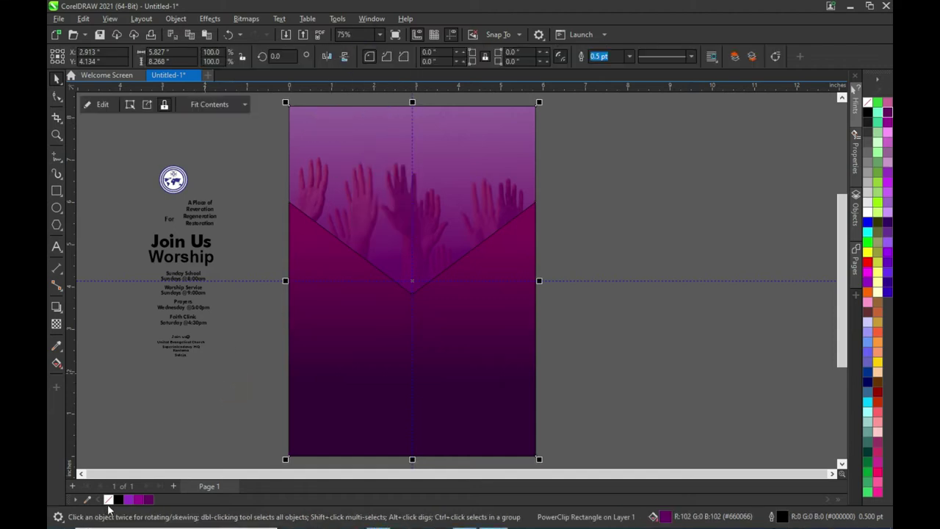
pyautogui.click(143, 431)
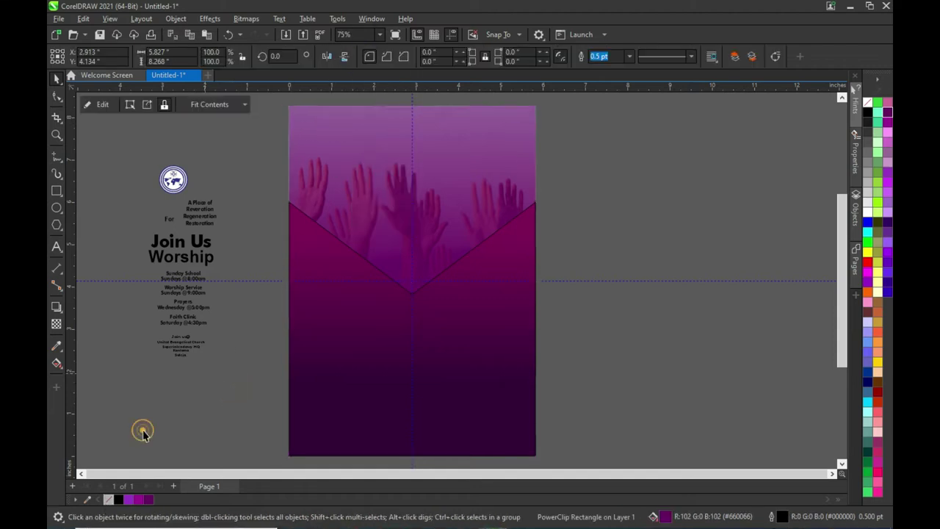
pyautogui.click(438, 213)
pyautogui.click(82, 103)
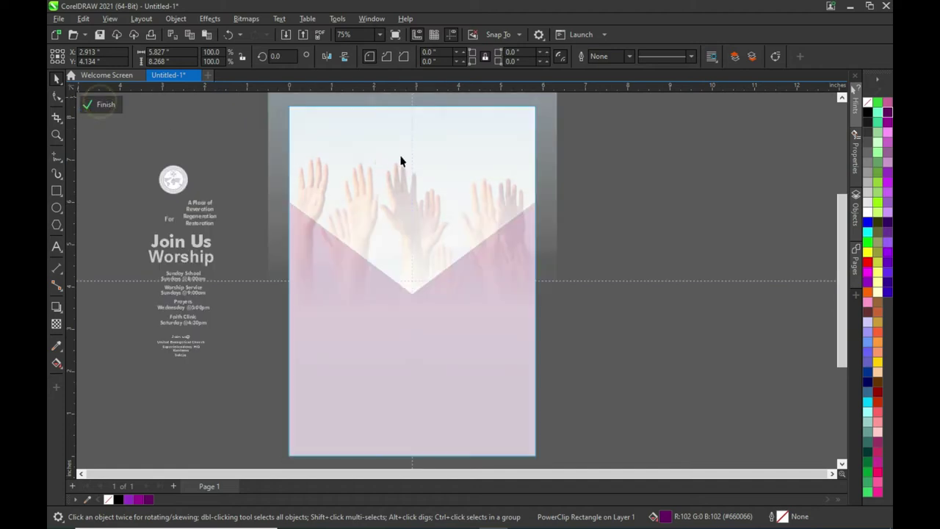
pyautogui.click(379, 162)
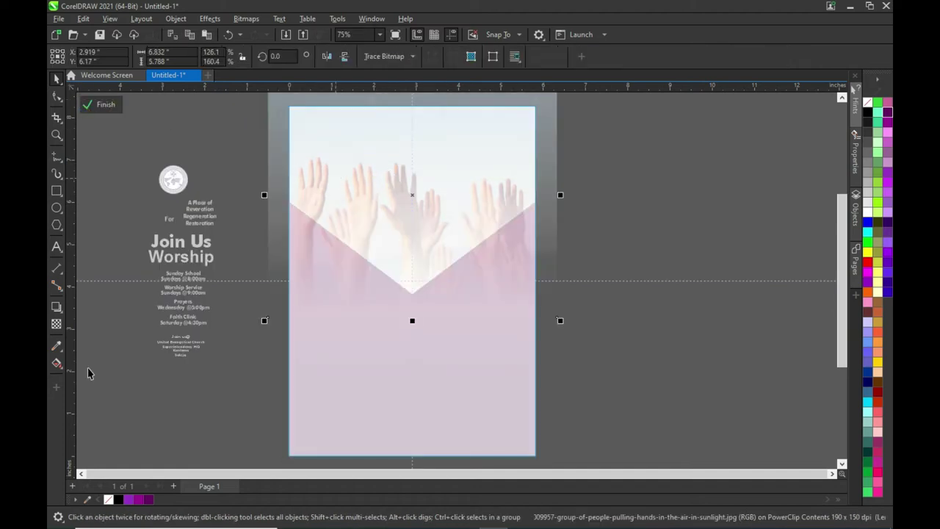
# - Move the photo's transparency start above the page top at about 51% transparency
pyautogui.click(56, 326)
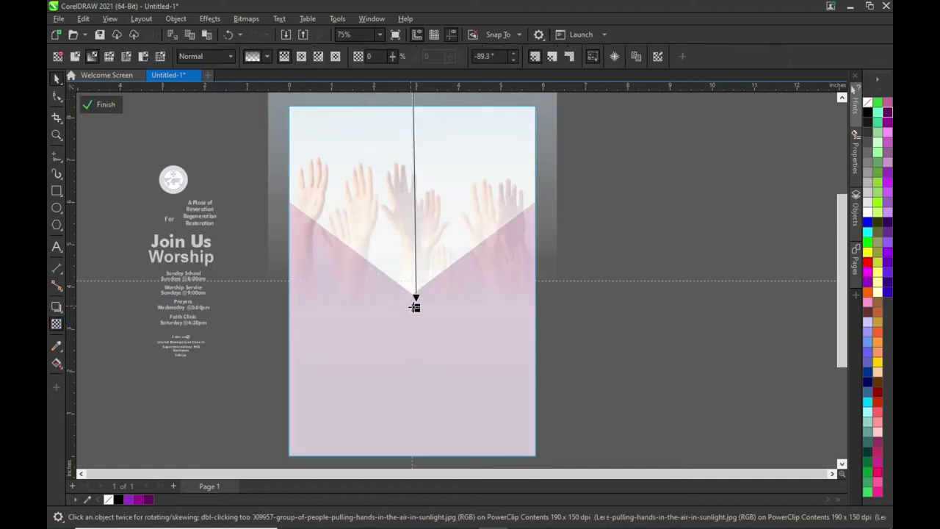
pyautogui.click(414, 307)
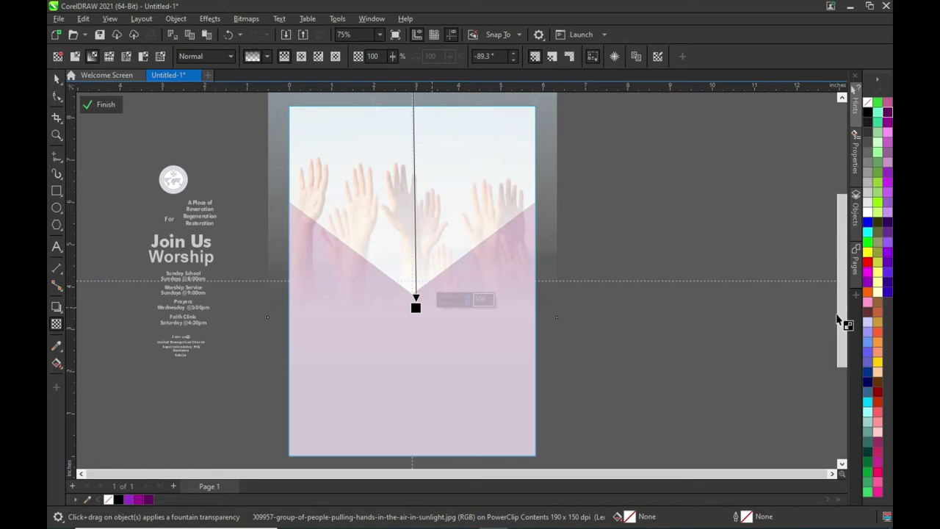
pyautogui.moveTo(843, 326); pyautogui.dragTo(844, 283)
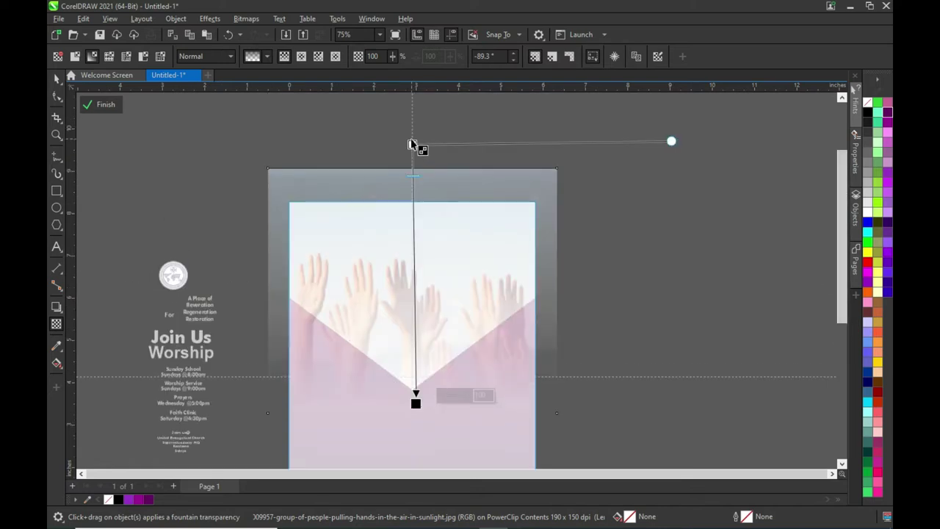
pyautogui.moveTo(412, 144); pyautogui.dragTo(412, 124)
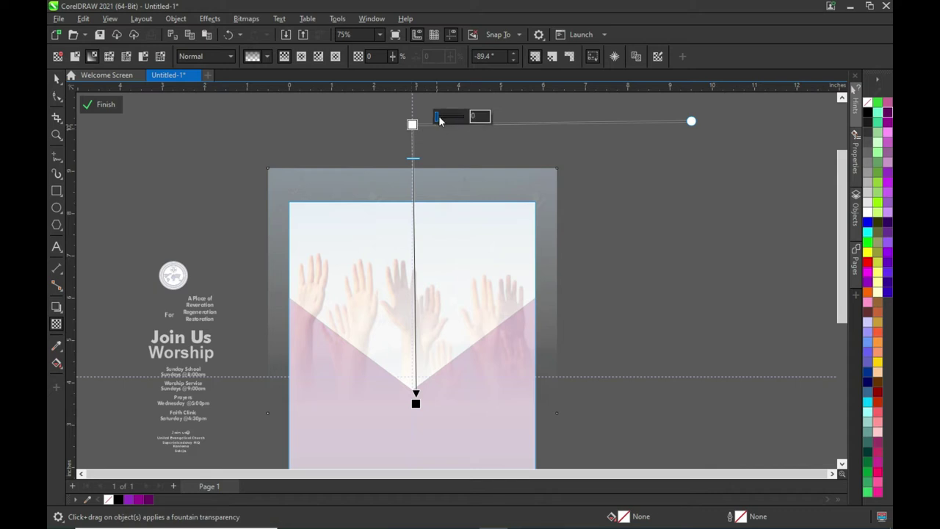
pyautogui.moveTo(437, 120); pyautogui.dragTo(451, 123)
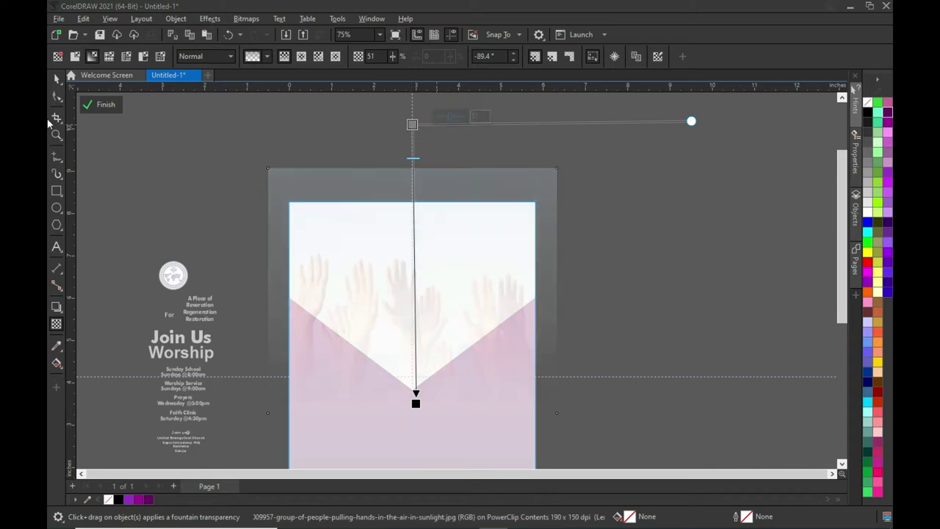
pyautogui.click(56, 79)
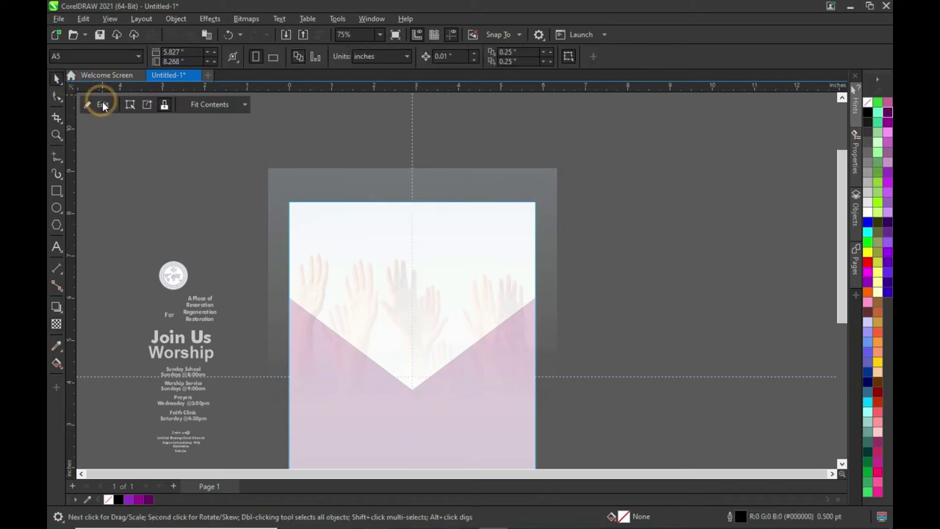
pyautogui.click(144, 145)
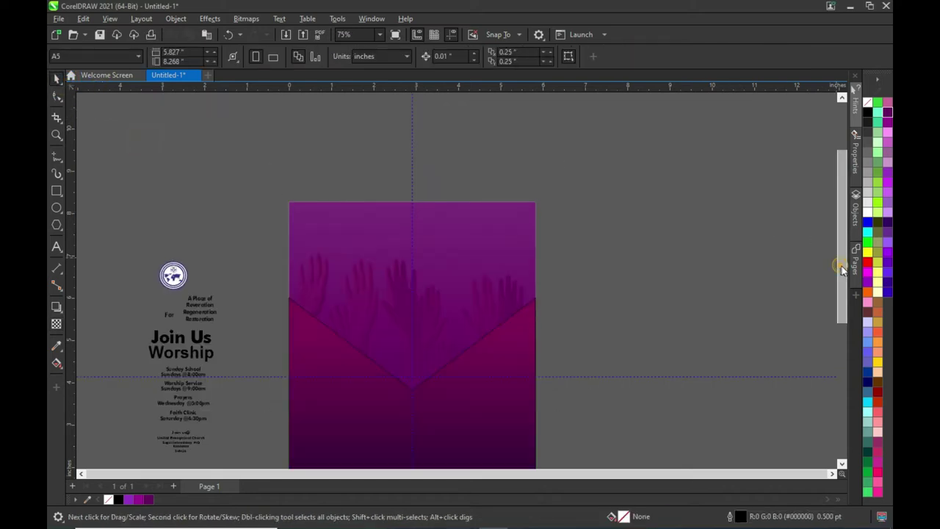
# - Draw a 5 × 5 inch square over the middle of the flyer
pyautogui.moveTo(844, 271); pyautogui.dragTo(833, 309)
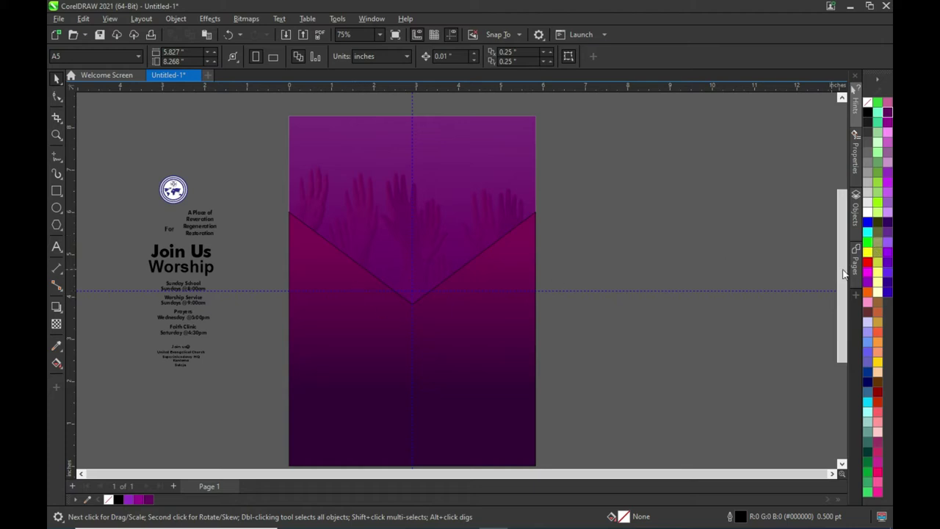
pyautogui.scroll(-1, 844, 268)
pyautogui.click(374, 267)
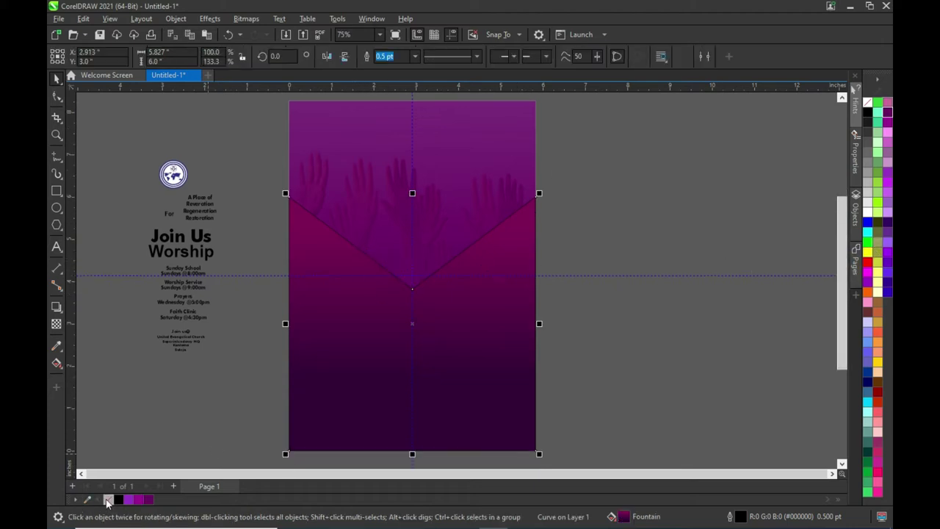
pyautogui.click(233, 229)
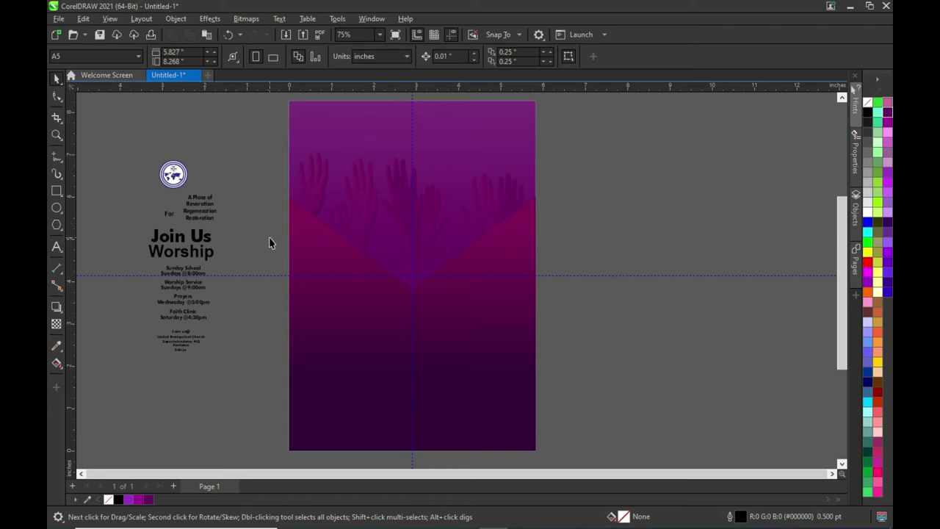
pyautogui.click(57, 190)
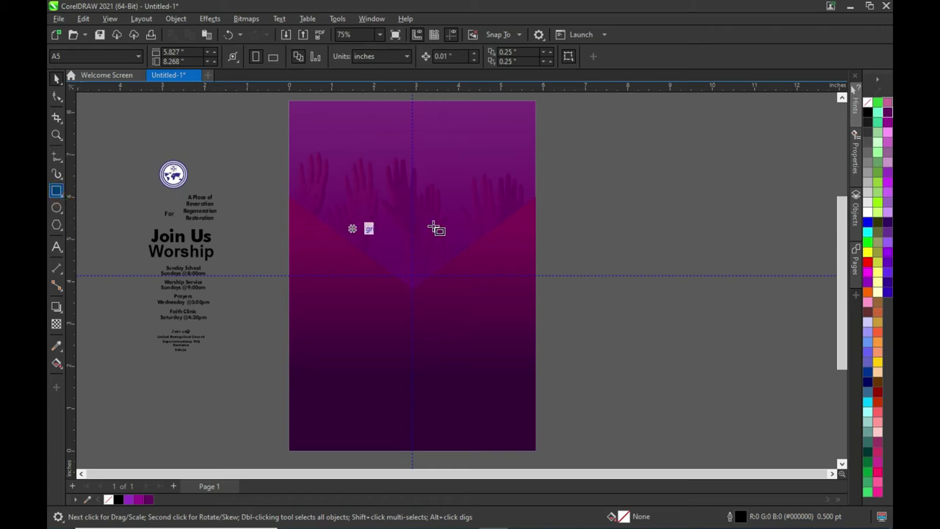
pyautogui.moveTo(289, 186)
pyautogui.mouseDown()
pyautogui.moveTo(499, 357)
pyautogui.moveTo(499, 346)
pyautogui.mouseUp()
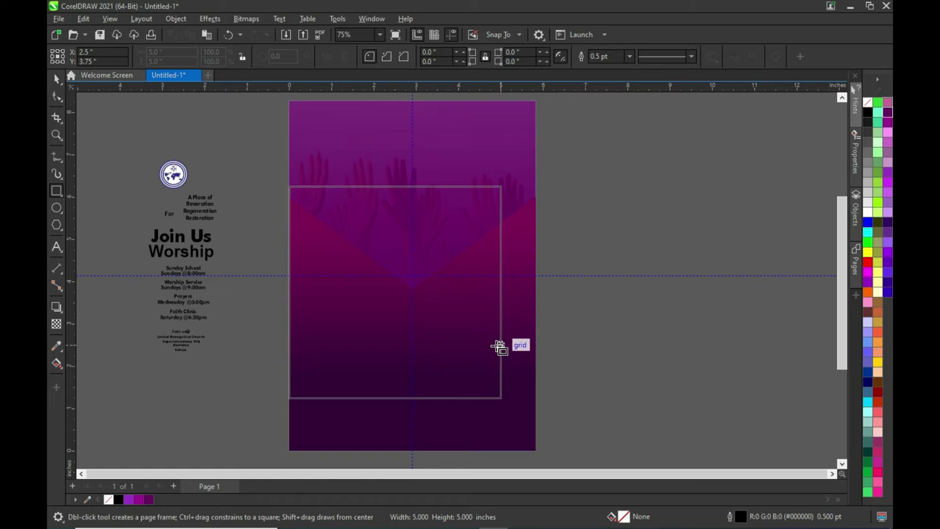
pyautogui.moveTo(499, 347); pyautogui.dragTo(499, 344)
pyautogui.click(56, 77)
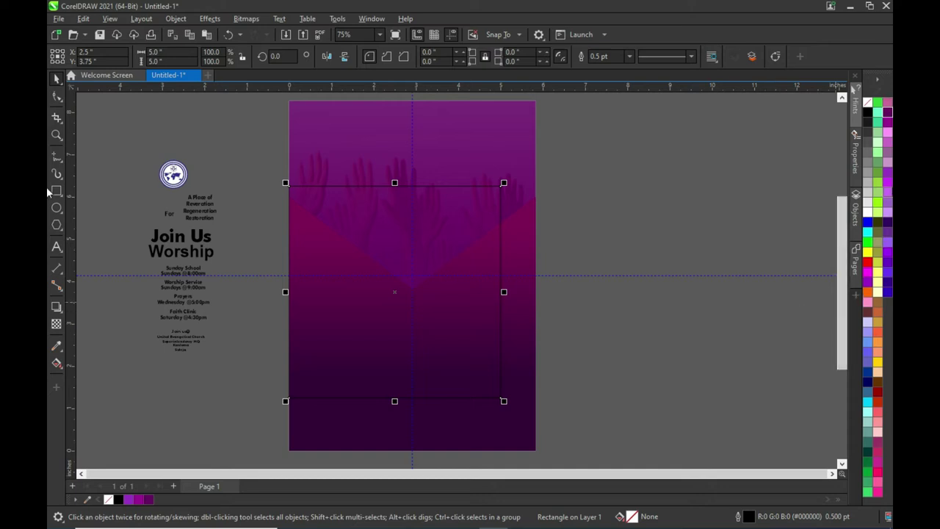
# - Fill the square with Deep Violet #990099
pyautogui.click(885, 146)
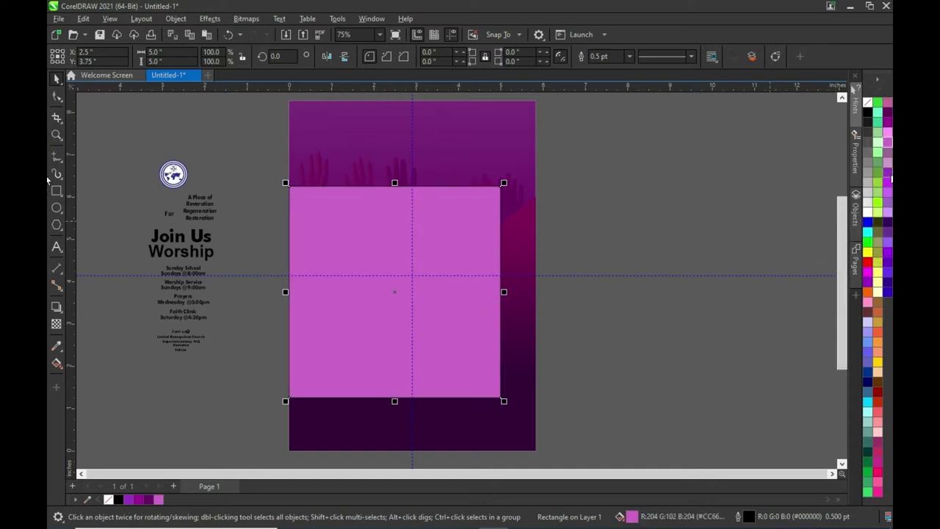
pyautogui.click(887, 183)
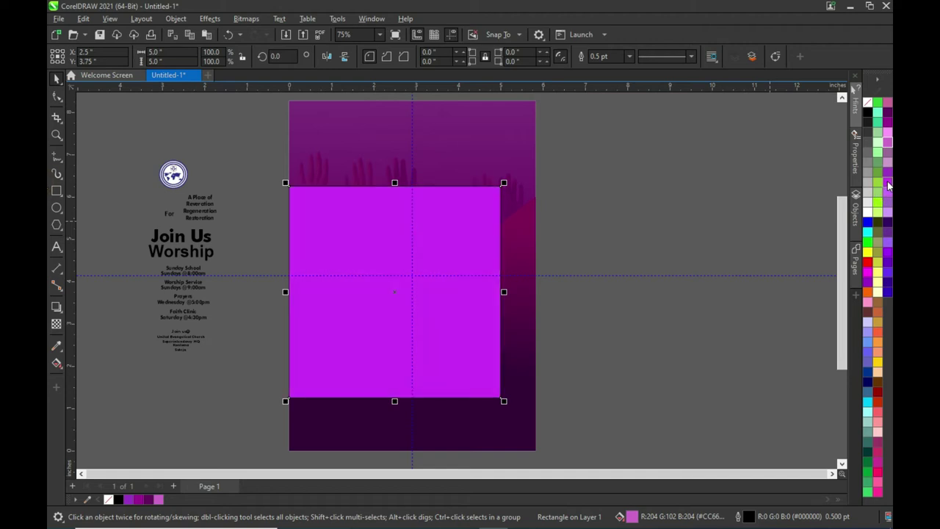
pyautogui.click(887, 176)
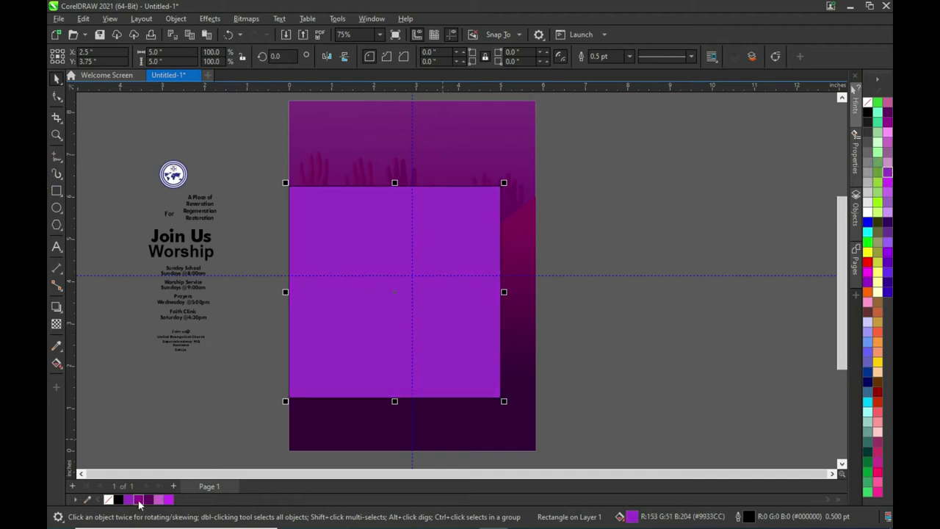
pyautogui.click(137, 499)
pyautogui.click(341, 237)
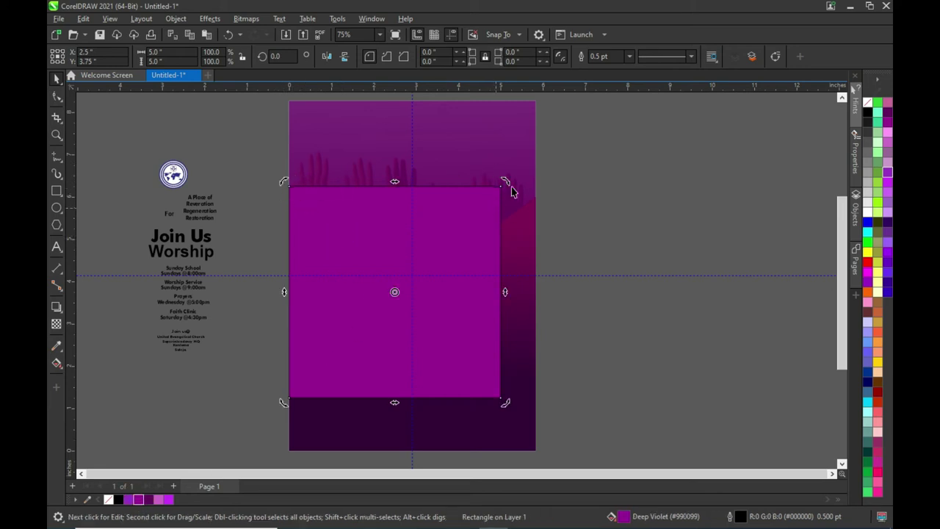
# - Tilt the purple square into a diamond, shrink it to about two-thirds, and place it over the left page edge
pyautogui.moveTo(508, 182); pyautogui.dragTo(524, 278)
pyautogui.click(638, 320)
pyautogui.click(449, 320)
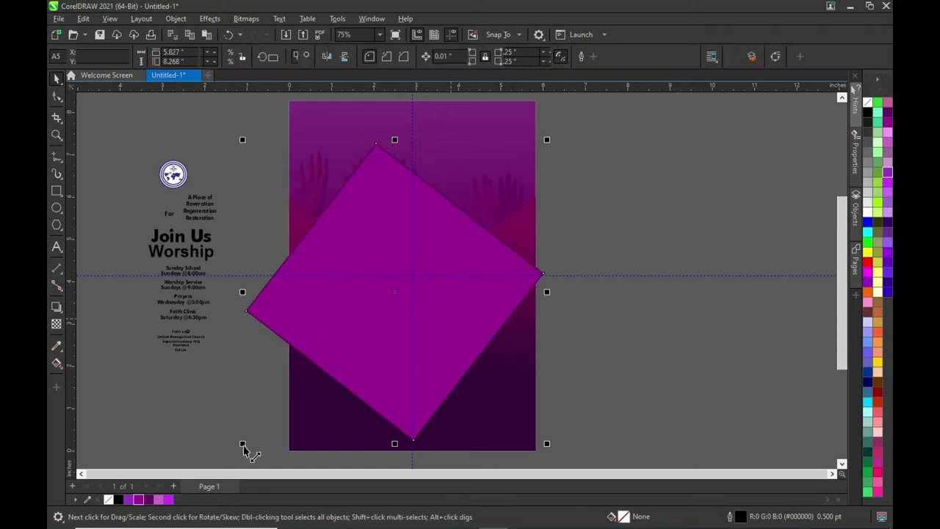
pyautogui.moveTo(242, 443); pyautogui.dragTo(338, 348)
pyautogui.moveTo(462, 219); pyautogui.dragTo(334, 276)
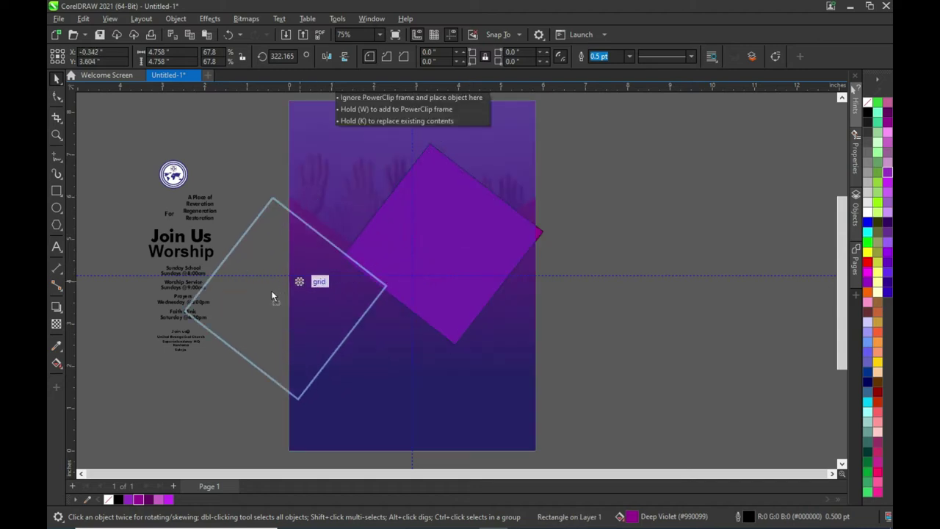
pyautogui.moveTo(334, 276); pyautogui.dragTo(303, 292)
pyautogui.moveTo(391, 416)
pyautogui.mouseDown()
pyautogui.moveTo(408, 426)
pyautogui.moveTo(396, 424)
pyautogui.mouseUp()
# - Mirror a copy of the diamond to the right side and shift it further right
pyautogui.click(282, 334)
pyautogui.click(235, 313)
pyautogui.moveTo(182, 314); pyautogui.dragTo(467, 325)
pyautogui.rightClick(466, 311)
pyautogui.click(686, 294)
pyautogui.click(485, 316)
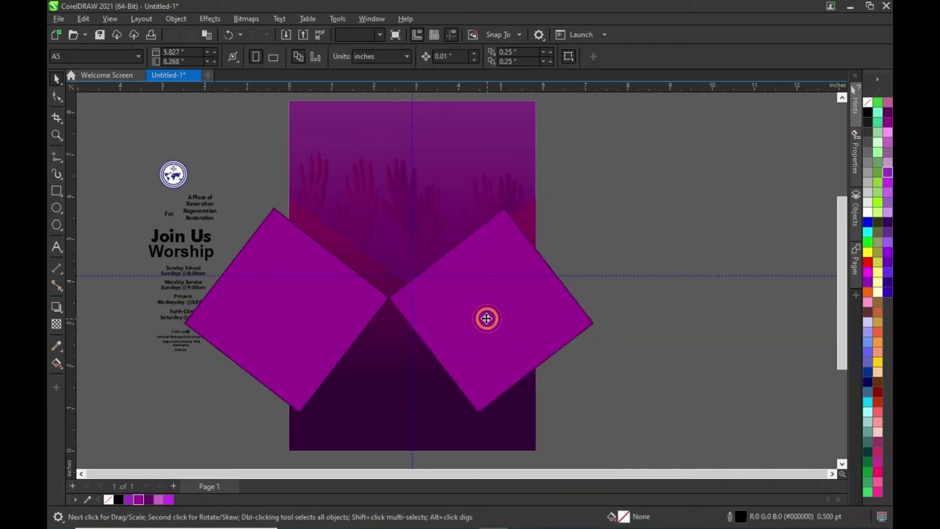
pyautogui.moveTo(489, 310); pyautogui.dragTo(535, 317)
# - Deselect both purple shapes and zoom in on the centre where they meet
pyautogui.click(671, 342)
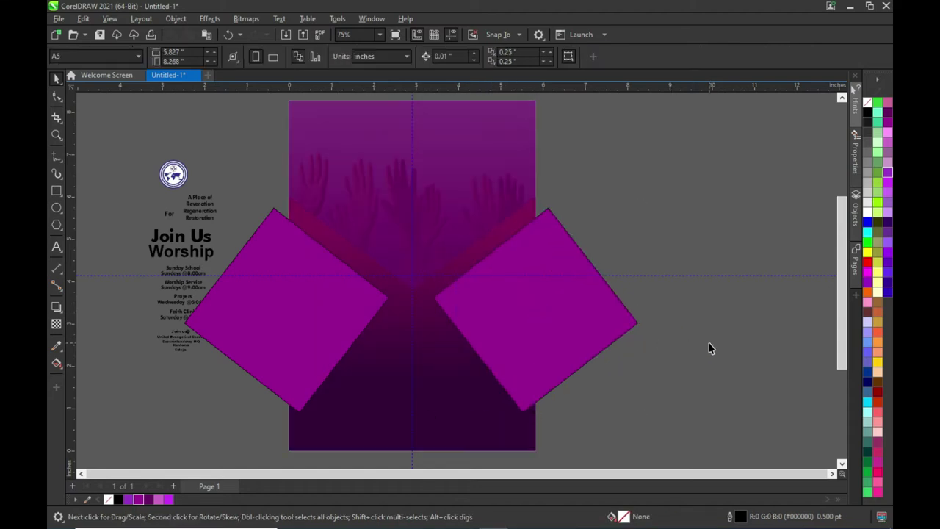
pyautogui.click(531, 331)
pyautogui.keyDown('shift'); pyautogui.click(306, 332); pyautogui.keyUp('shift')
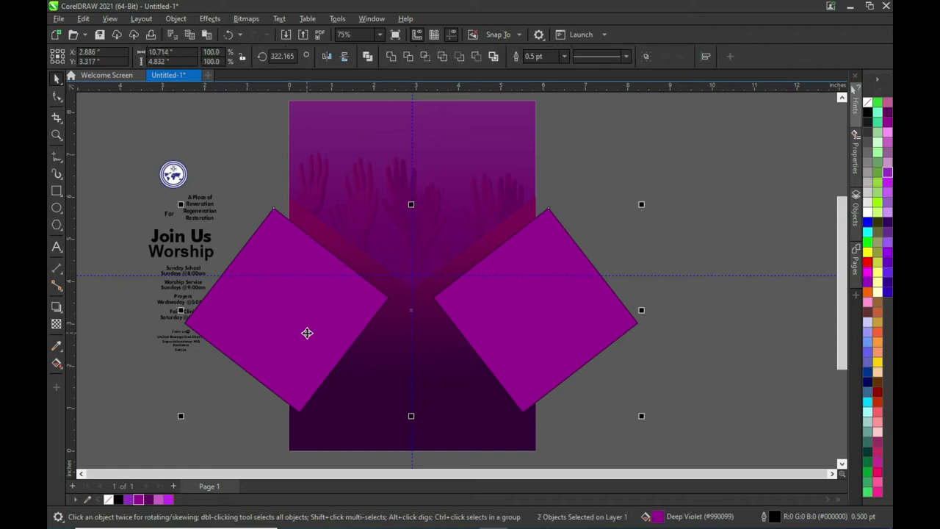
pyautogui.click(693, 237)
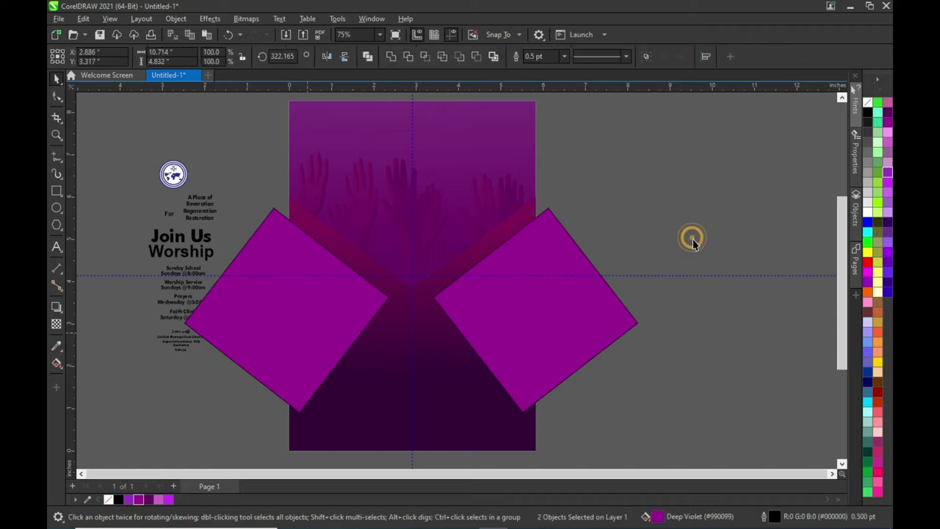
pyautogui.click(665, 339)
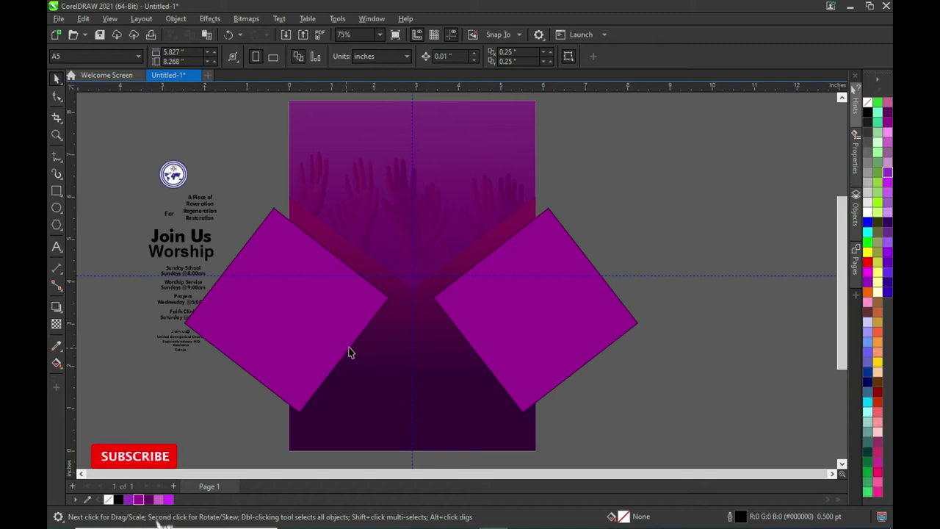
pyautogui.scroll(1, 417, 285)
pyautogui.scroll(1, 423, 276)
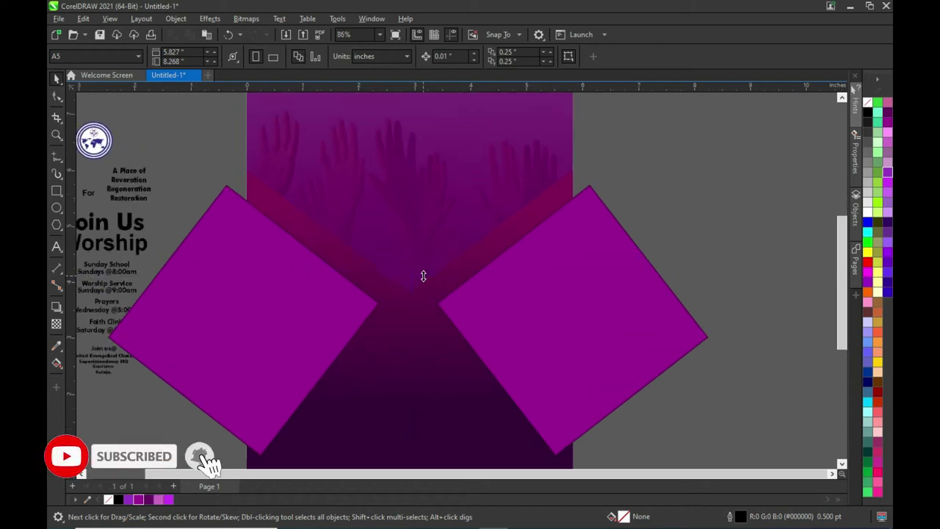
pyautogui.scroll(1, 424, 279)
pyautogui.scroll(10, 428, 285)
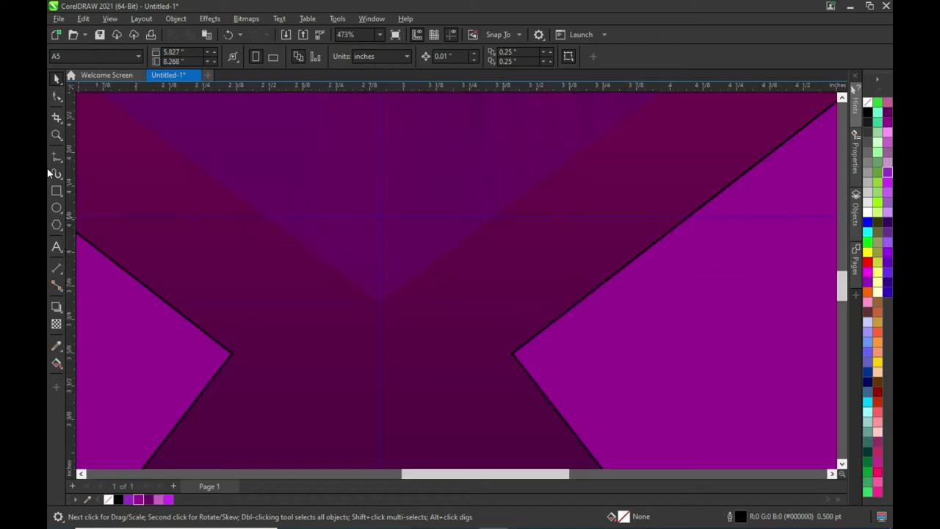
# - Draw a polygon near the centre, changing it from 3 sides to a 4-sided square
pyautogui.click(59, 225)
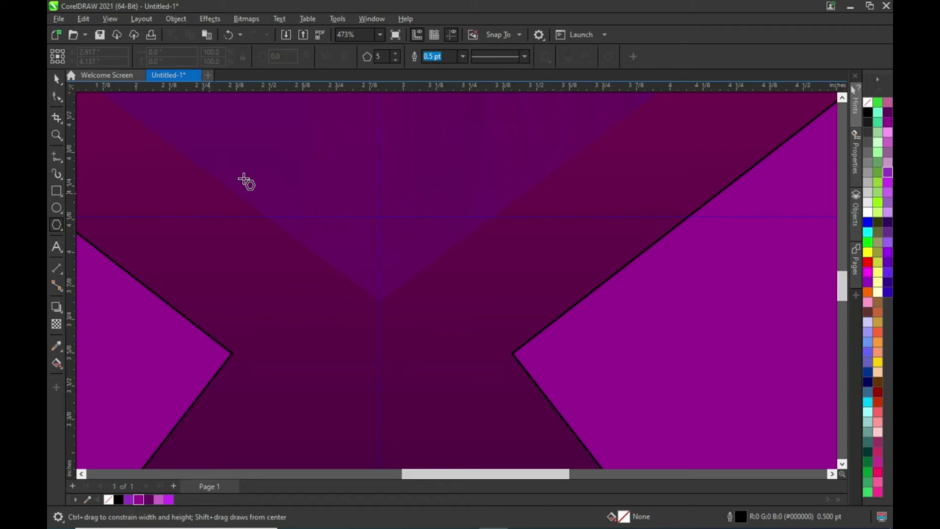
pyautogui.click(396, 60)
pyautogui.moveTo(307, 182); pyautogui.dragTo(405, 261)
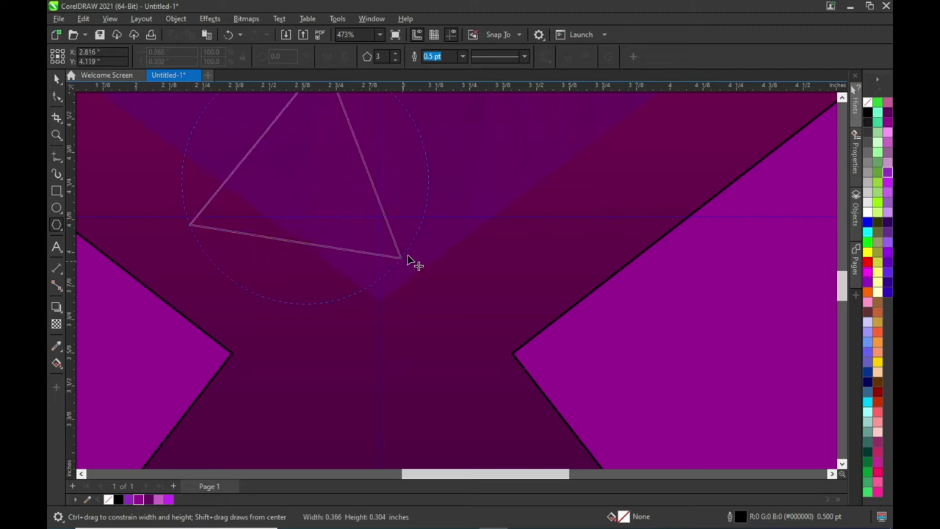
pyautogui.click(395, 52)
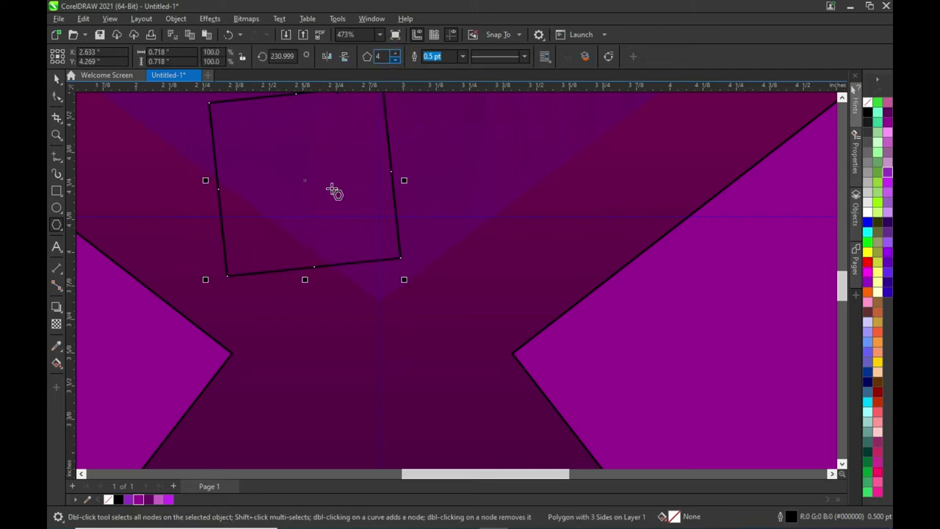
pyautogui.moveTo(307, 182)
pyautogui.mouseDown()
pyautogui.moveTo(382, 263)
pyautogui.moveTo(368, 253)
pyautogui.mouseUp()
# - Rotate the square 45° into an upright diamond and place it where the squares meet
pyautogui.click(54, 81)
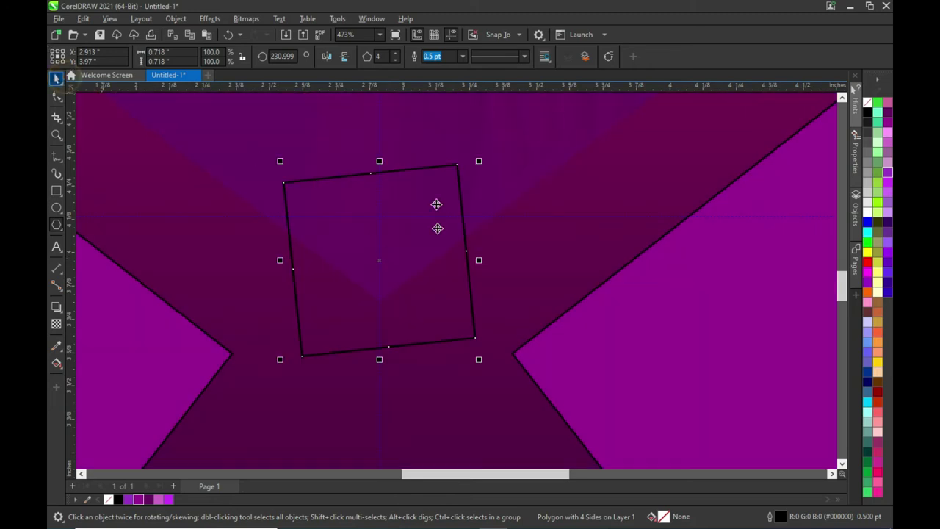
pyautogui.click(380, 261)
pyautogui.moveTo(480, 367)
pyautogui.mouseDown()
pyautogui.moveTo(506, 280)
pyautogui.moveTo(500, 270)
pyautogui.mouseUp()
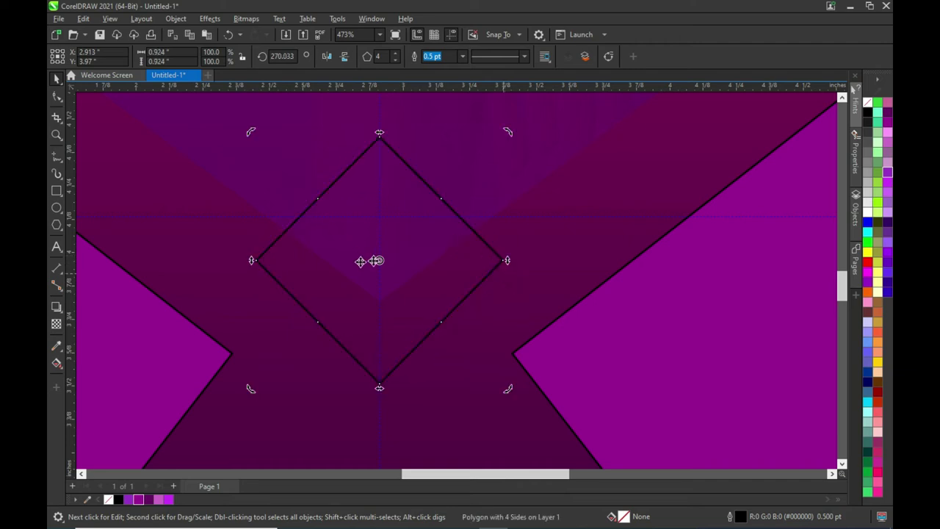
pyautogui.click(404, 251)
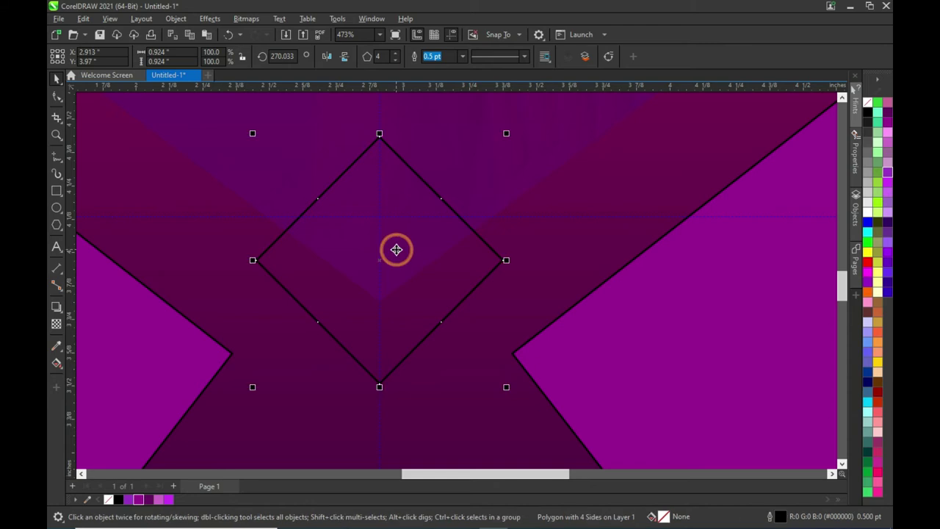
pyautogui.moveTo(399, 278); pyautogui.dragTo(397, 343)
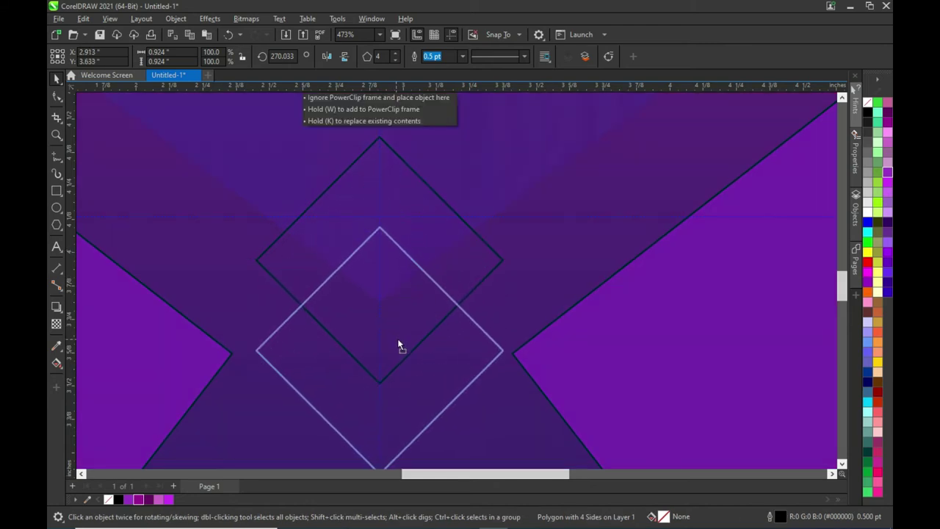
pyautogui.moveTo(397, 342); pyautogui.dragTo(396, 346)
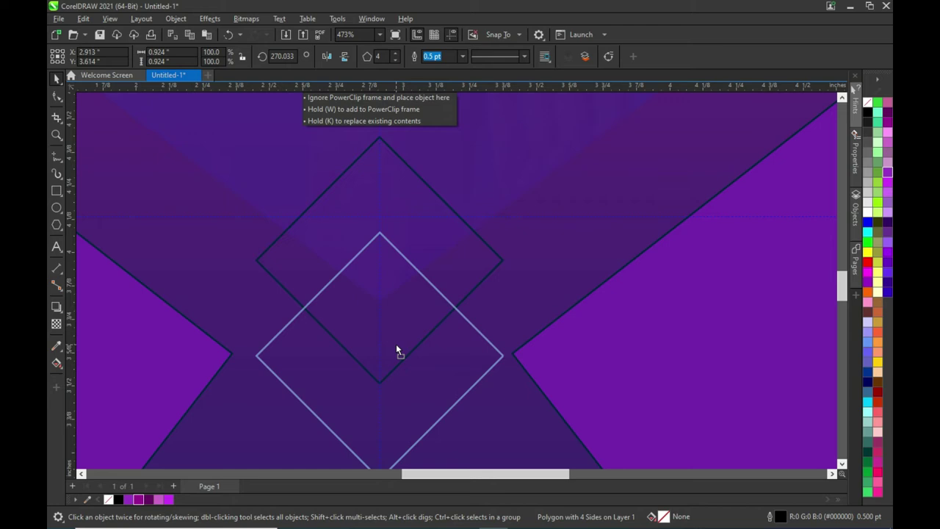
pyautogui.moveTo(397, 346); pyautogui.dragTo(397, 346)
# - Flatten the diamond vertically to about 0.924 × 0.662 inches
pyautogui.scroll(-1, 428, 294)
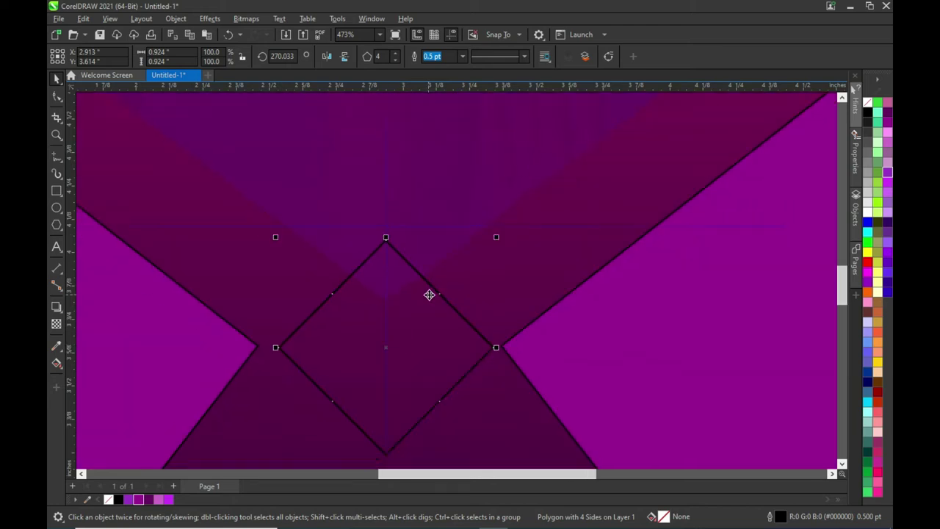
pyautogui.scroll(-1, 434, 284)
pyautogui.scroll(-1, 430, 277)
pyautogui.moveTo(410, 260); pyautogui.dragTo(409, 285)
pyautogui.moveTo(410, 285); pyautogui.dragTo(409, 284)
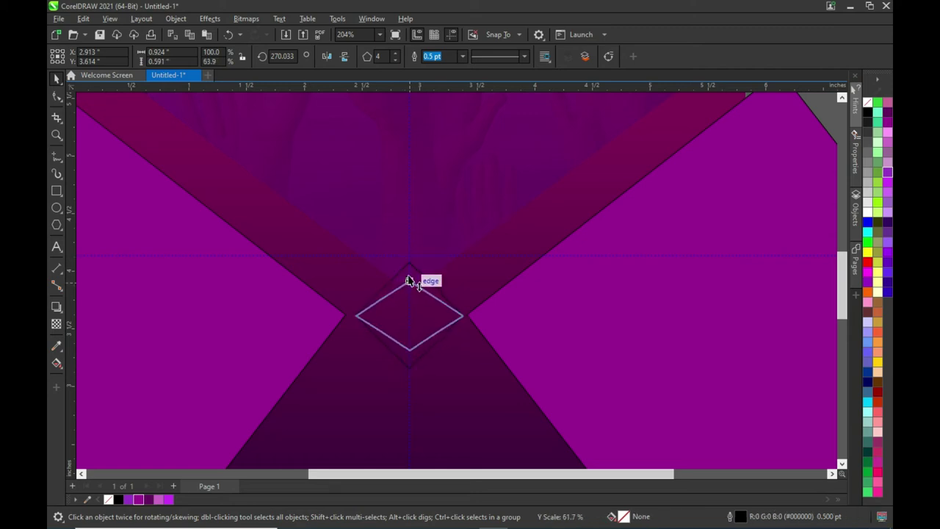
pyautogui.moveTo(410, 284); pyautogui.dragTo(410, 273)
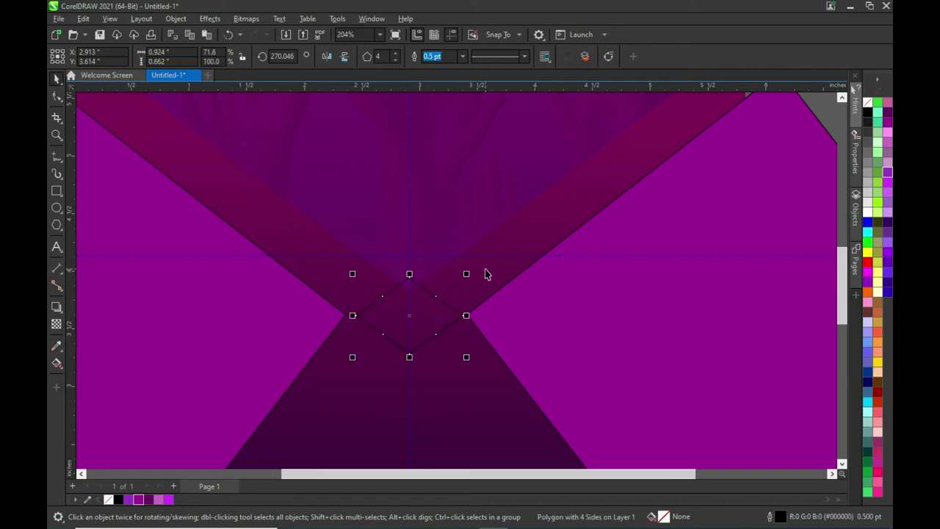
pyautogui.scroll(-2, 484, 274)
pyautogui.scroll(-1, 483, 273)
# - Nudge the left purple square one step left and one step down
pyautogui.click(320, 312)
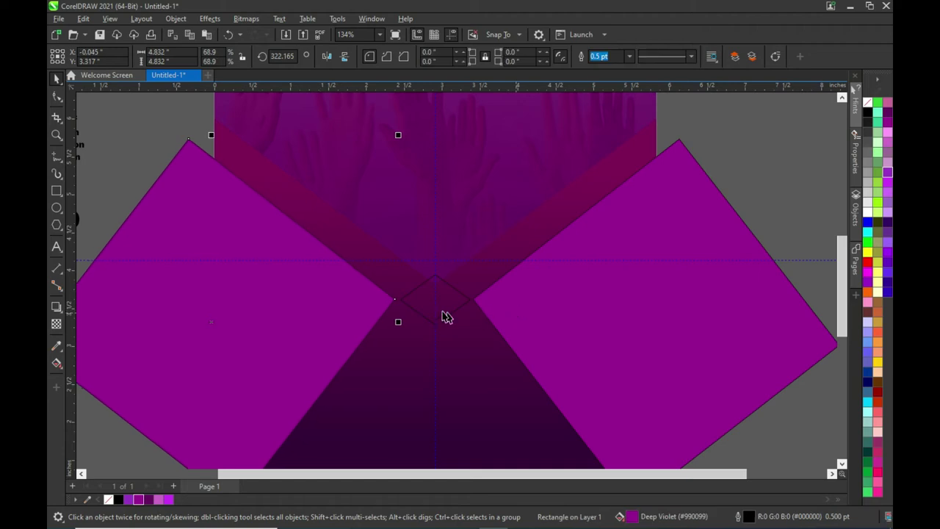
pyautogui.scroll(1, 437, 305)
pyautogui.scroll(1, 434, 297)
pyautogui.scroll(1, 433, 297)
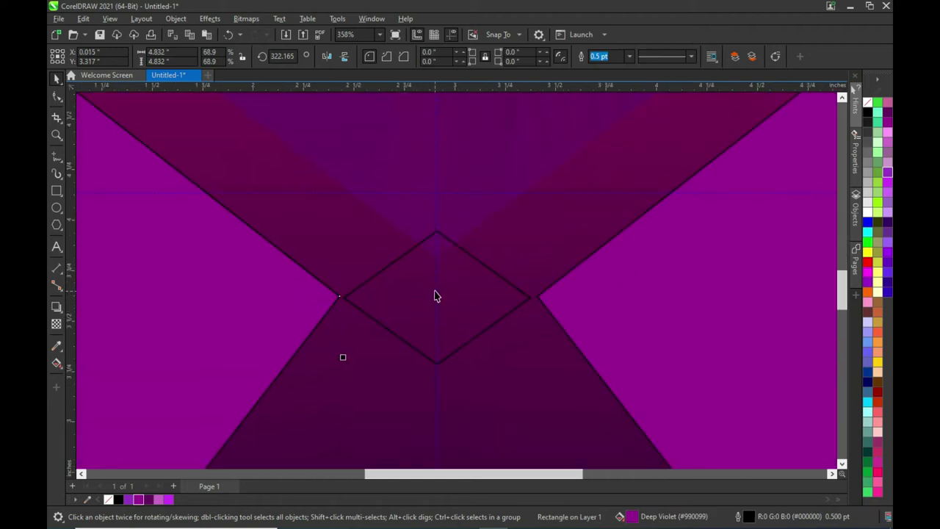
pyautogui.press('Left')
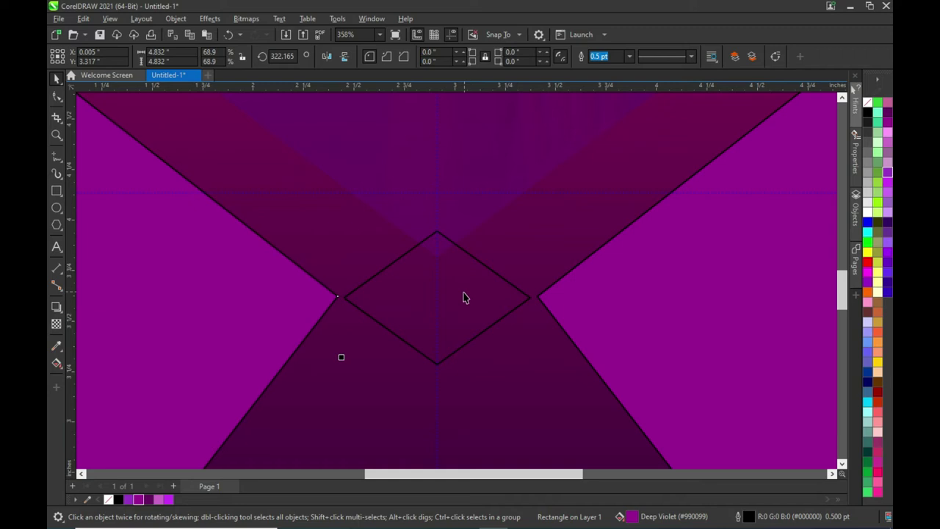
pyautogui.click(594, 306)
pyautogui.click(312, 312)
pyautogui.press('Down')
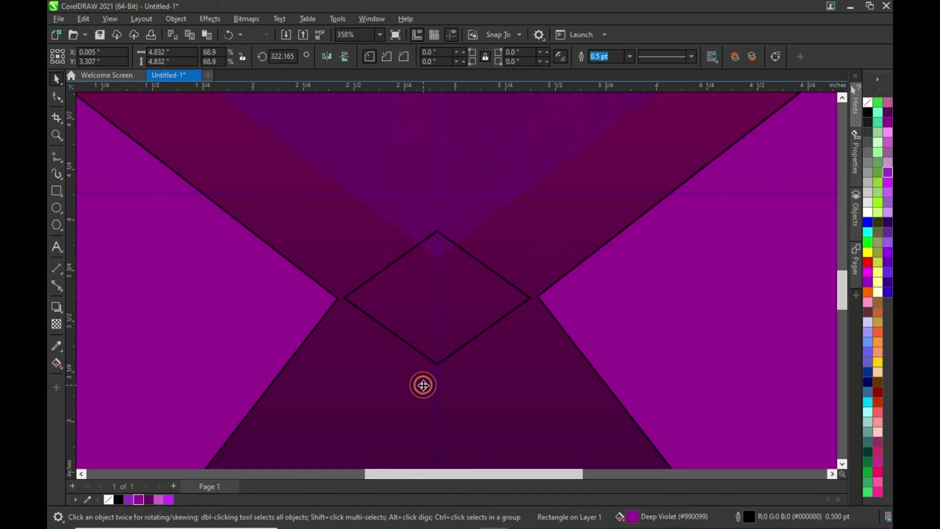
# - Reselect the small centre diamond and zoom out to view the page
pyautogui.click(423, 385)
pyautogui.click(507, 387)
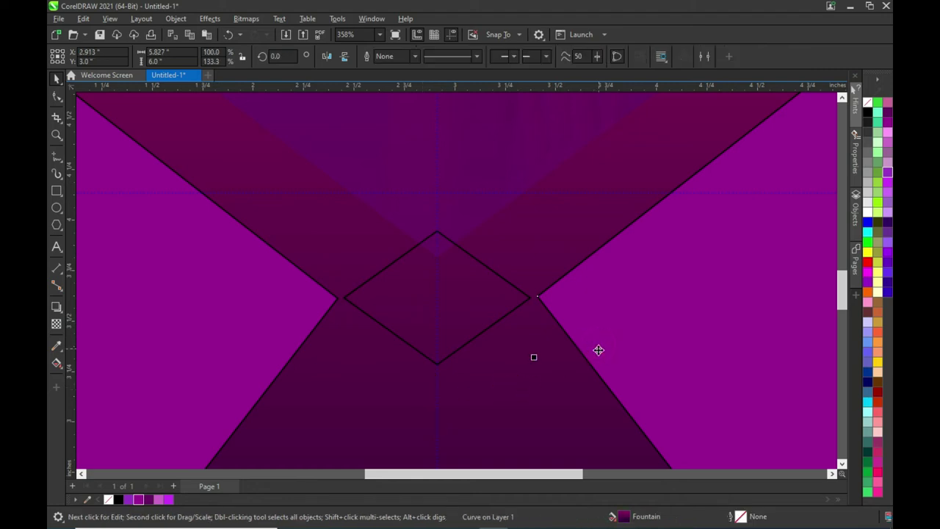
pyautogui.click(551, 373)
pyautogui.click(467, 318)
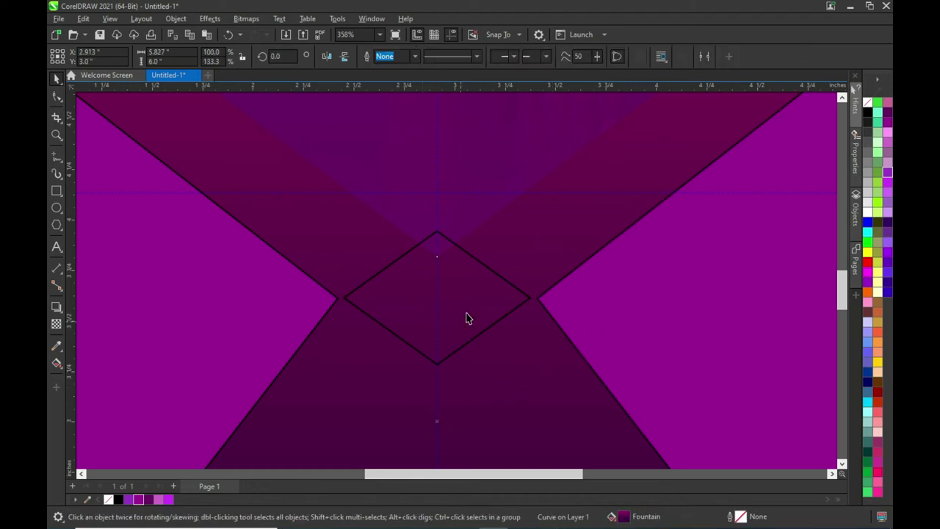
pyautogui.click(467, 299)
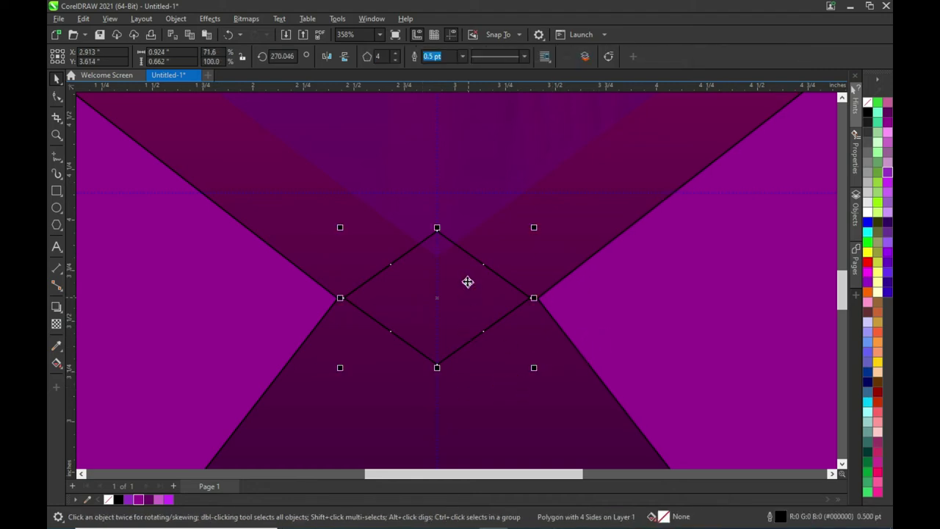
pyautogui.scroll(-3, 466, 262)
pyautogui.scroll(-1, 468, 263)
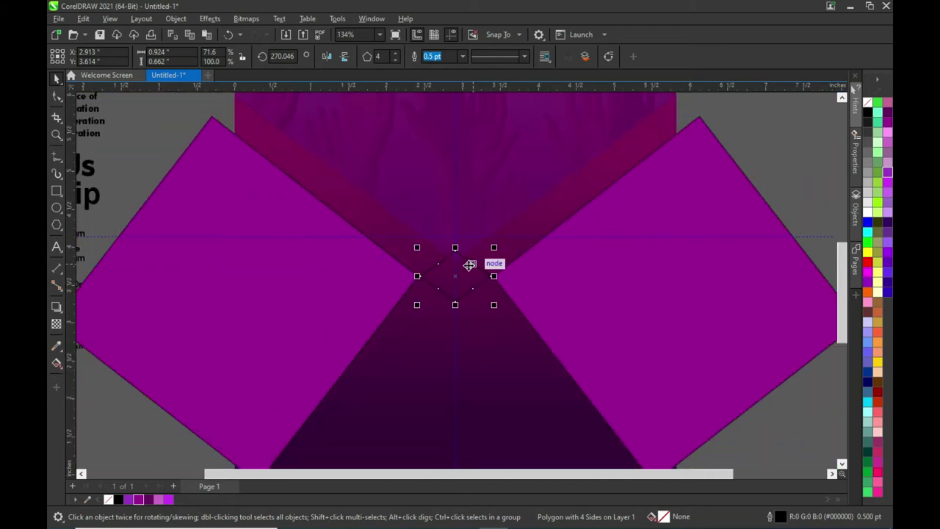
pyautogui.scroll(3, 472, 265)
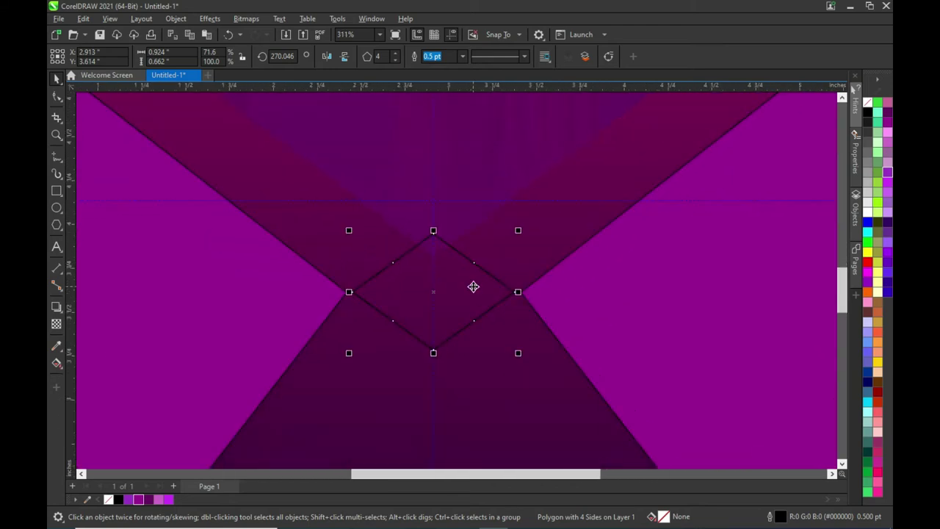
pyautogui.scroll(-1, 472, 282)
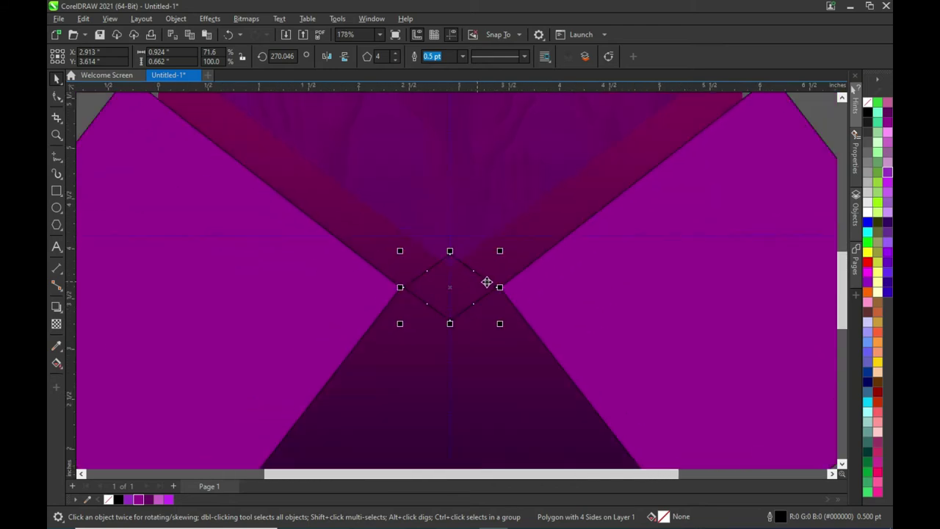
pyautogui.scroll(-1, 487, 279)
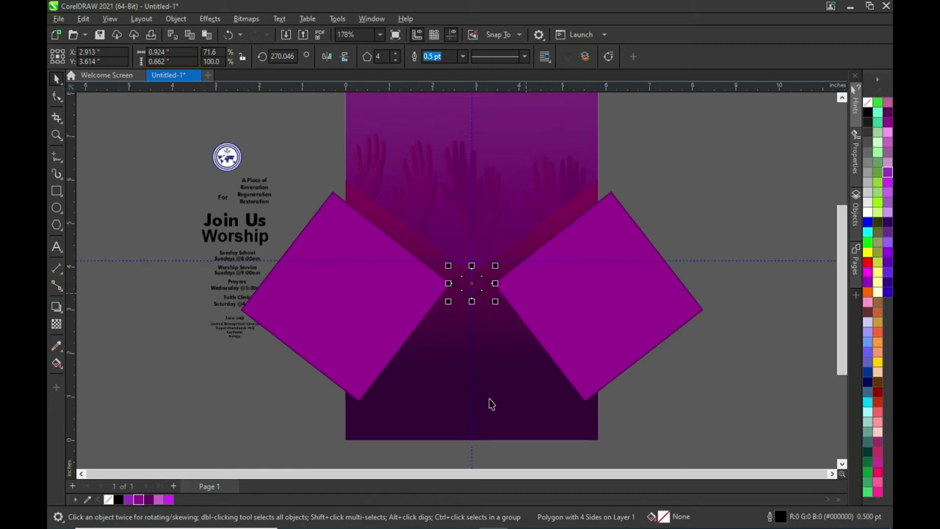
pyautogui.scroll(-3, 733, 309)
# - Give the centre diamond and both purple squares 2.0 pt outlines
pyautogui.click(463, 58)
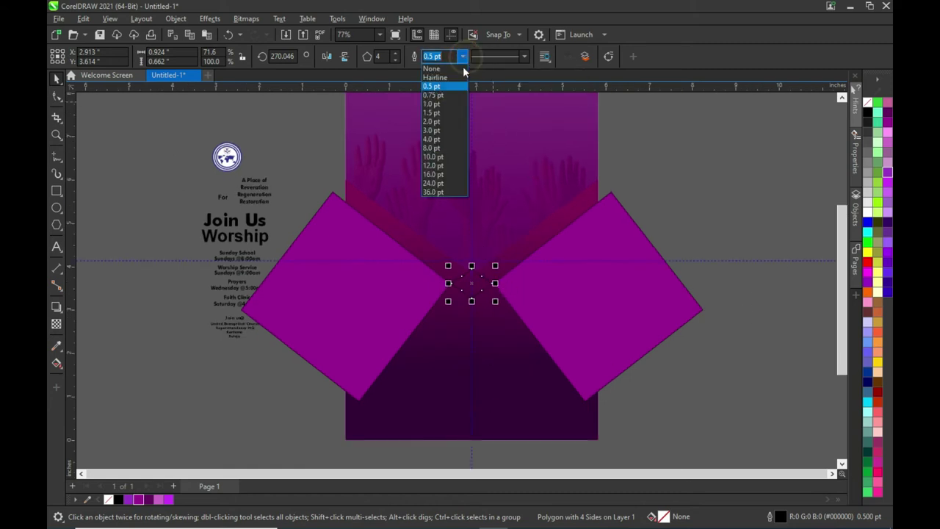
pyautogui.click(442, 122)
pyautogui.click(584, 283)
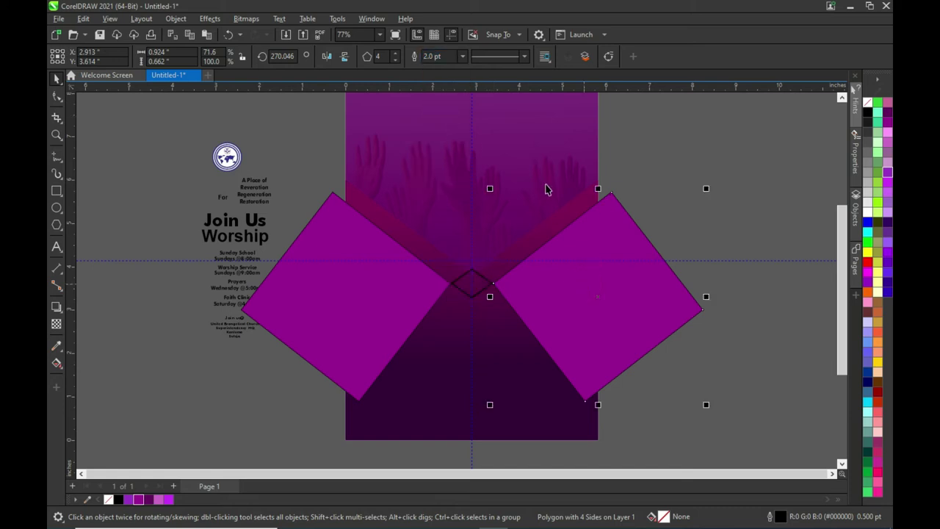
pyautogui.click(472, 89)
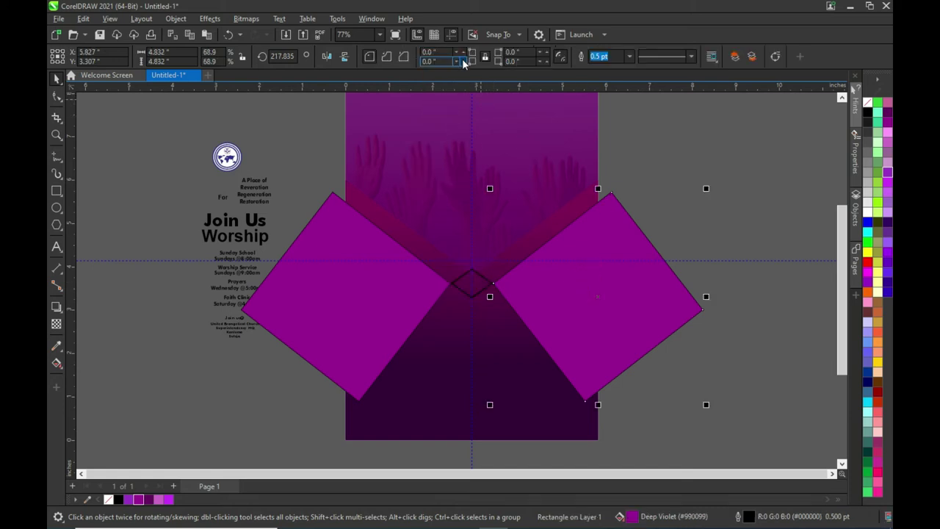
pyautogui.click(628, 58)
pyautogui.click(607, 120)
pyautogui.click(388, 326)
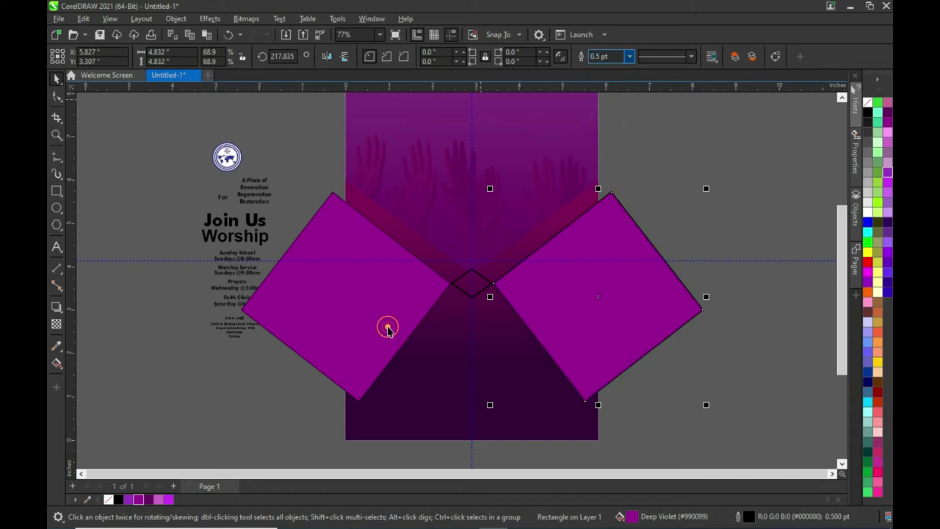
pyautogui.click(627, 58)
pyautogui.click(610, 120)
pyautogui.click(694, 148)
# - Fill the centre diamond Plum and give it and both squares Deep Yellow outlines
pyautogui.click(478, 289)
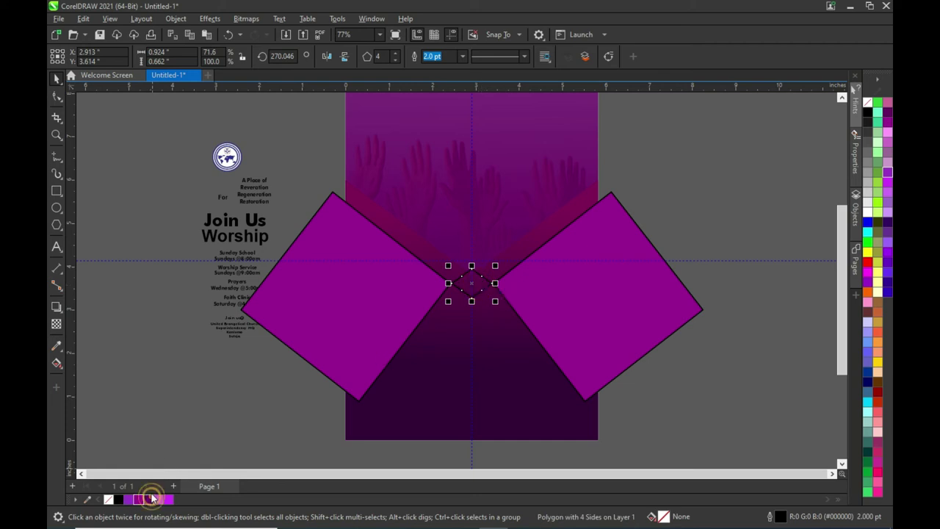
pyautogui.click(150, 500)
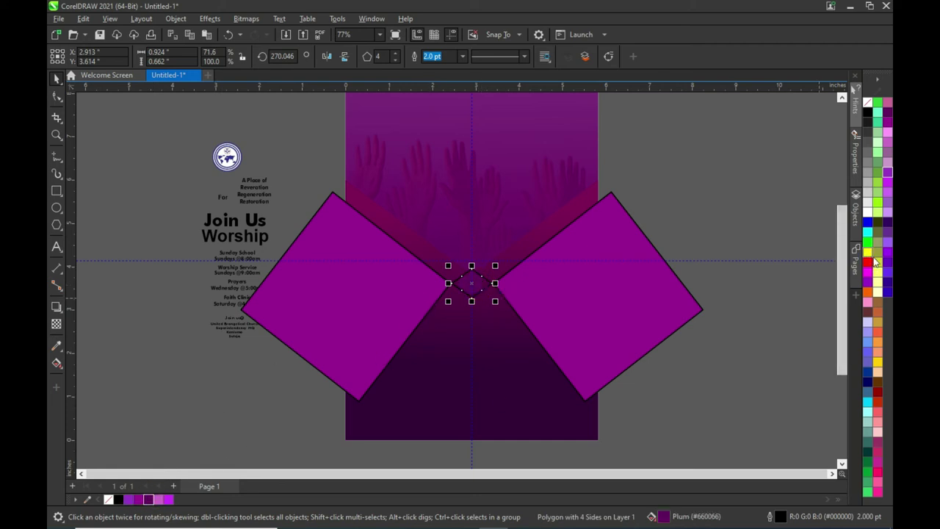
pyautogui.rightClick(877, 362)
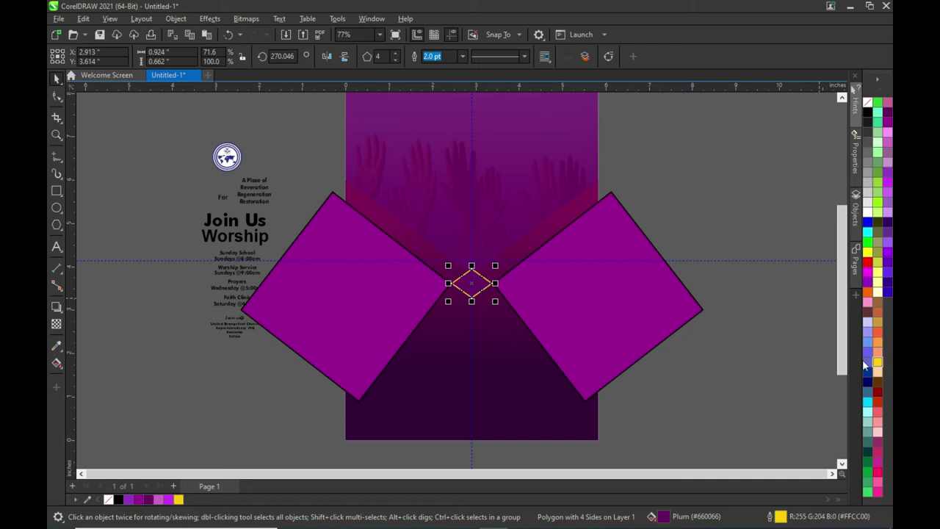
pyautogui.click(644, 330)
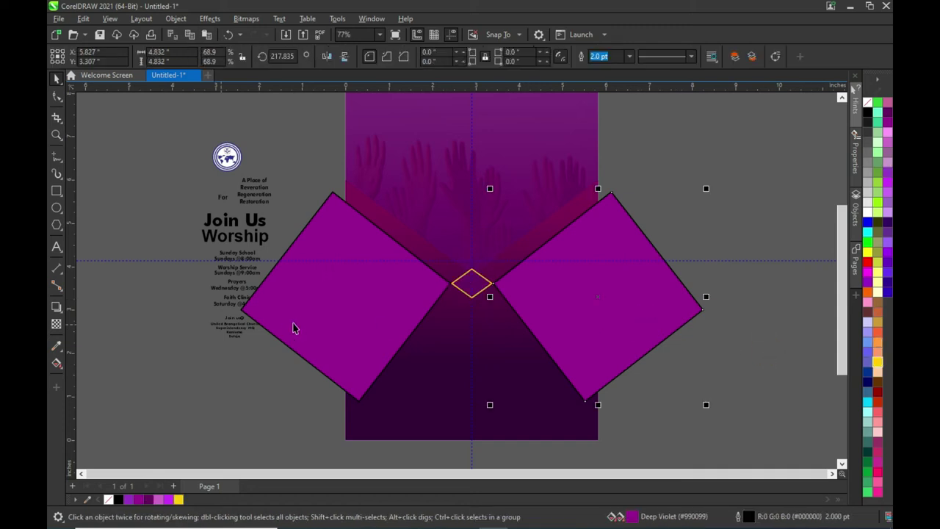
pyautogui.keyDown('shift'); pyautogui.click(326, 321); pyautogui.keyUp('shift')
pyautogui.rightClick(178, 500)
pyautogui.click(137, 432)
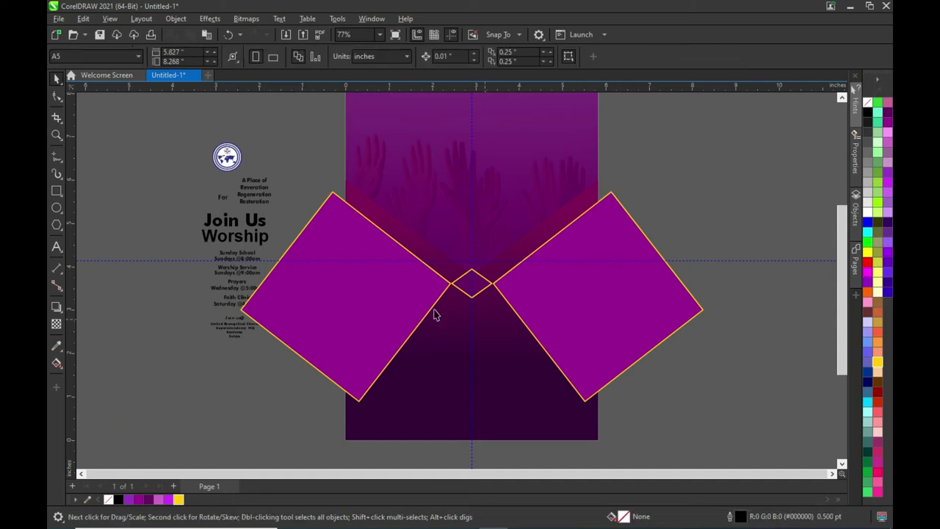
# - PowerClip the squares and diamond inside the background rectangle
pyautogui.click(378, 293)
pyautogui.click(485, 287)
pyautogui.click(547, 288)
pyautogui.keyDown('shift'); pyautogui.click(548, 292); pyautogui.keyUp('shift')
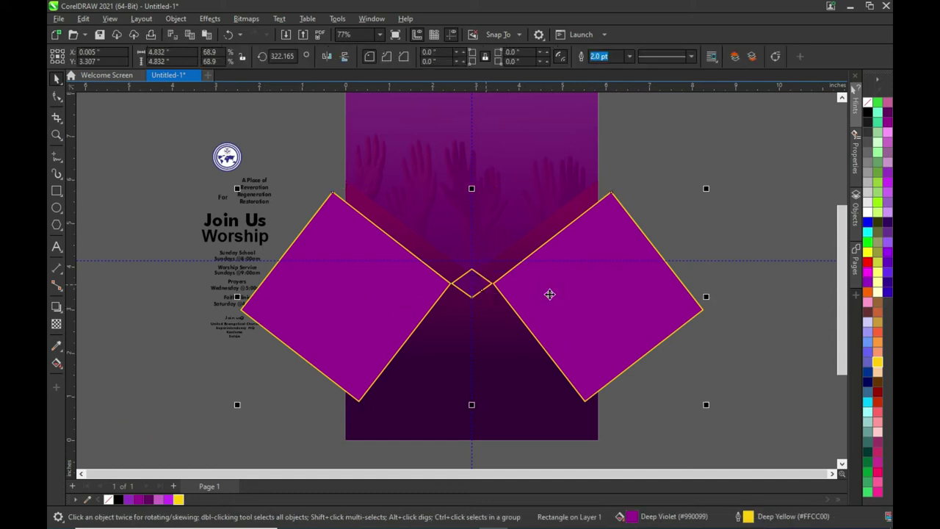
pyautogui.rightClick(549, 294)
pyautogui.click(596, 353)
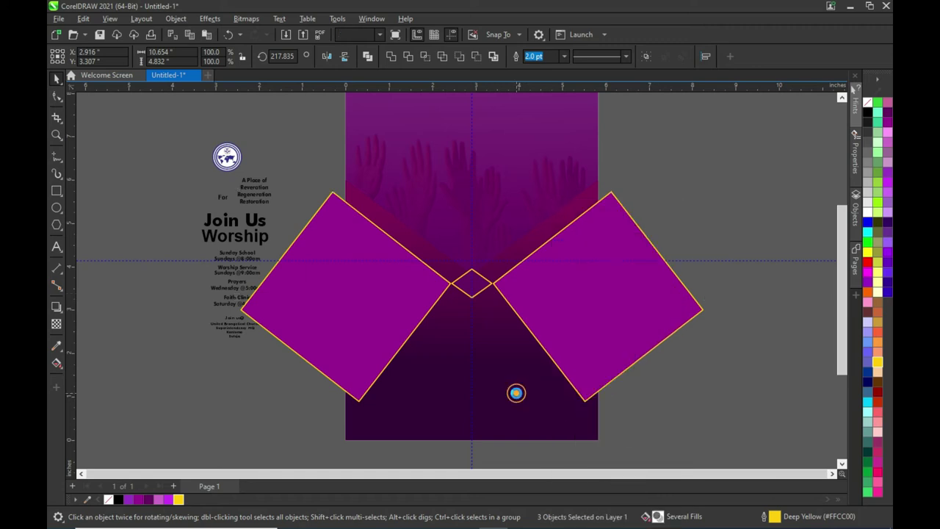
pyautogui.click(517, 391)
pyautogui.click(654, 391)
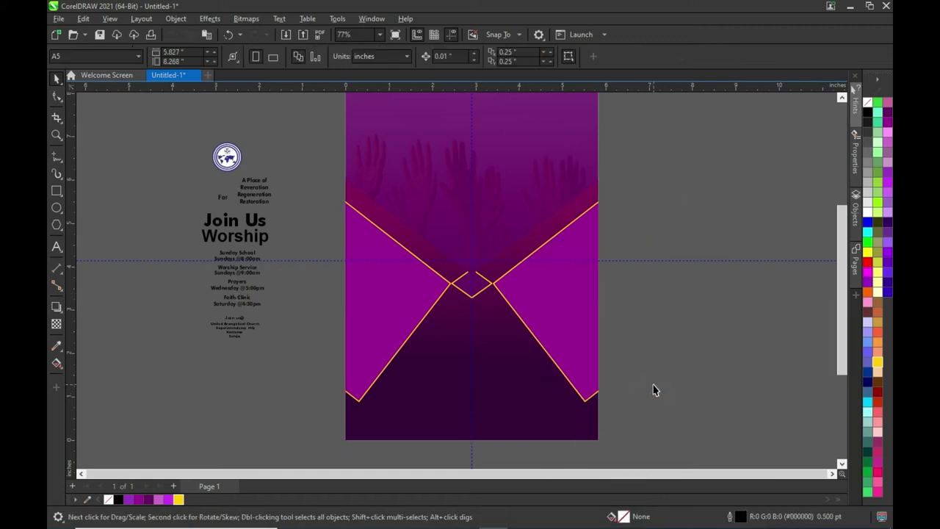
pyautogui.scroll(1, 576, 337)
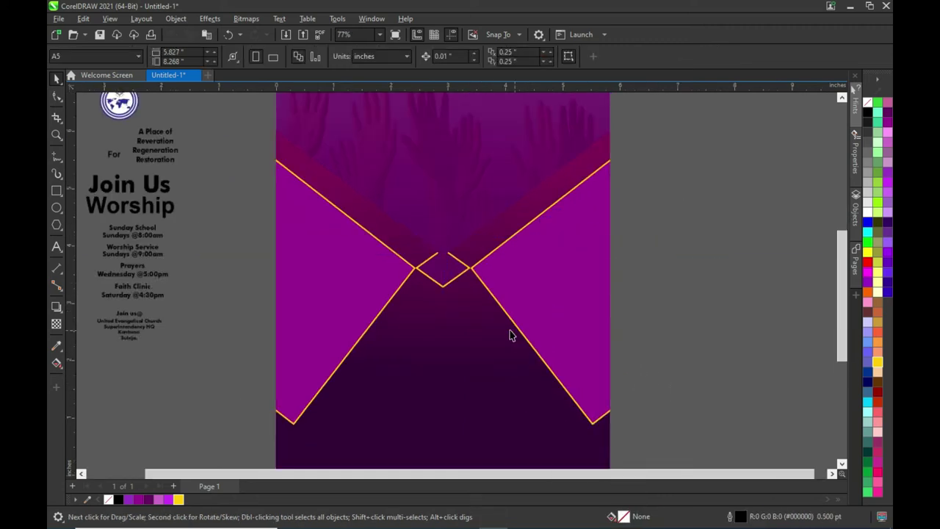
# - Inside the PowerClip, widen the right square rightward and the left square leftward
pyautogui.click(343, 321)
pyautogui.click(100, 103)
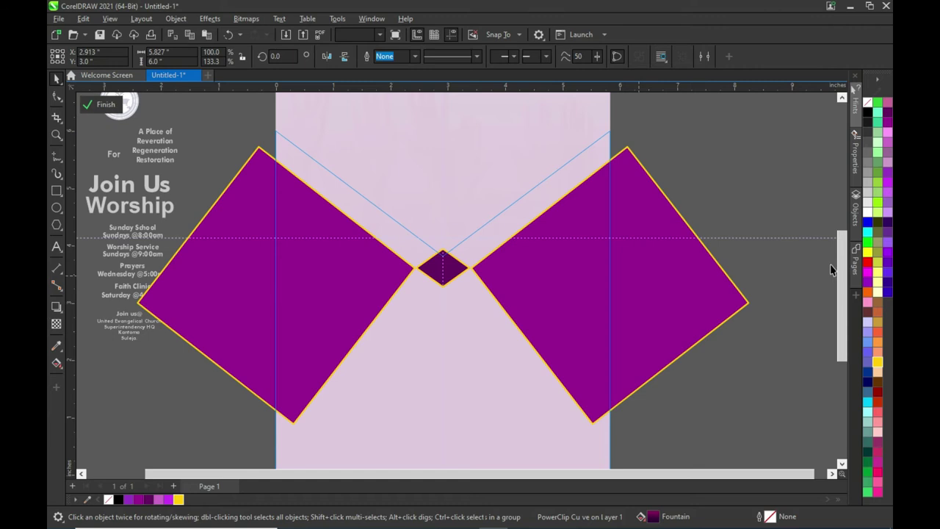
pyautogui.click(641, 339)
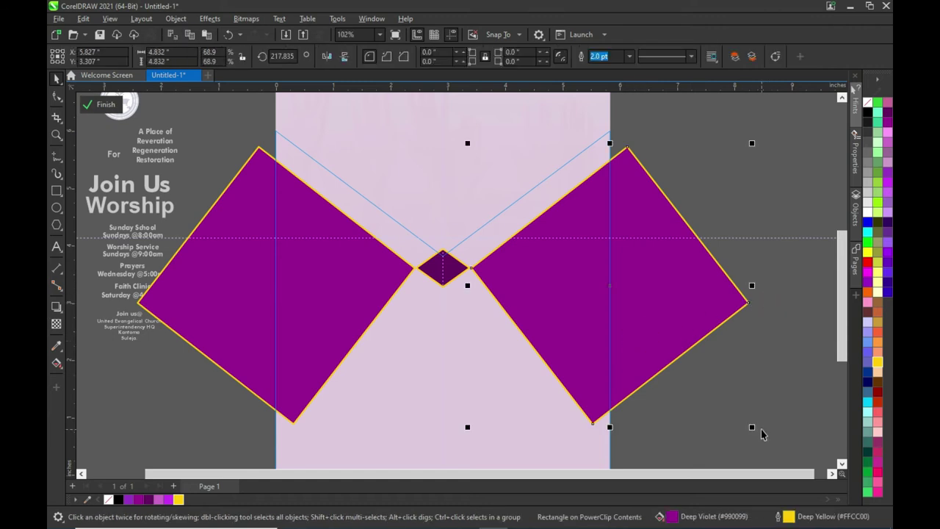
pyautogui.moveTo(752, 286); pyautogui.dragTo(803, 287)
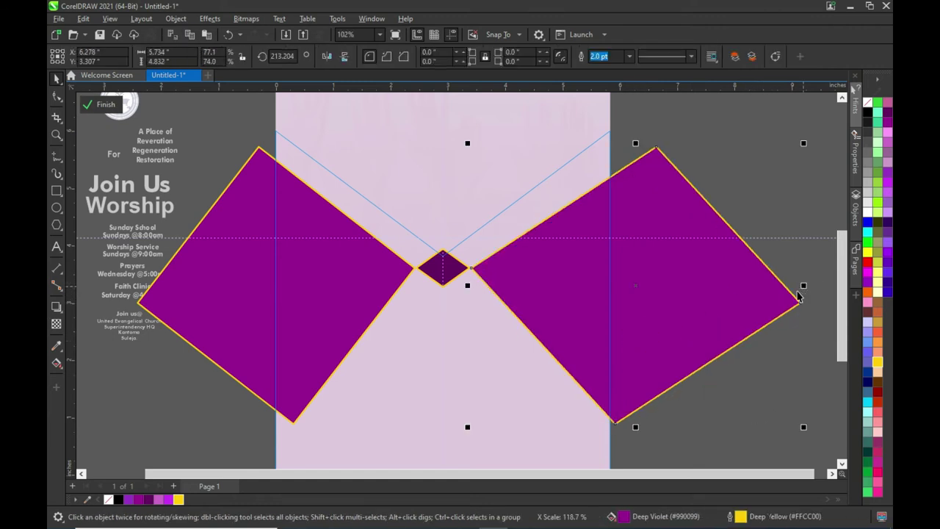
pyautogui.click(234, 324)
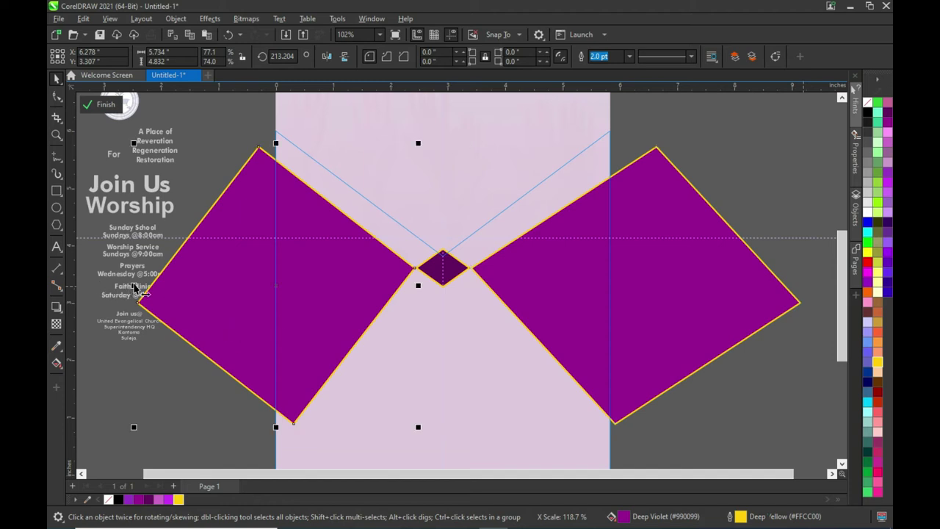
pyautogui.moveTo(135, 285)
pyautogui.mouseDown()
pyautogui.moveTo(92, 284)
pyautogui.moveTo(190, 289)
pyautogui.mouseUp()
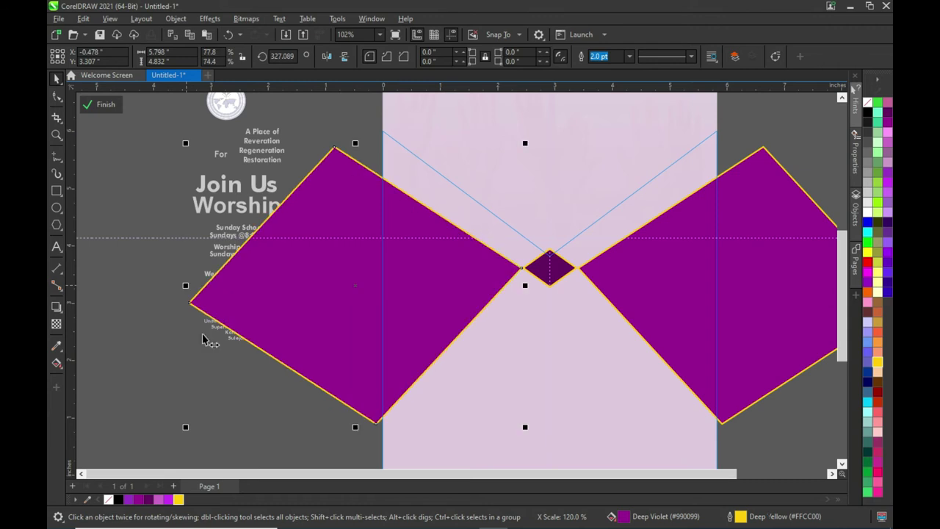
pyautogui.click(147, 351)
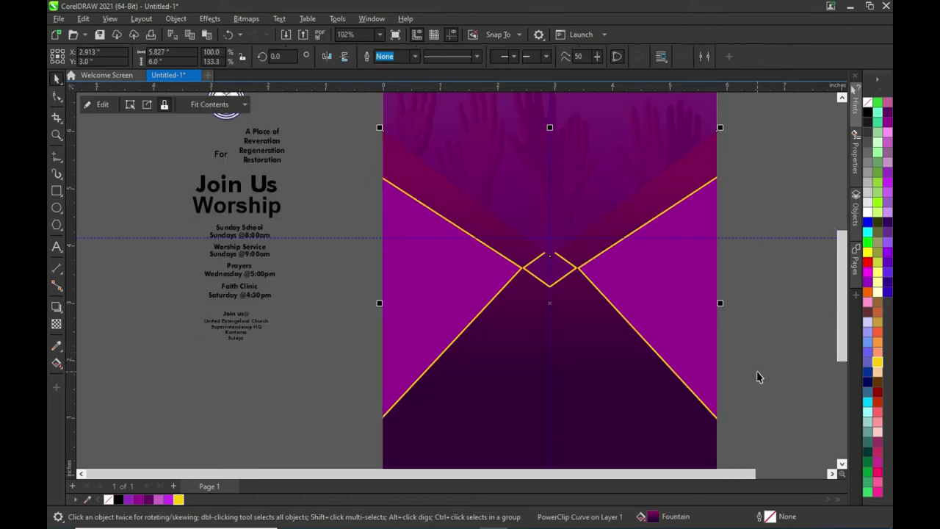
# - Copy the centre diamond out of the PowerClip and paste it onto the page
pyautogui.scroll(-1, 757, 377)
pyautogui.click(723, 317)
pyautogui.click(541, 304)
pyautogui.scroll(2, 546, 289)
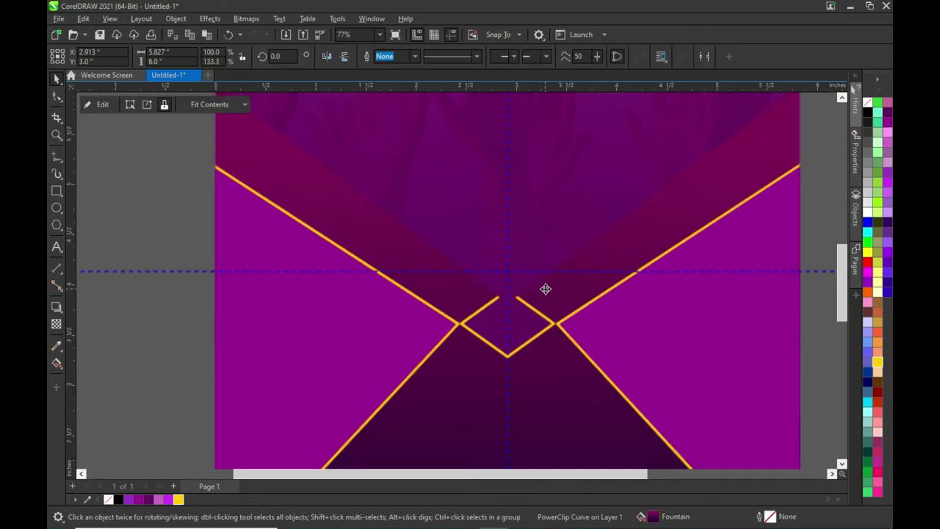
pyautogui.scroll(2, 537, 292)
pyautogui.scroll(1, 522, 301)
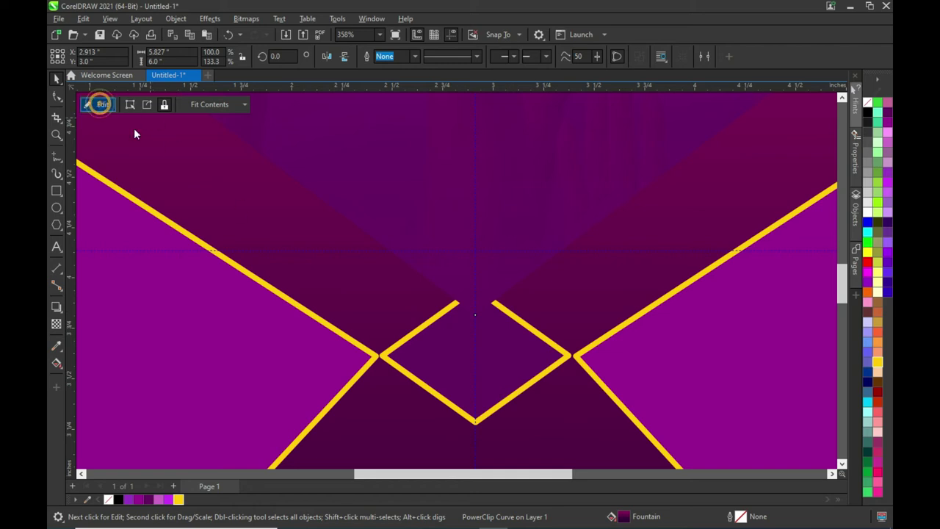
pyautogui.click(100, 104)
pyautogui.click(512, 369)
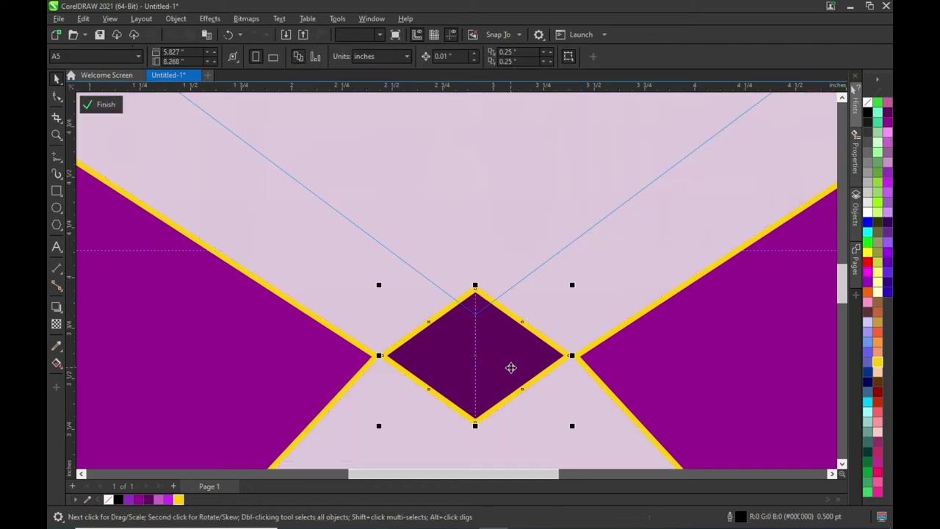
pyautogui.rightClick(510, 367)
pyautogui.click(540, 102)
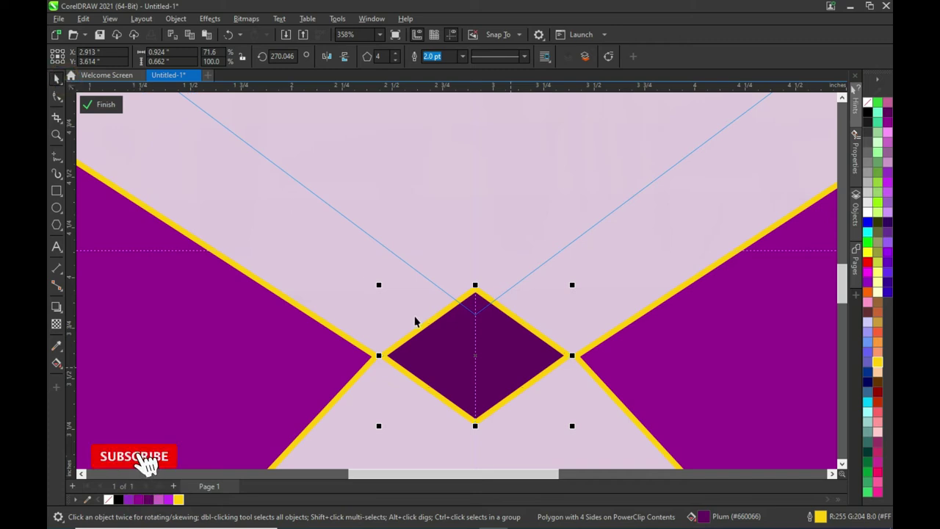
pyautogui.click(100, 105)
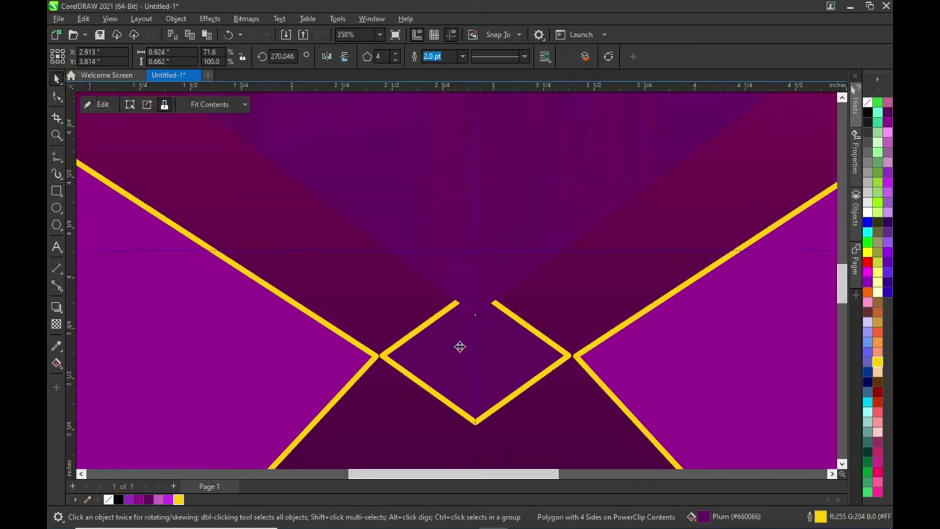
pyautogui.hotkey('ctrl', 'v')
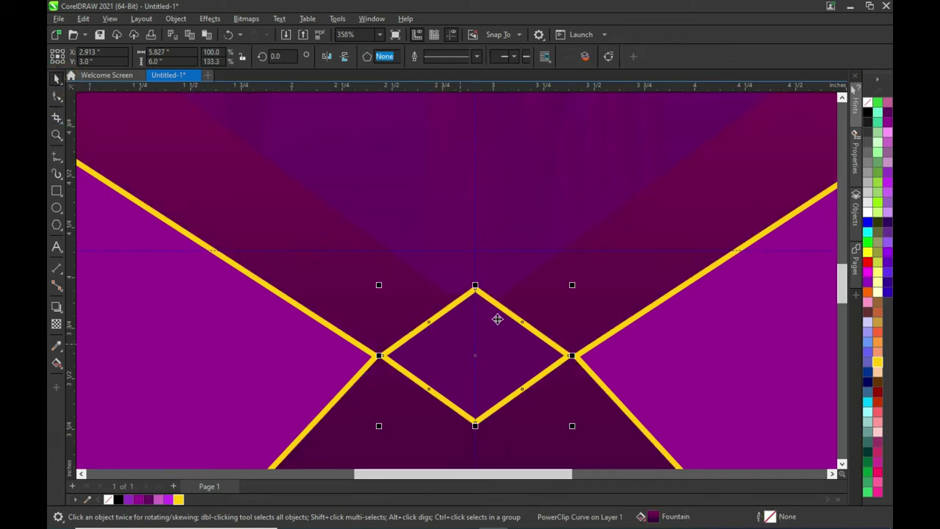
# - Zoom out and recentre the view on the whole A5 flyer
pyautogui.scroll(-2, 498, 317)
pyautogui.scroll(-3, 514, 314)
pyautogui.scroll(-1, 639, 323)
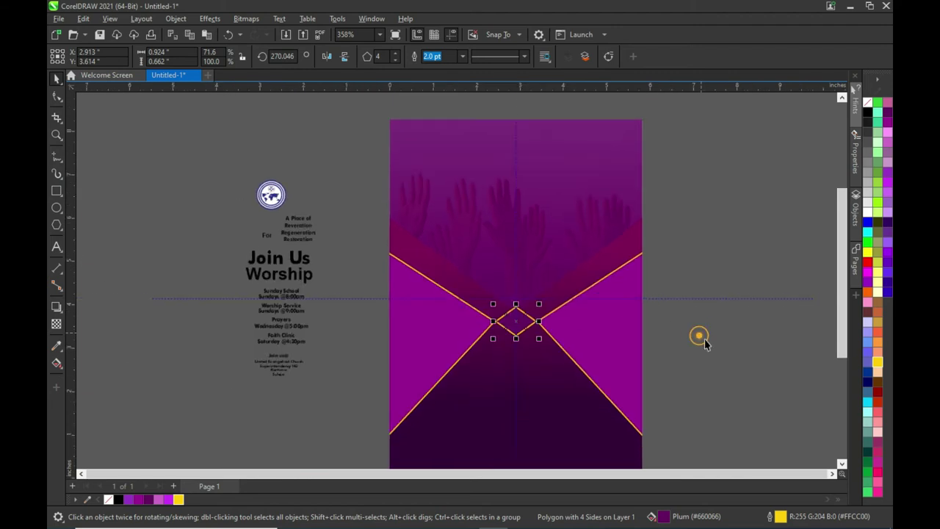
pyautogui.click(699, 335)
pyautogui.click(716, 373)
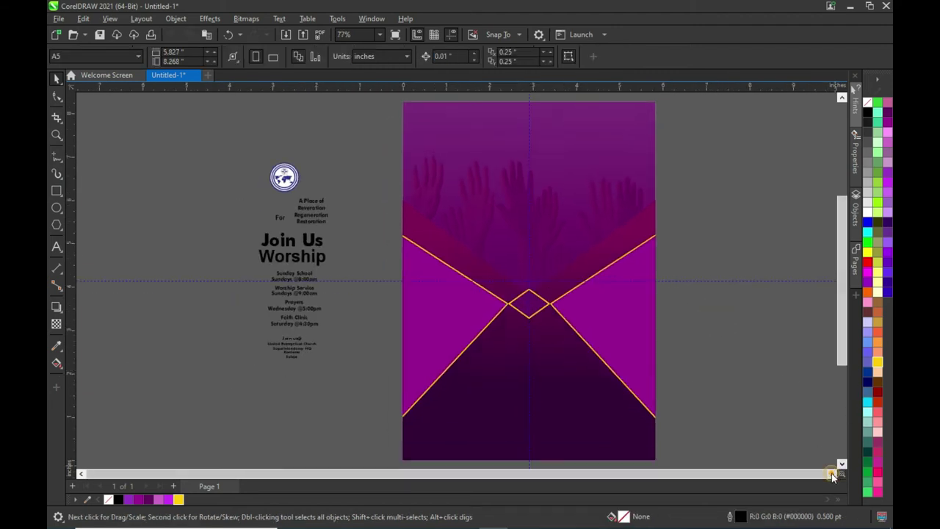
pyautogui.hscroll(3, 842, 471)
pyautogui.click(776, 401)
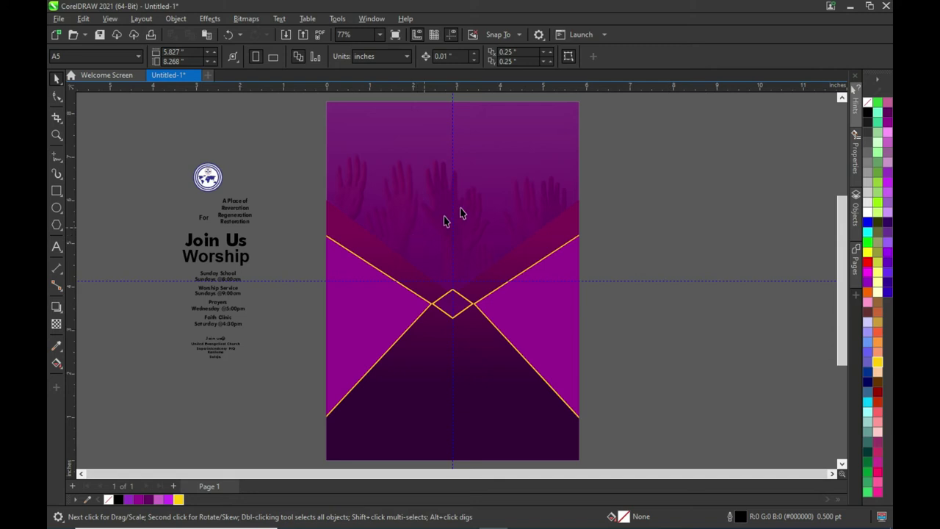
# - Type the 'CHRIST COMPASSION MINISTRY' heading beside the page and drag it onto the page top
pyautogui.click(56, 248)
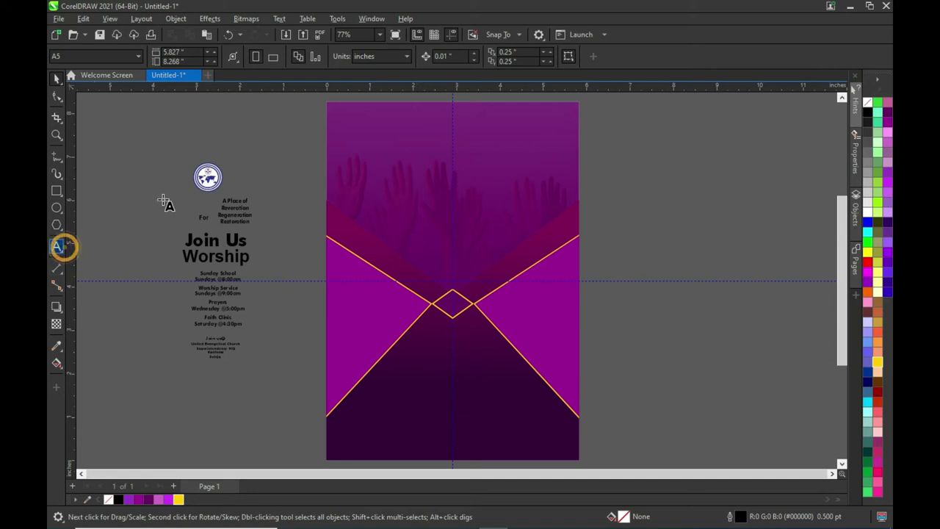
pyautogui.click(619, 175)
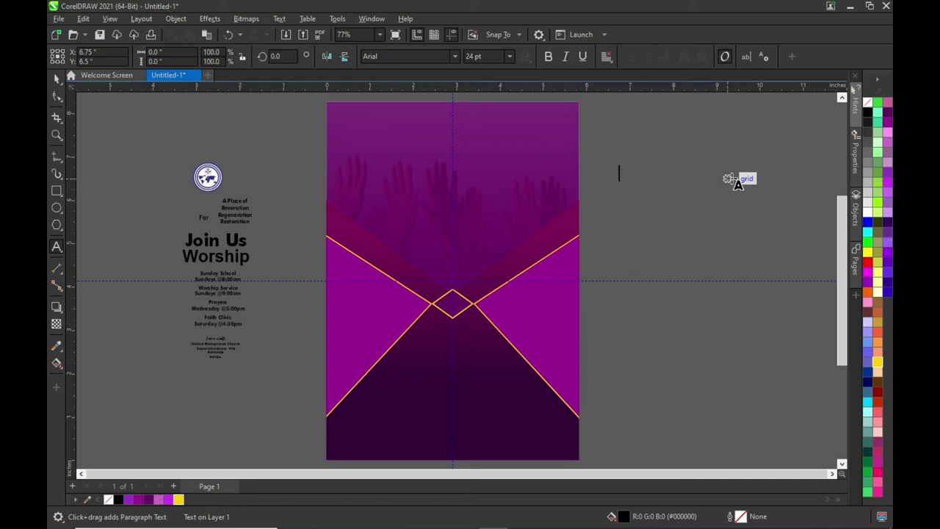
pyautogui.write('CHRIST COMPAN')
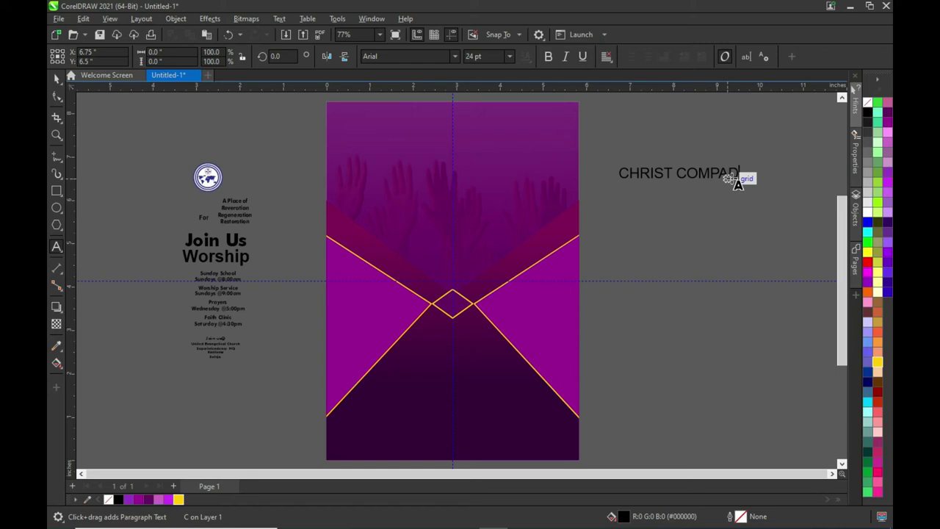
pyautogui.press('BackSpace')
pyautogui.write('SSION MINISTR')
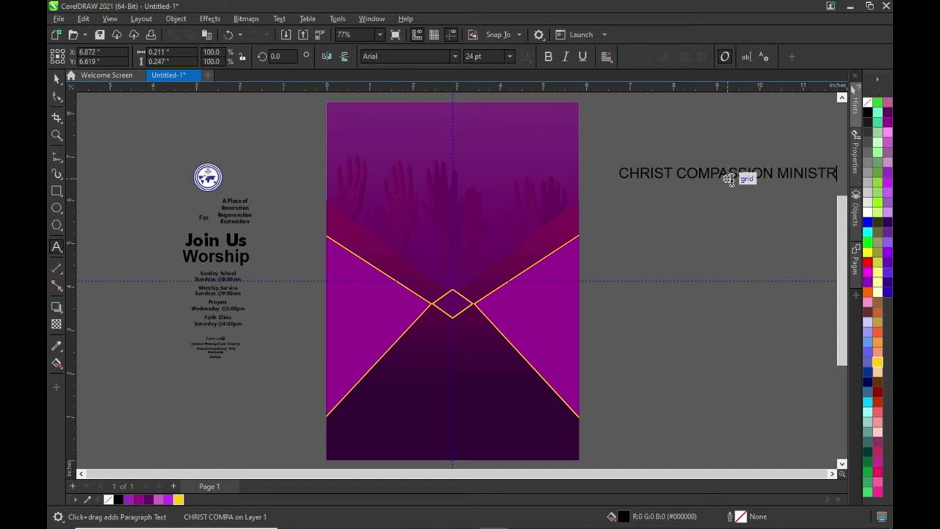
pyautogui.write('Y')
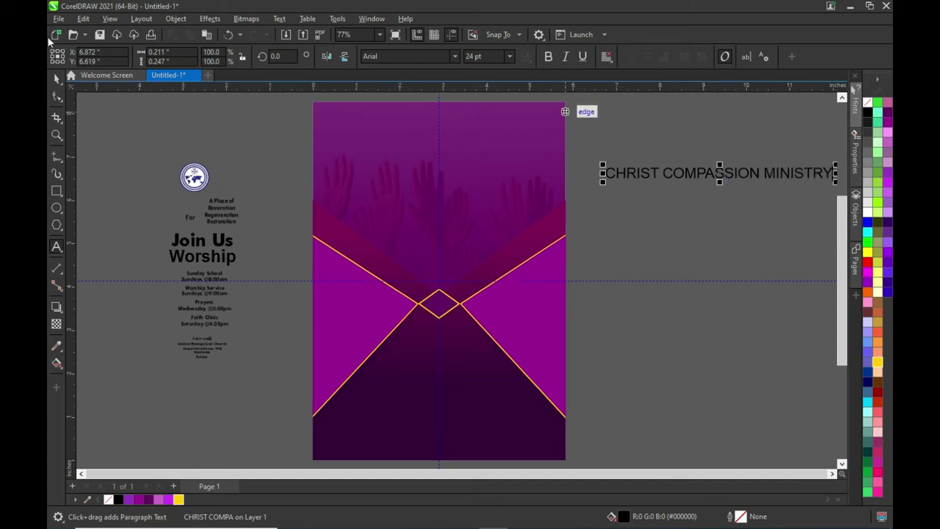
pyautogui.click(57, 78)
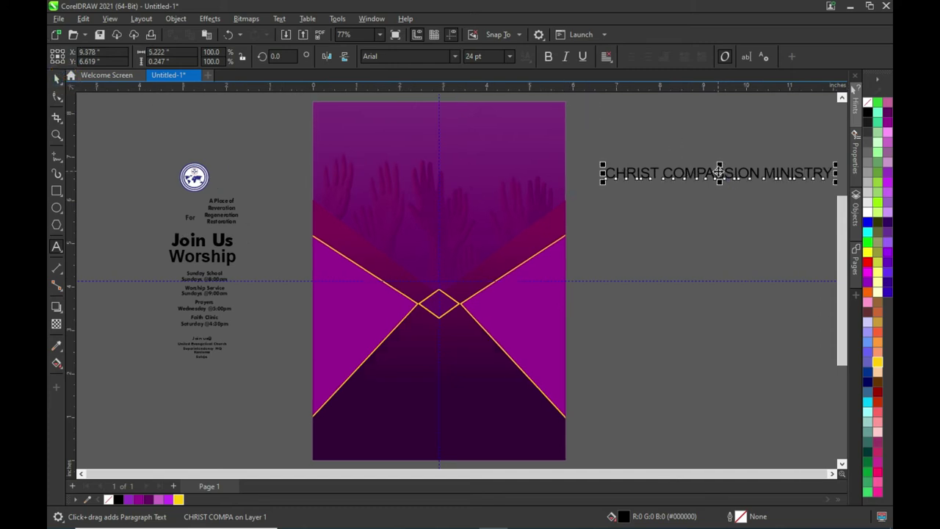
pyautogui.moveTo(691, 174)
pyautogui.mouseDown()
pyautogui.moveTo(439, 136)
pyautogui.moveTo(473, 136)
pyautogui.mouseUp()
# - Set the title in Futura Md BT, scale it down to about 11.3 pt, and position it near the top
pyautogui.click(456, 57)
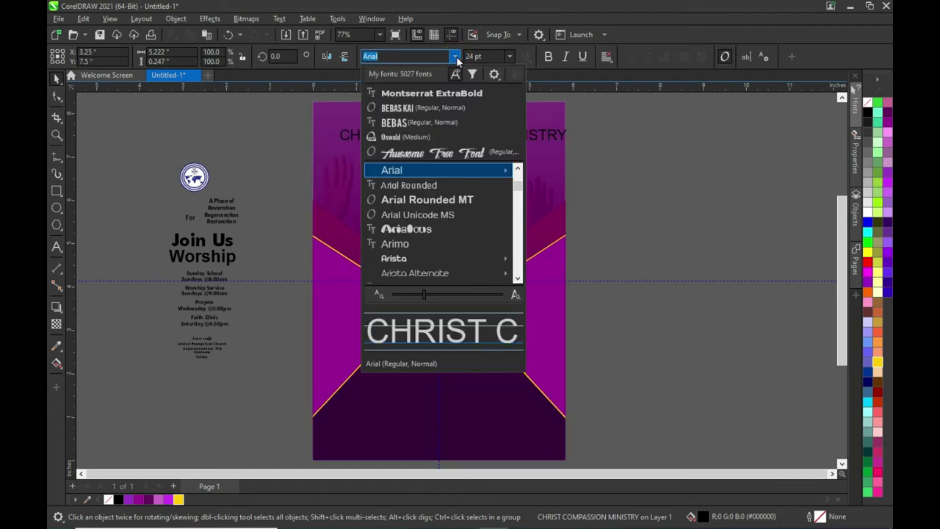
pyautogui.write('FU')
pyautogui.write('TU')
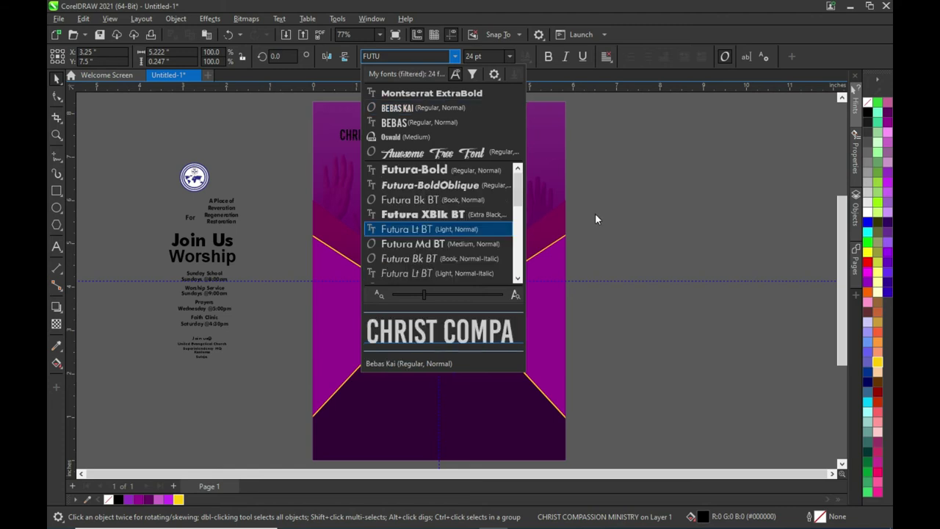
pyautogui.click(458, 243)
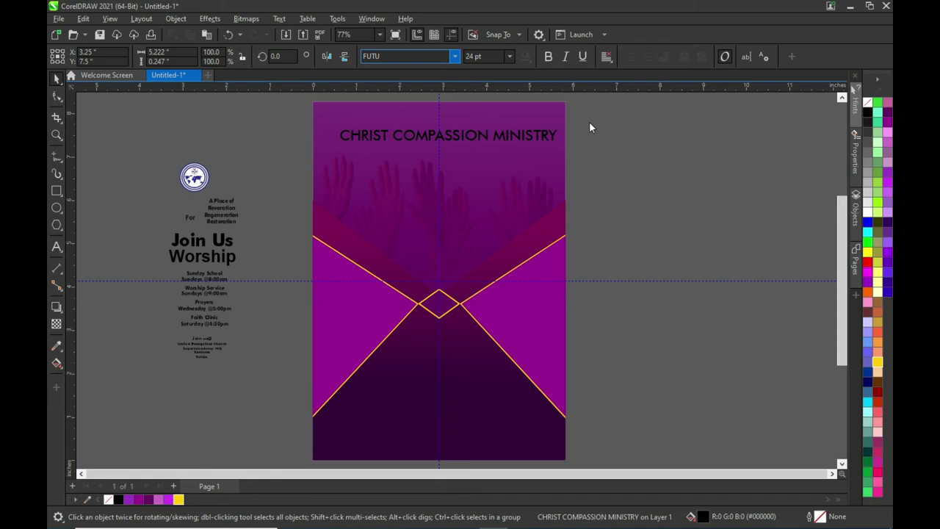
pyautogui.scroll(1, 589, 123)
pyautogui.moveTo(555, 147); pyautogui.dragTo(503, 152)
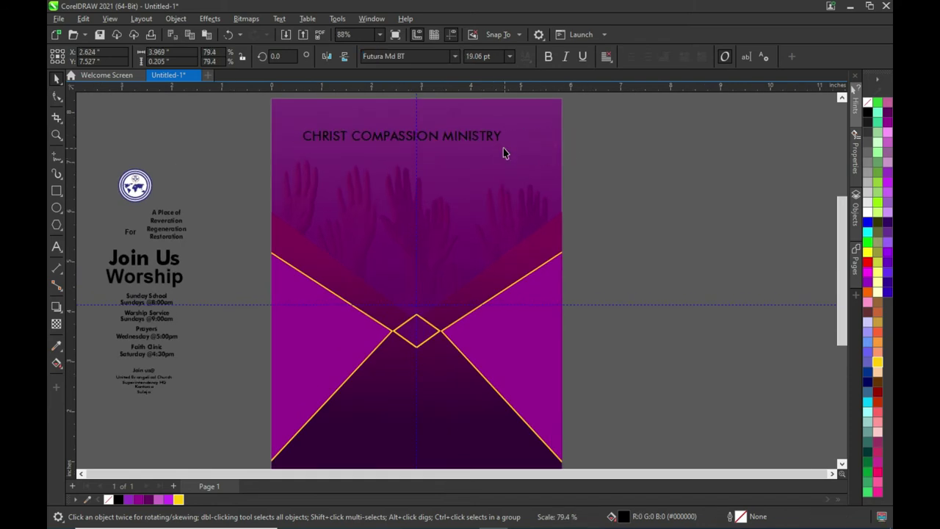
pyautogui.moveTo(298, 147); pyautogui.dragTo(350, 151)
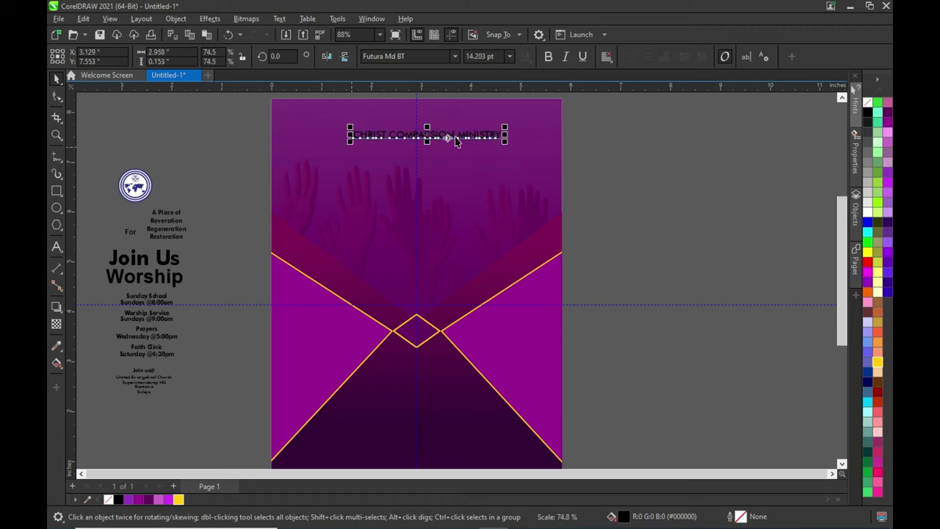
pyautogui.moveTo(505, 141)
pyautogui.mouseDown()
pyautogui.moveTo(477, 147)
pyautogui.moveTo(474, 139)
pyautogui.moveTo(432, 155)
pyautogui.mouseUp()
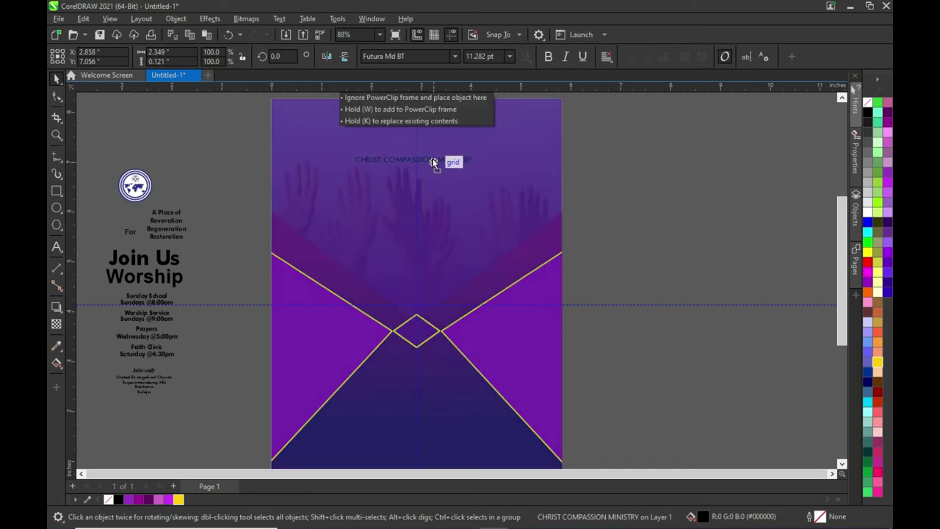
pyautogui.moveTo(431, 155); pyautogui.dragTo(433, 159)
# - Place the round logo at top centre above the title and colour the title yellow
pyautogui.moveTo(136, 189); pyautogui.dragTo(417, 132)
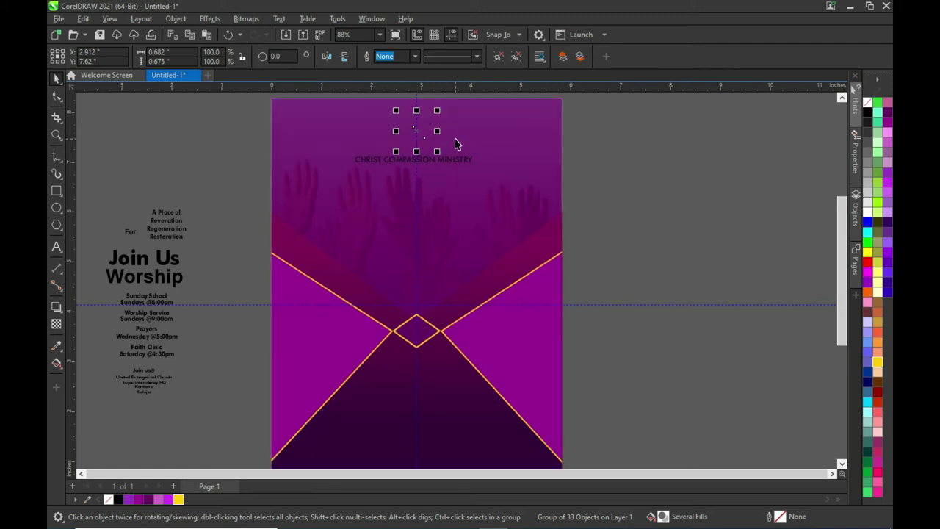
pyautogui.click(675, 214)
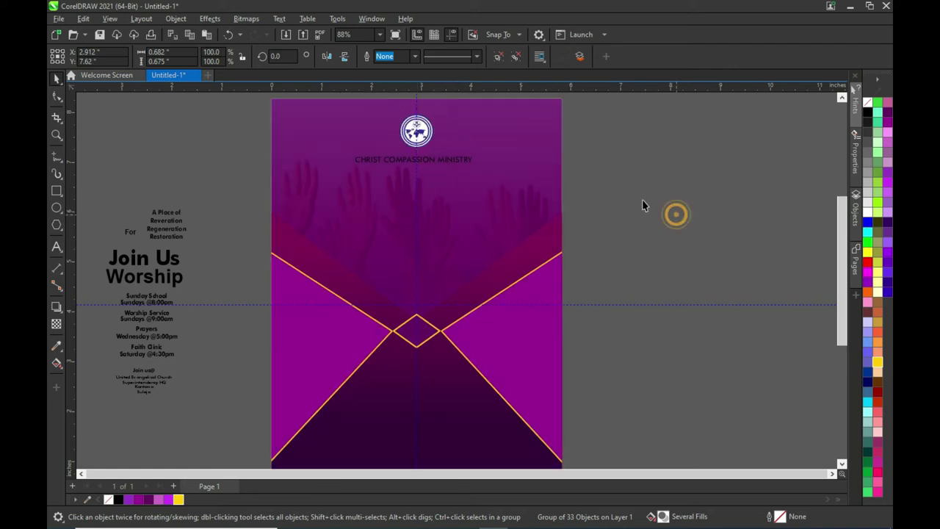
pyautogui.click(451, 160)
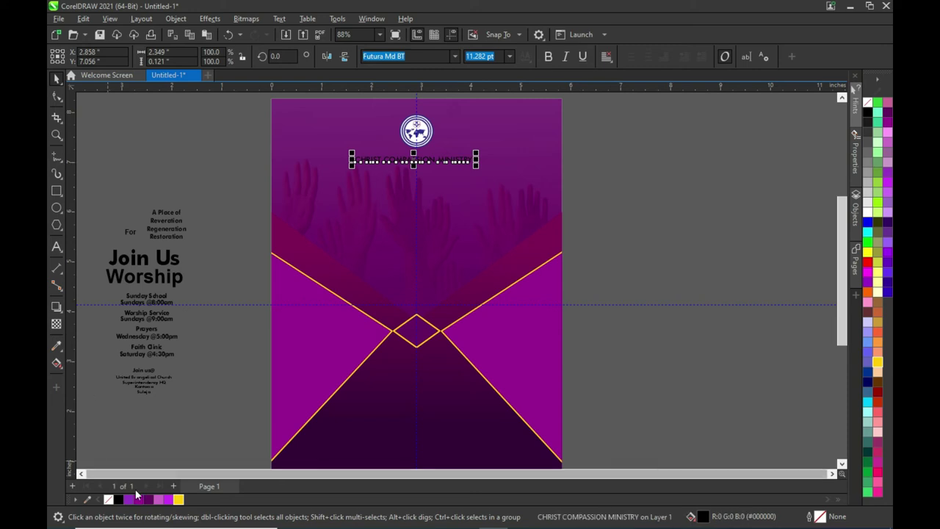
pyautogui.click(177, 501)
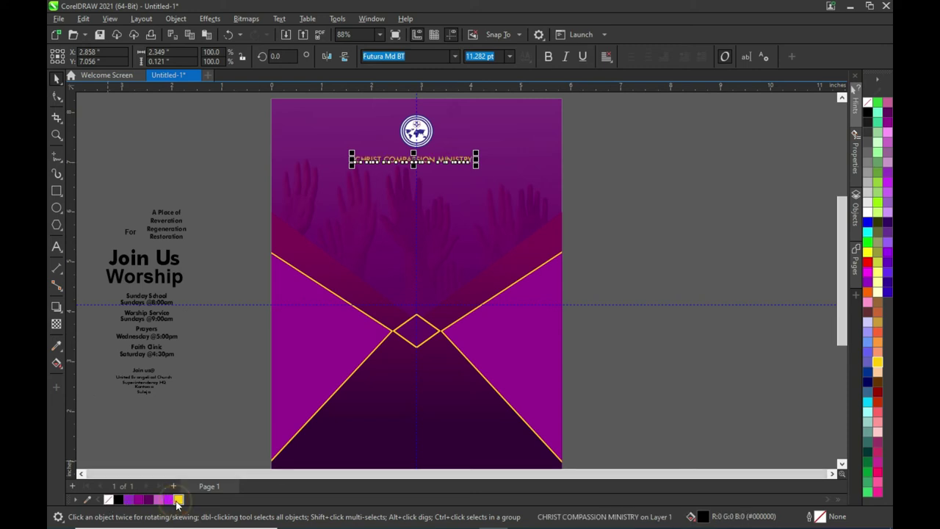
pyautogui.click(710, 265)
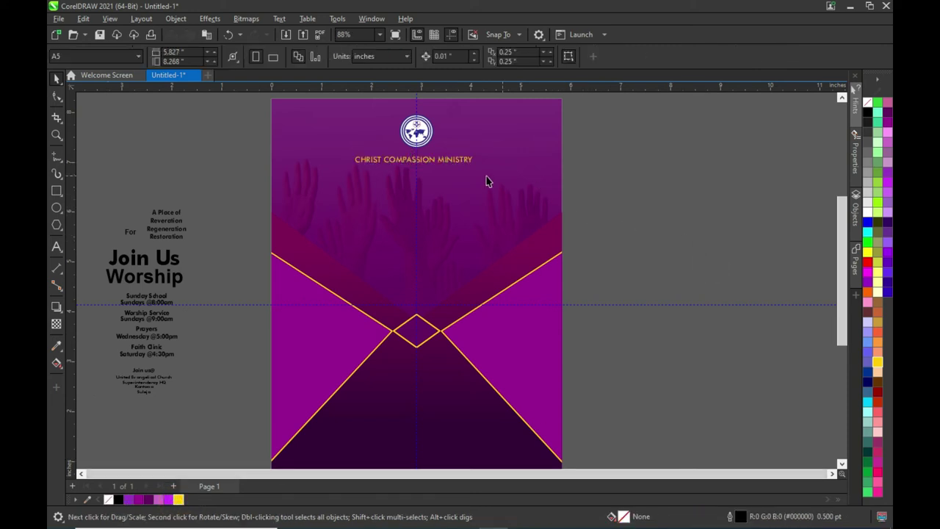
pyautogui.scroll(1, 455, 143)
pyautogui.scroll(1, 453, 143)
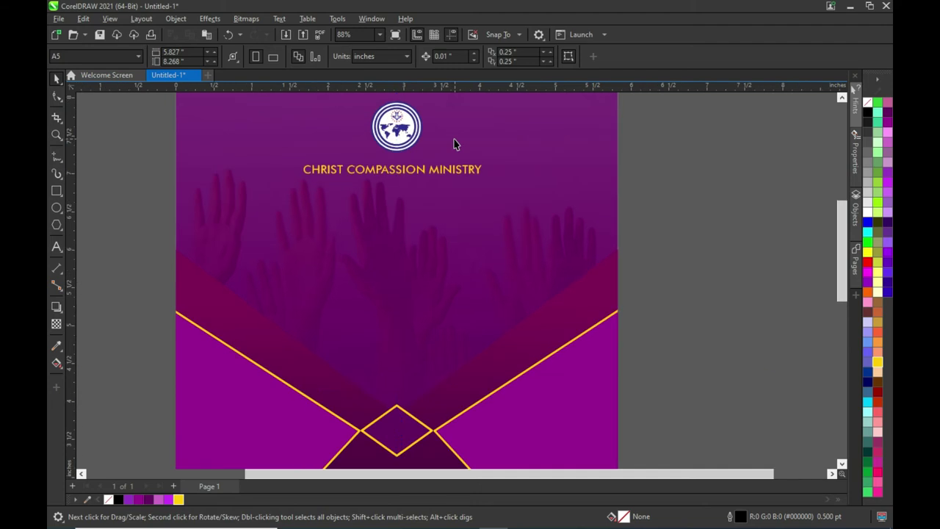
pyautogui.scroll(-1, 466, 152)
pyautogui.scroll(-1, 467, 150)
pyautogui.scroll(-1, 487, 152)
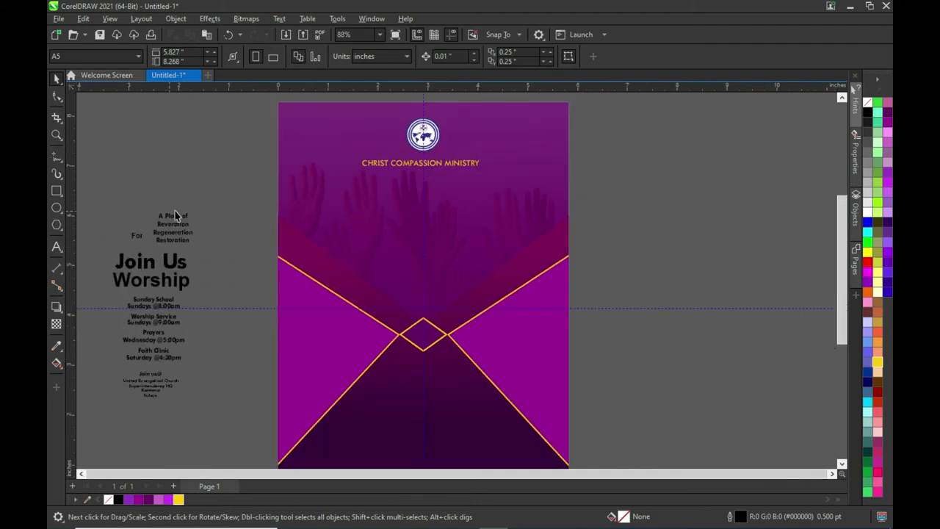
pyautogui.scroll(2, 450, 166)
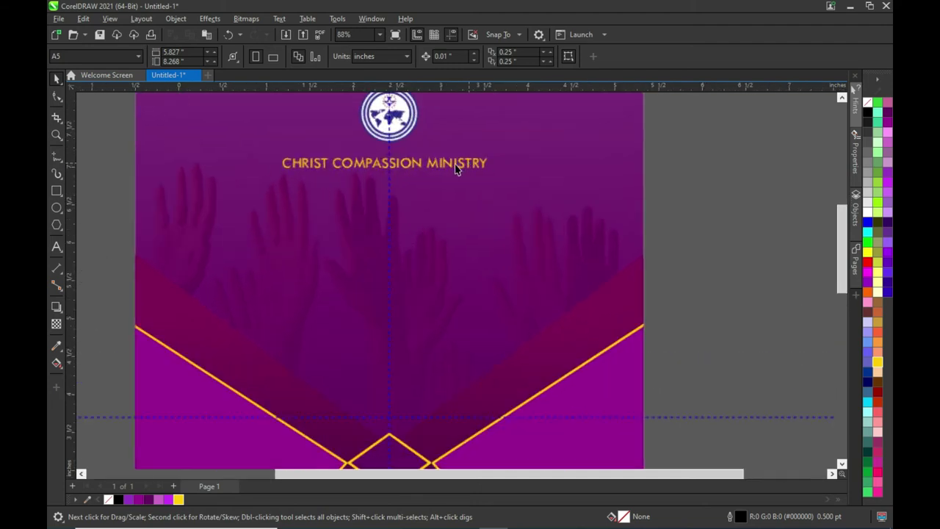
# - Duplicate the yellow ministry title just below itself
pyautogui.click(402, 167)
pyautogui.keyDown('ctrl'); pyautogui.click(402, 168); pyautogui.keyUp('ctrl')
pyautogui.moveTo(385, 169); pyautogui.dragTo(389, 183)
pyautogui.moveTo(105, 139); pyautogui.dragTo(556, 223)
pyautogui.click(667, 206)
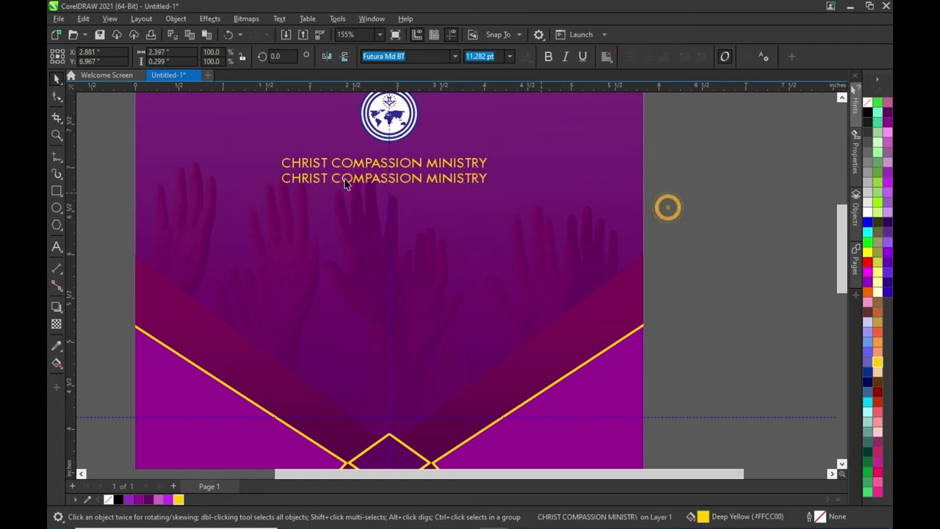
# - Retype the duplicate as 'KADO BRANCH, FCT ABUJA' and select both title lines
pyautogui.doubleClick(400, 186)
pyautogui.hotkey('ctrl', 'a')
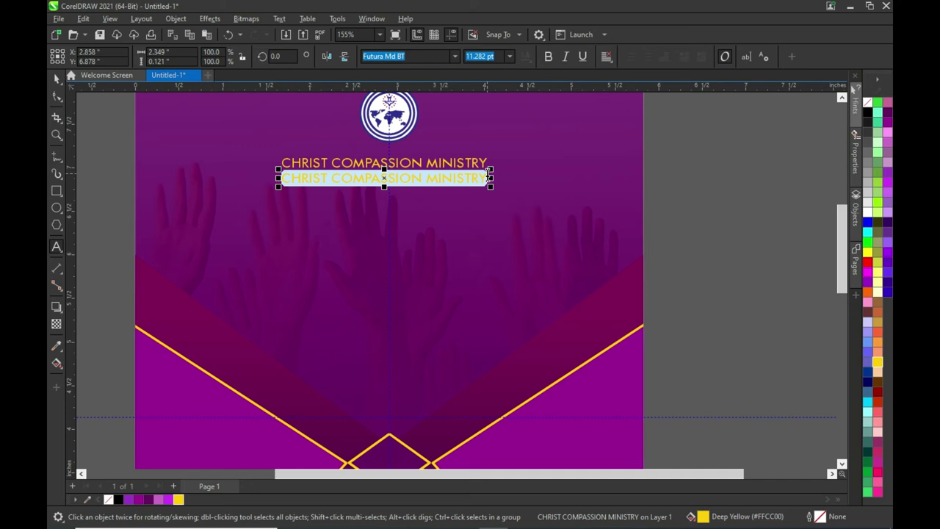
pyautogui.write('KADO BRANCH, FCT ABUJA')
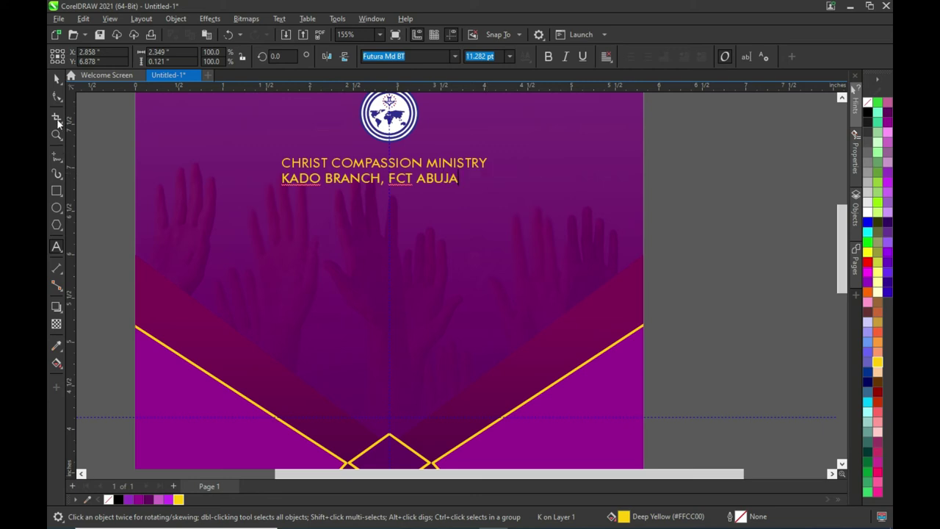
pyautogui.click(57, 78)
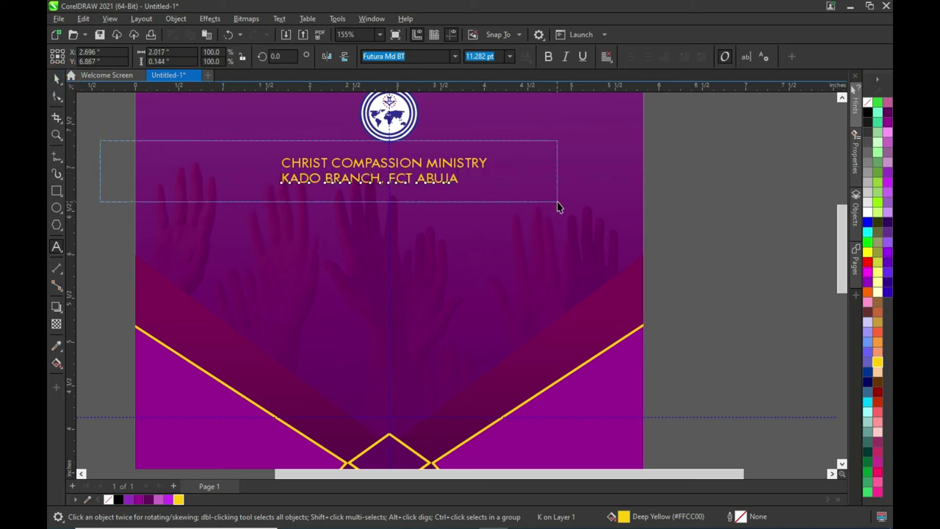
pyautogui.moveTo(402, 199); pyautogui.dragTo(561, 205)
# - Centre the KADO BRANCH line under the title and nudge it snugly beneath it
pyautogui.press('c')
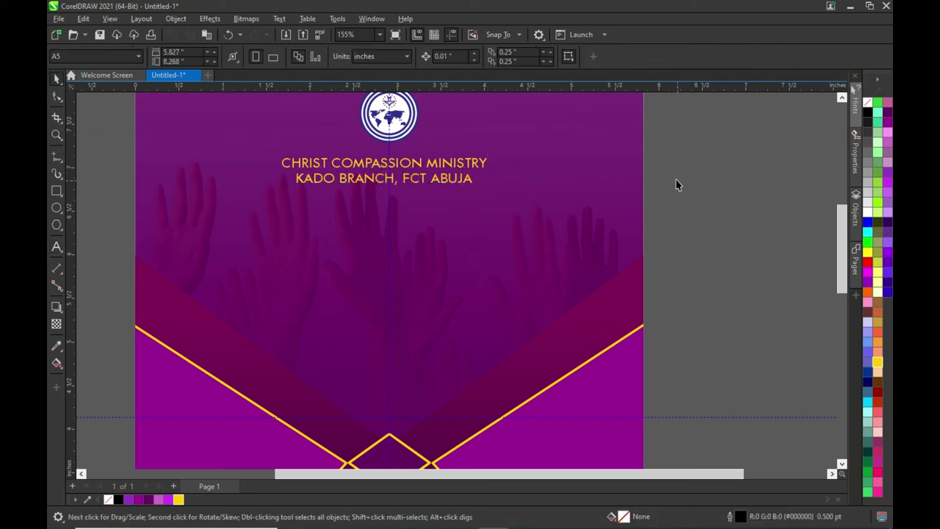
pyautogui.scroll(-1, 676, 184)
pyautogui.click(494, 180)
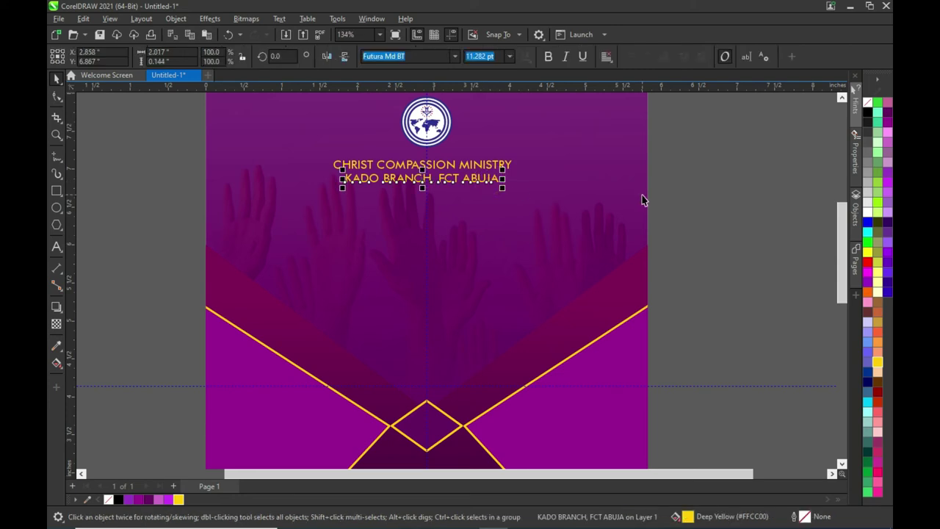
pyautogui.press('Up')
pyautogui.press('Up')
pyautogui.press('Up')
pyautogui.press('Down')
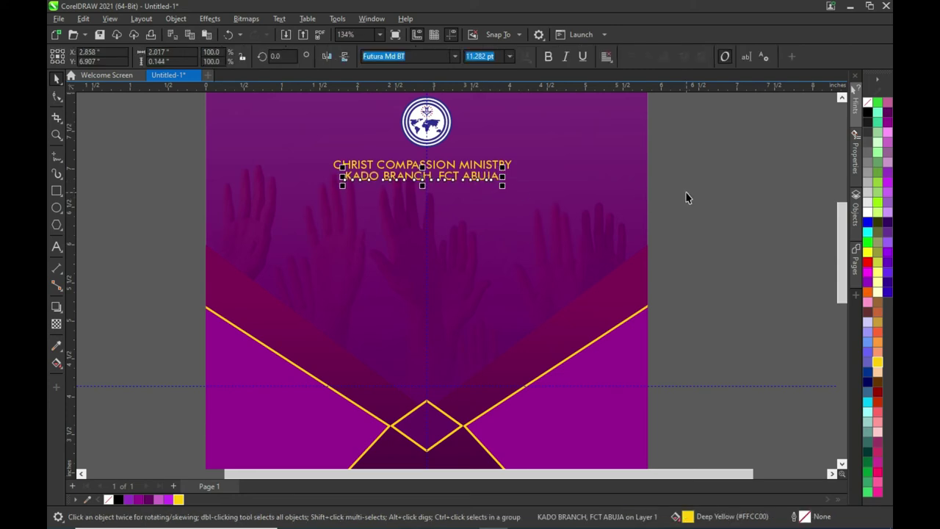
pyautogui.click(665, 204)
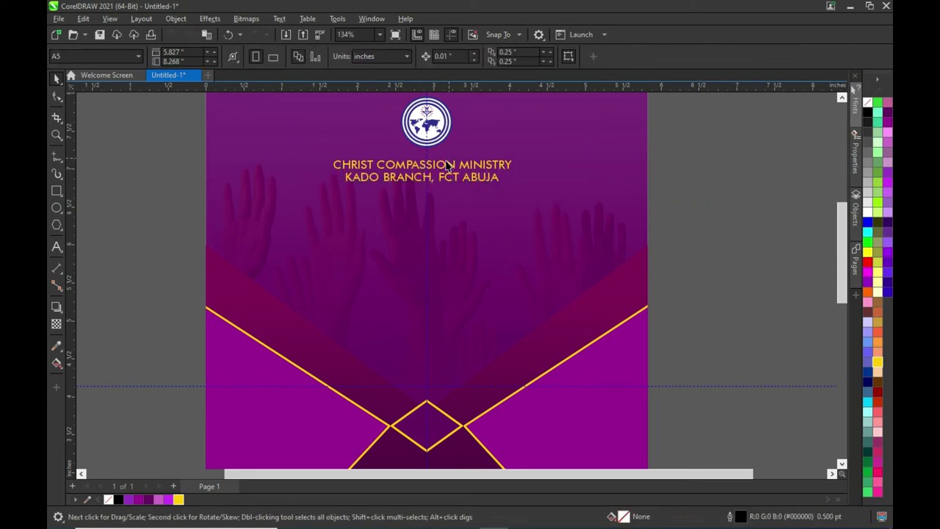
pyautogui.scroll(-2, 459, 190)
pyautogui.scroll(1, 441, 222)
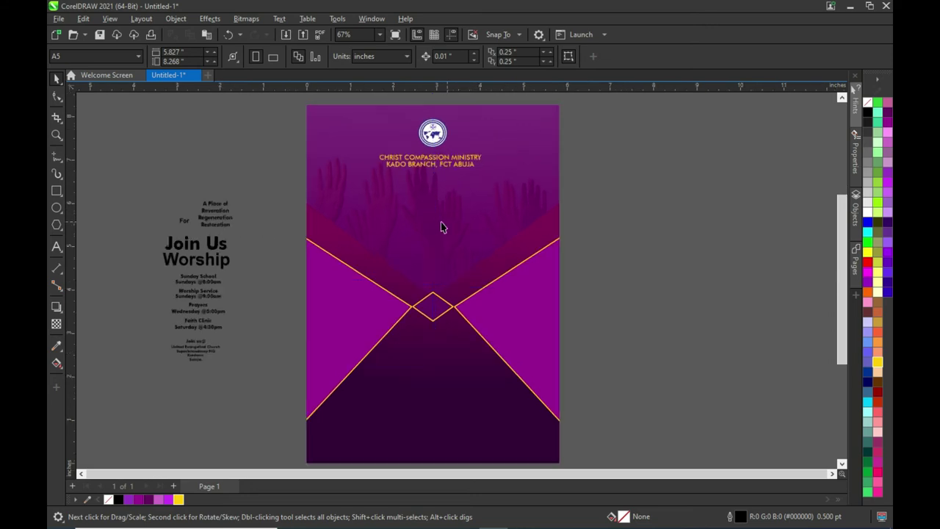
pyautogui.scroll(1, 425, 226)
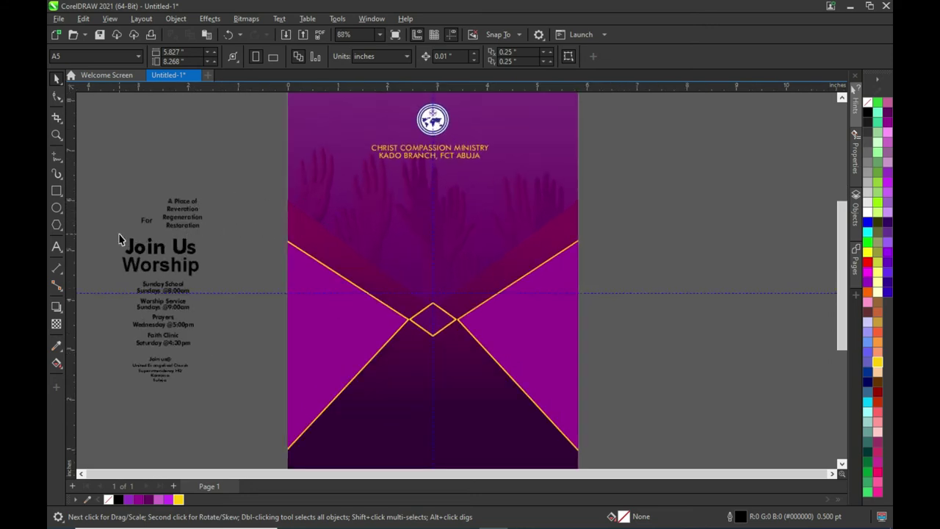
# - Move the Join Us headline from the pasteboard to just below the ministry title
pyautogui.click(160, 247)
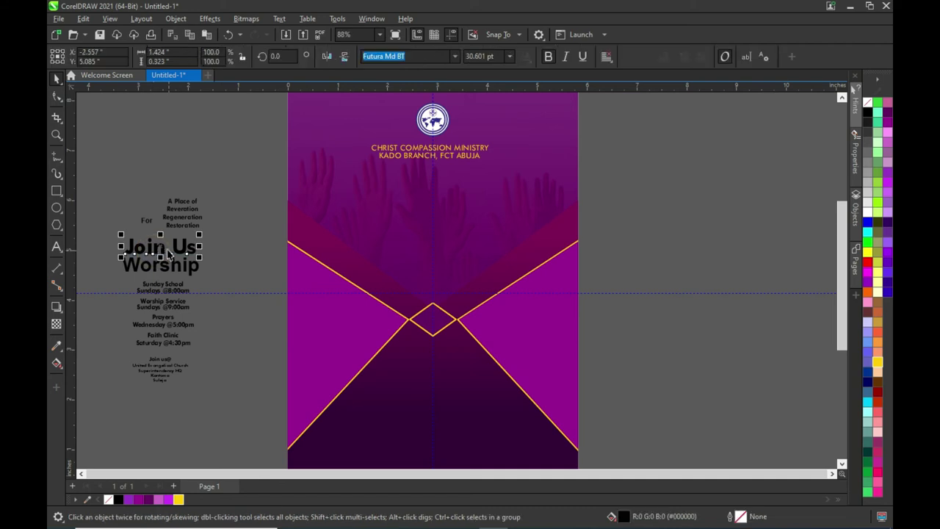
pyautogui.moveTo(162, 245); pyautogui.dragTo(426, 188)
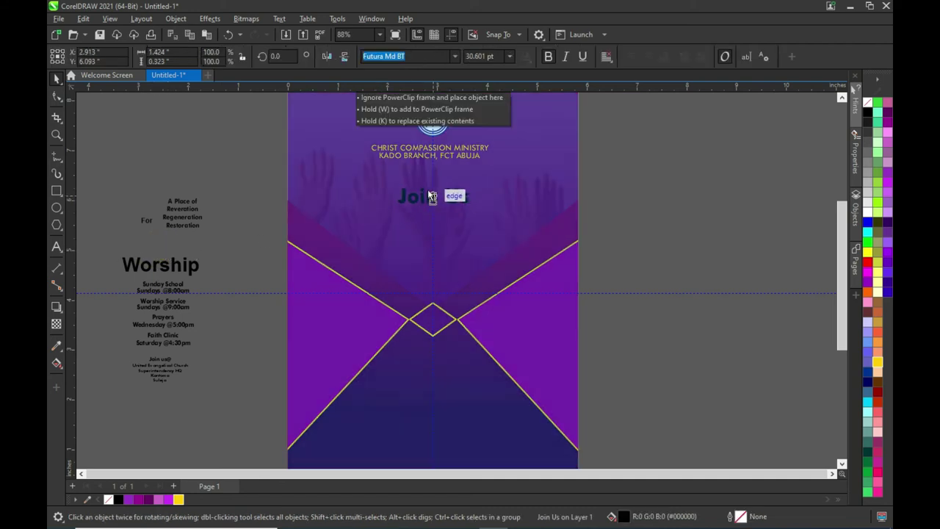
pyautogui.moveTo(426, 188); pyautogui.dragTo(431, 191)
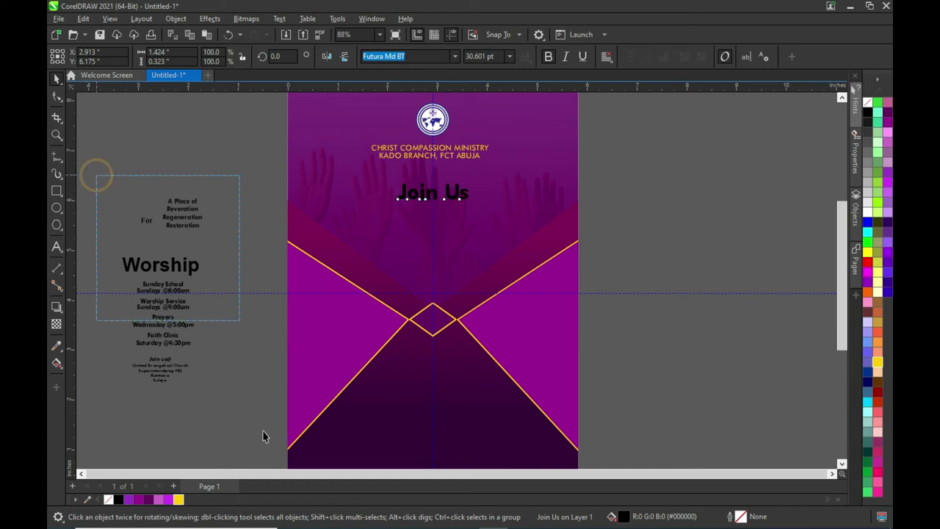
pyautogui.moveTo(97, 176); pyautogui.dragTo(264, 432)
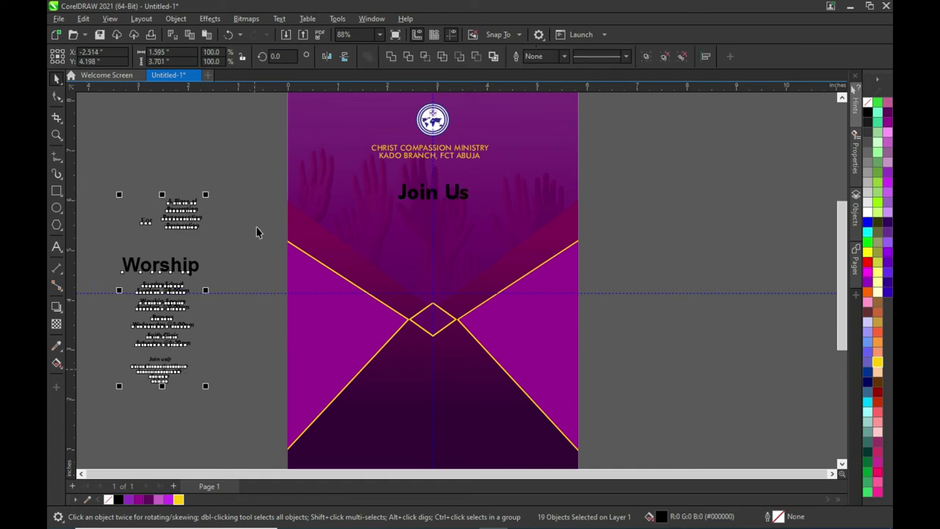
pyautogui.click(237, 183)
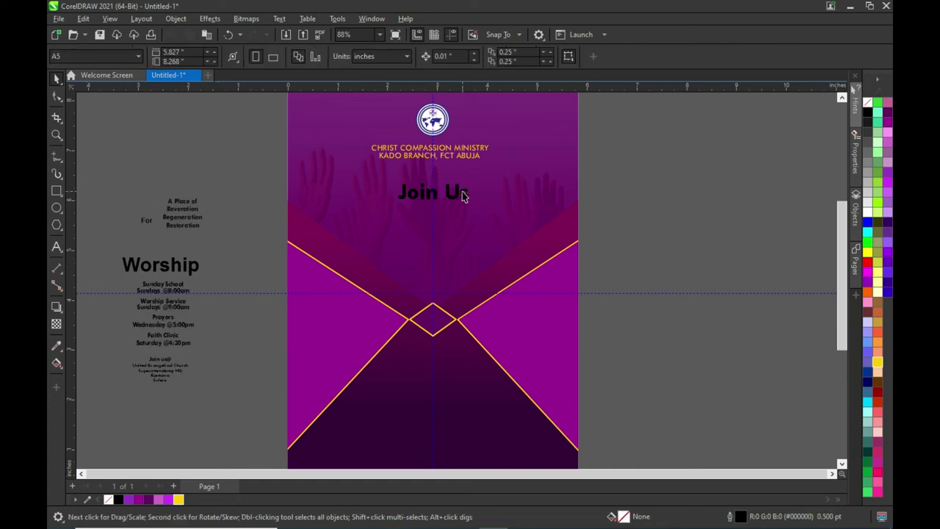
pyautogui.scroll(2, 462, 192)
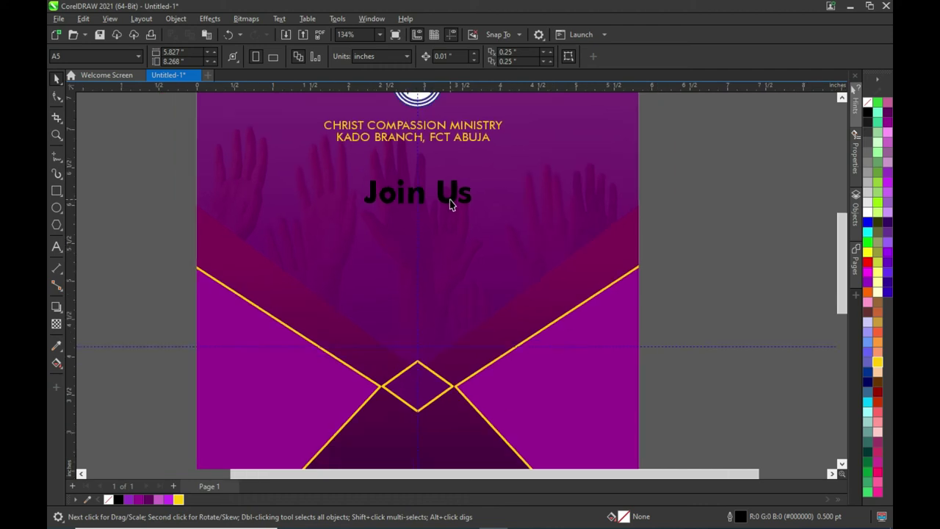
# - Scale the Join Us headline up to about 57 pt
pyautogui.click(444, 199)
pyautogui.click(303, 198)
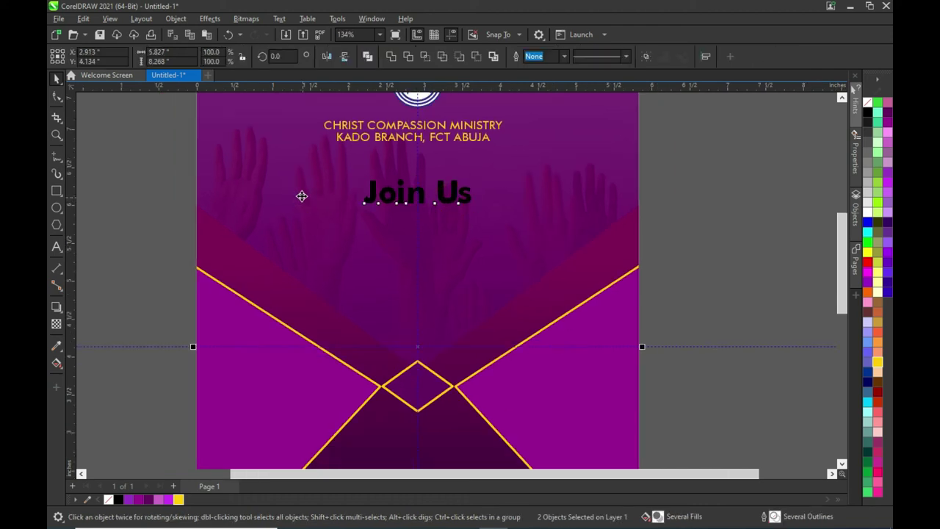
pyautogui.click(687, 194)
pyautogui.click(440, 196)
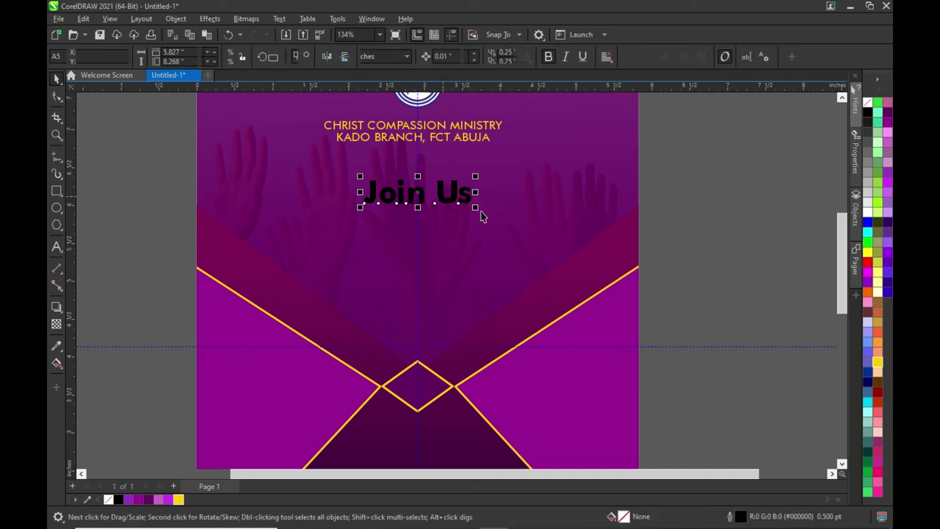
pyautogui.moveTo(476, 209); pyautogui.dragTo(522, 239)
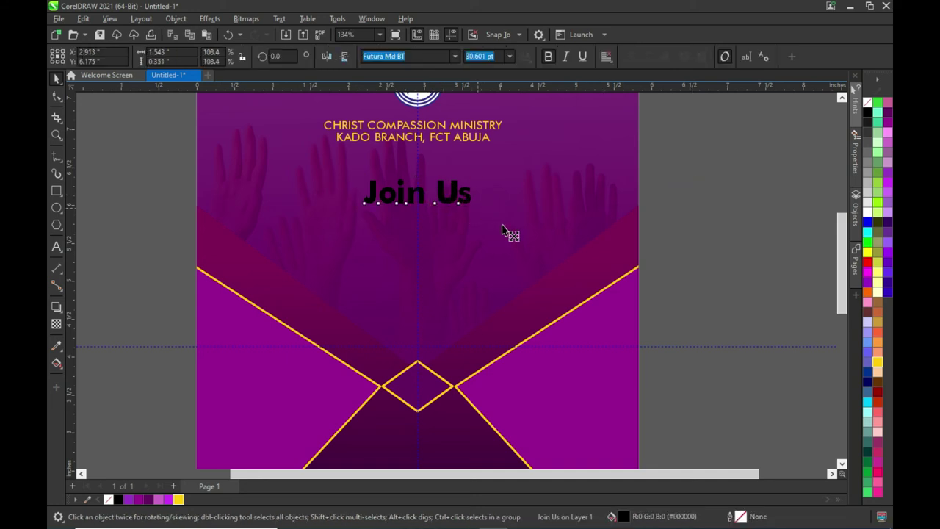
pyautogui.moveTo(522, 240); pyautogui.dragTo(524, 240)
pyautogui.click(709, 216)
pyautogui.scroll(-2, 400, 161)
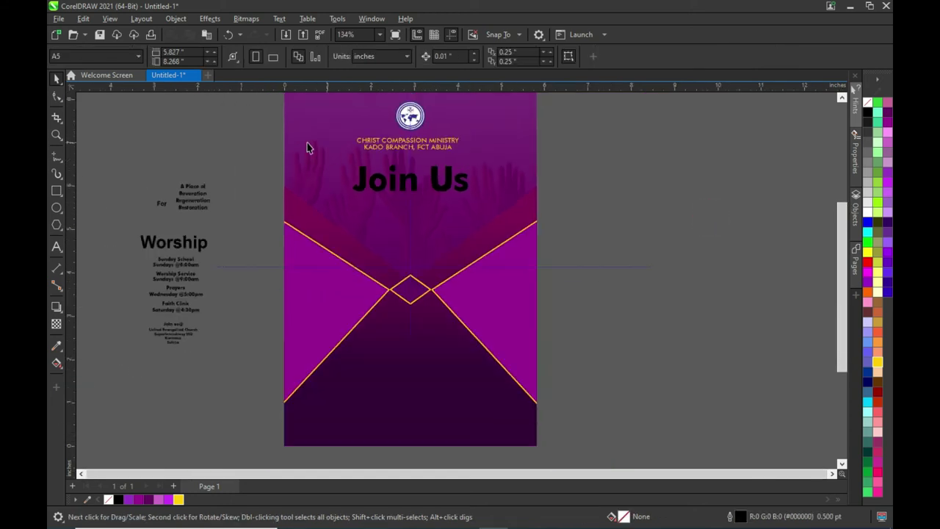
pyautogui.click(161, 203)
# - Place the word For on the flyer just below Join Us
pyautogui.moveTo(366, 220)
pyautogui.mouseDown()
pyautogui.moveTo(413, 200)
pyautogui.moveTo(446, 237)
pyautogui.mouseUp()
pyautogui.scroll(3, 420, 201)
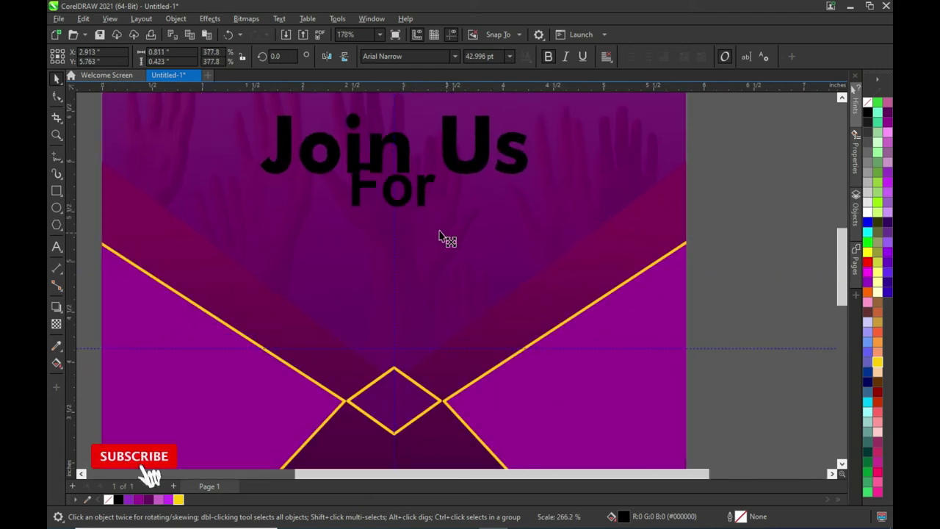
pyautogui.moveTo(408, 191); pyautogui.dragTo(408, 215)
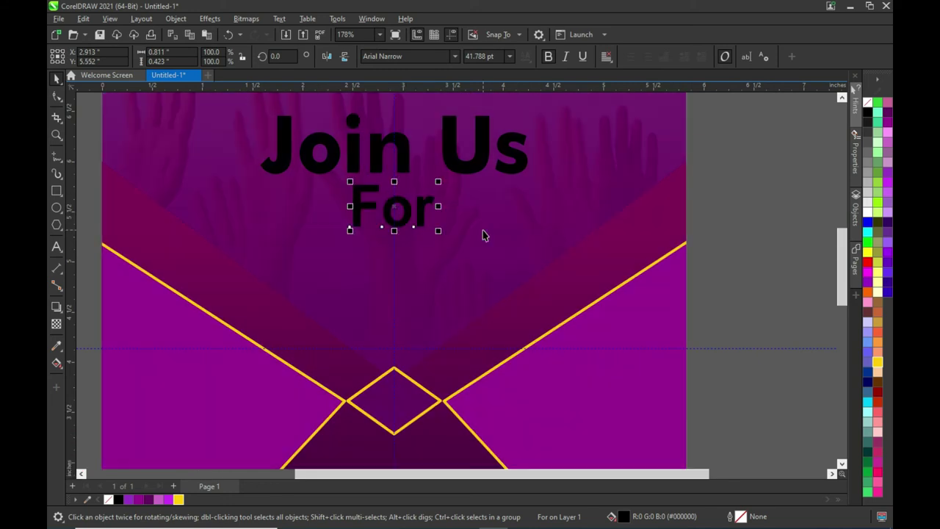
pyautogui.keyDown('shift'); pyautogui.click(482, 230); pyautogui.keyUp('shift')
pyautogui.click(715, 216)
pyautogui.scroll(-2, 385, 177)
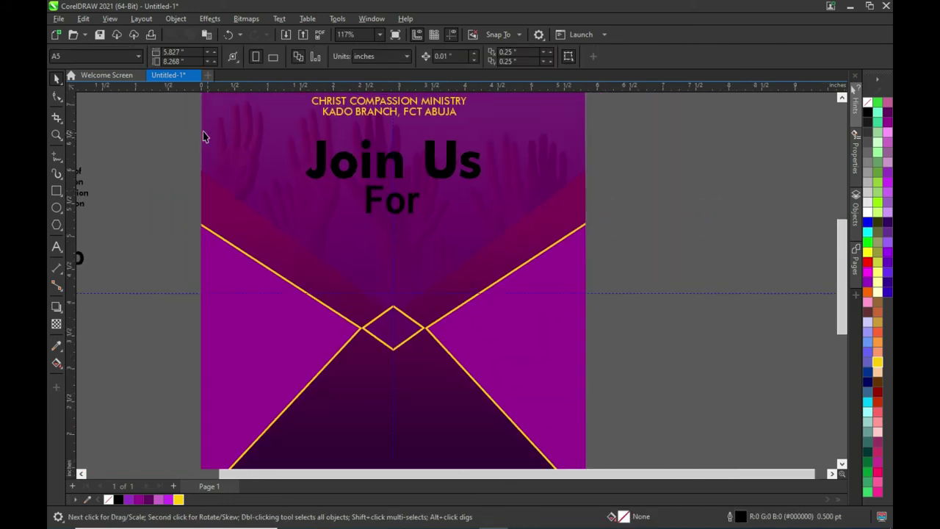
# - Colour both Join Us and For white
pyautogui.moveTo(177, 117); pyautogui.dragTo(547, 251)
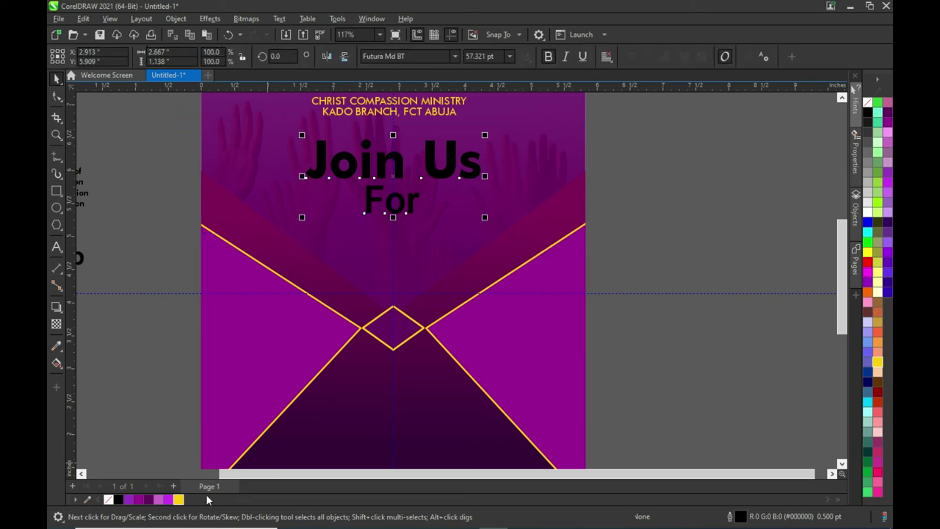
pyautogui.click(868, 210)
pyautogui.click(677, 221)
pyautogui.scroll(-1, 687, 214)
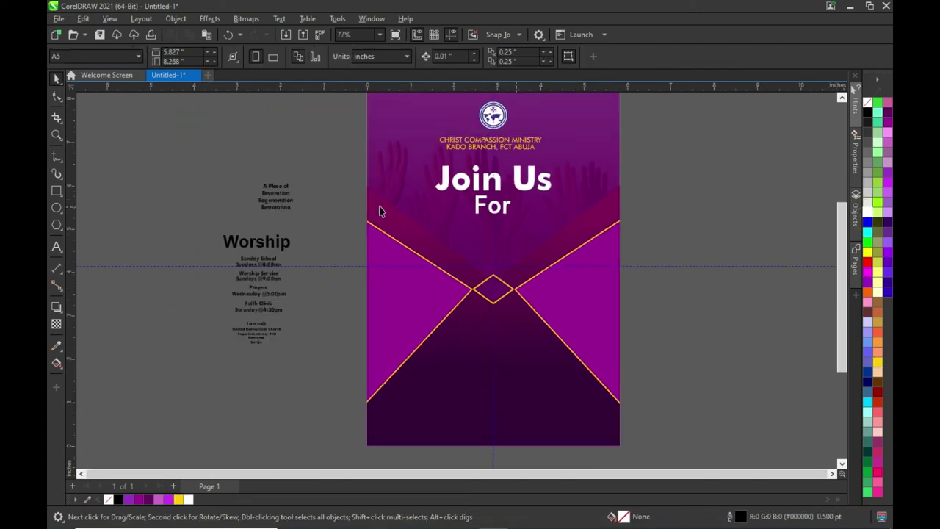
# - Move Worship onto the flyer below For and make it white
pyautogui.click(292, 235)
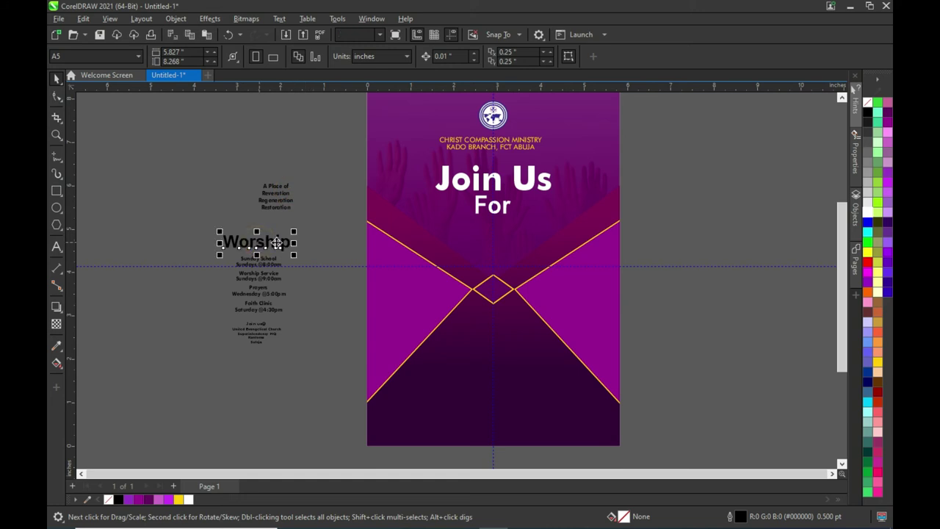
pyautogui.moveTo(292, 235); pyautogui.dragTo(292, 240)
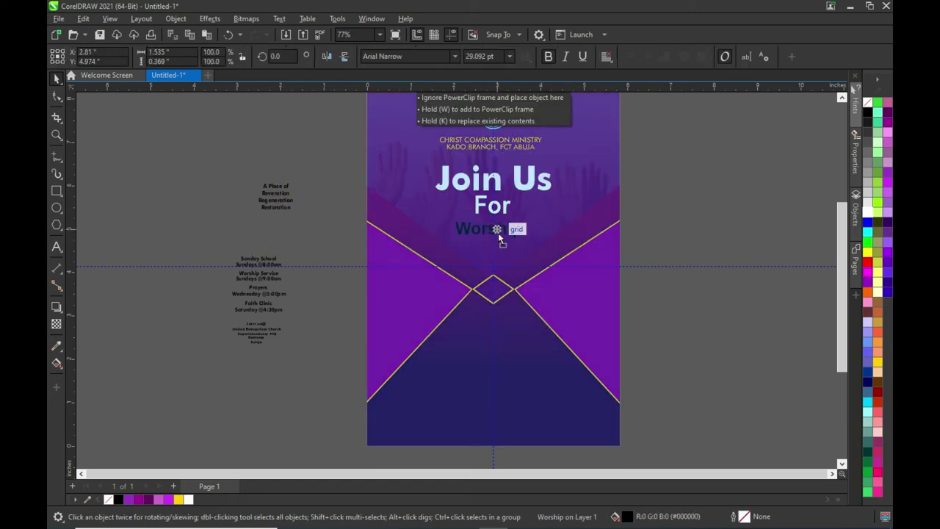
pyautogui.moveTo(537, 226); pyautogui.dragTo(498, 233)
pyautogui.click(188, 499)
pyautogui.scroll(1, 651, 288)
pyautogui.scroll(2, 496, 294)
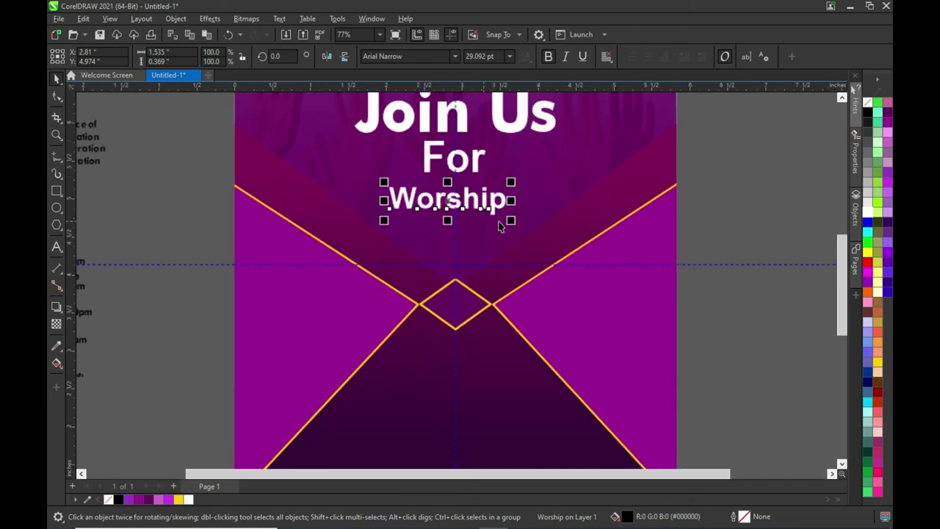
# - Enlarge Worship to about 57 pt and centre it horizontally on the page
pyautogui.click(511, 224)
pyautogui.moveTo(512, 224); pyautogui.dragTo(575, 287)
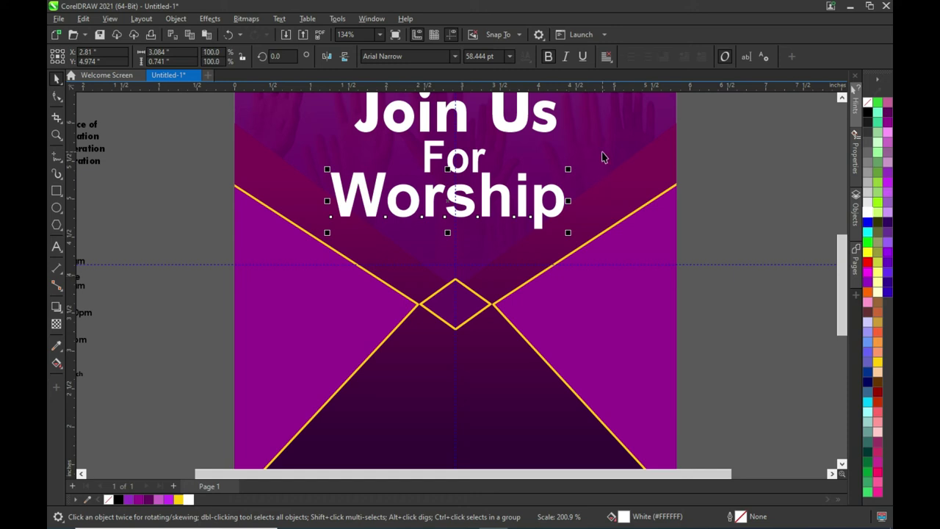
pyautogui.keyDown('shift'); pyautogui.click(604, 154); pyautogui.keyUp('shift')
pyautogui.press('c')
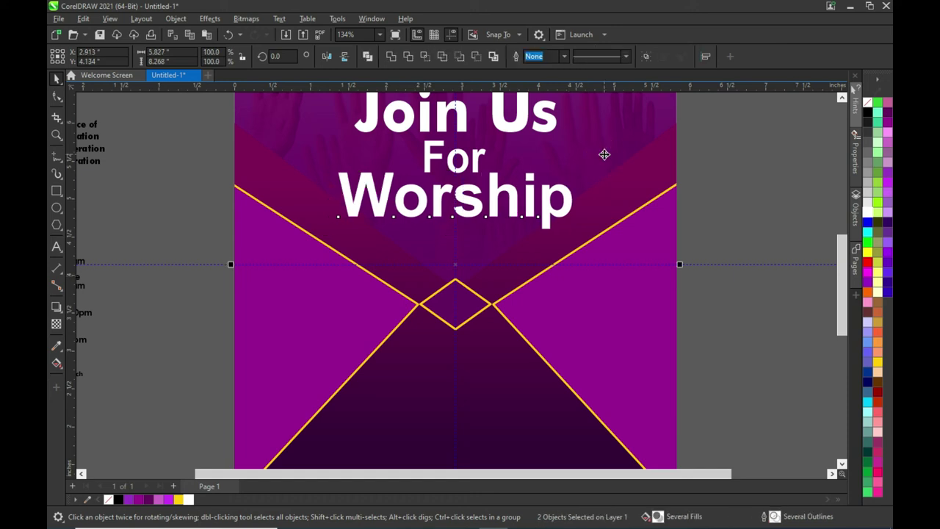
pyautogui.click(783, 241)
pyautogui.click(520, 208)
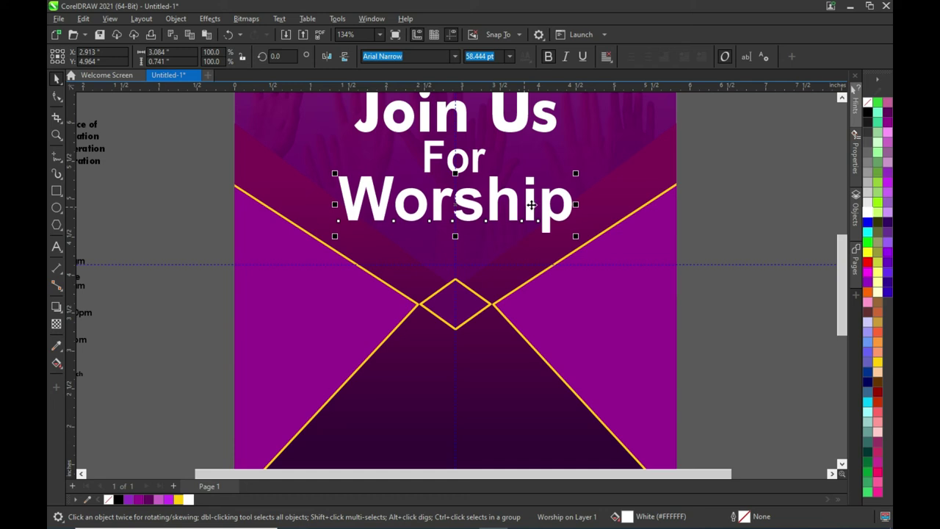
pyautogui.click(719, 205)
pyautogui.hotkey('shift', 'F4')
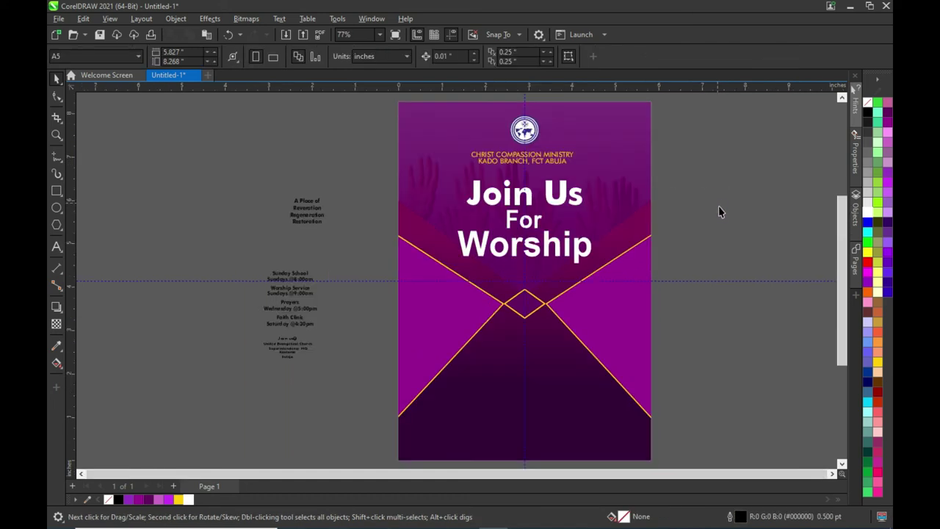
# - Enlarge the A Place of tagline block and tighten the spacing of its four lines
pyautogui.click(840, 474)
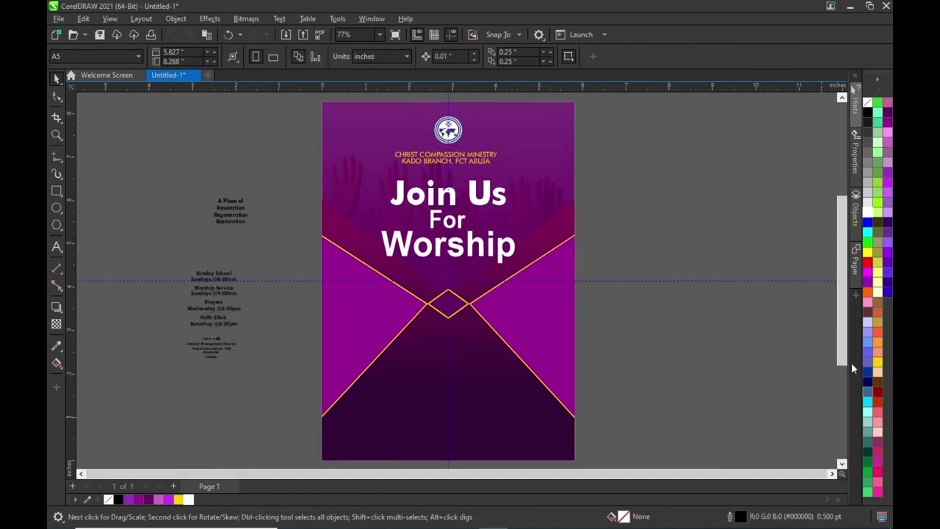
pyautogui.click(233, 213)
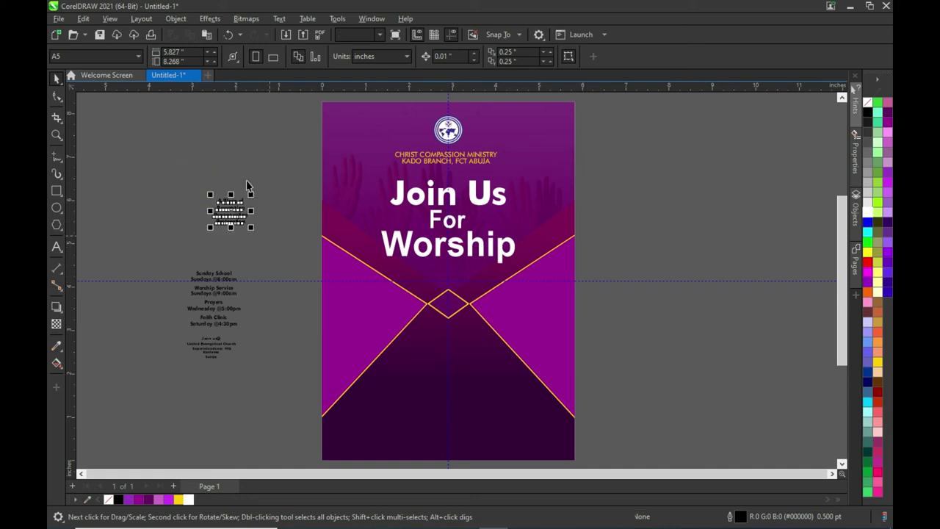
pyautogui.moveTo(250, 192); pyautogui.dragTo(291, 145)
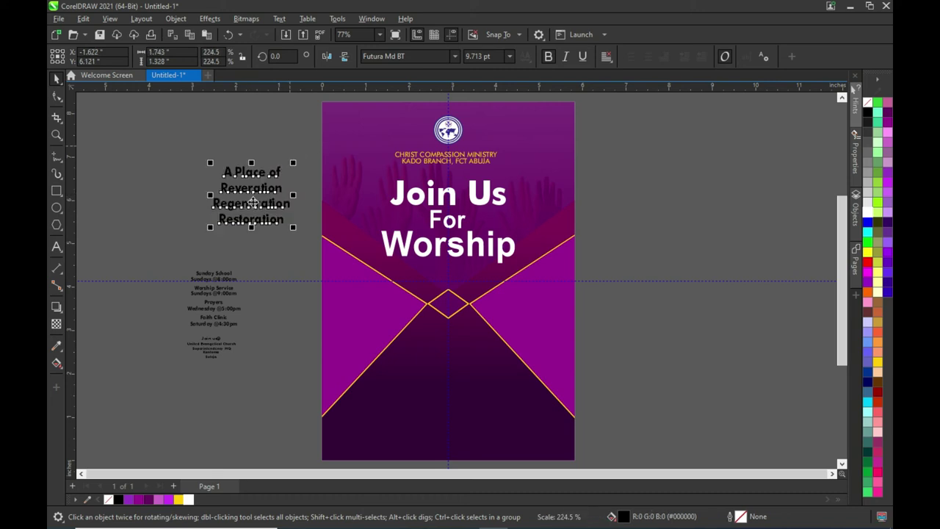
pyautogui.click(242, 173)
pyautogui.moveTo(242, 173); pyautogui.dragTo(239, 197)
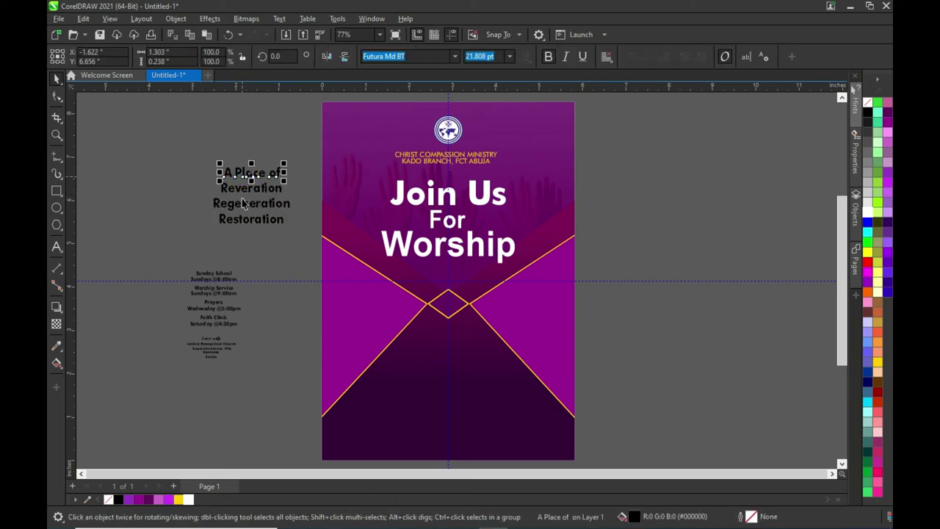
pyautogui.click(243, 205)
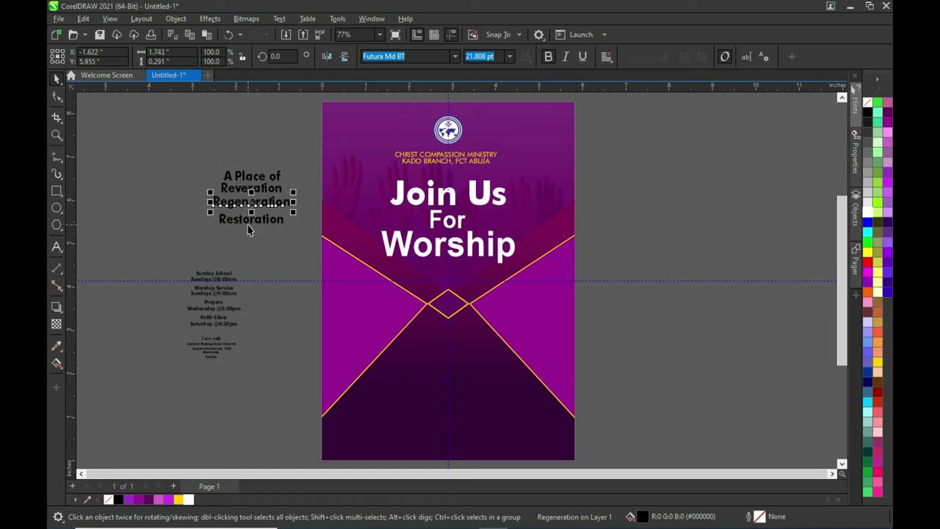
pyautogui.press('Up')
pyautogui.click(246, 220)
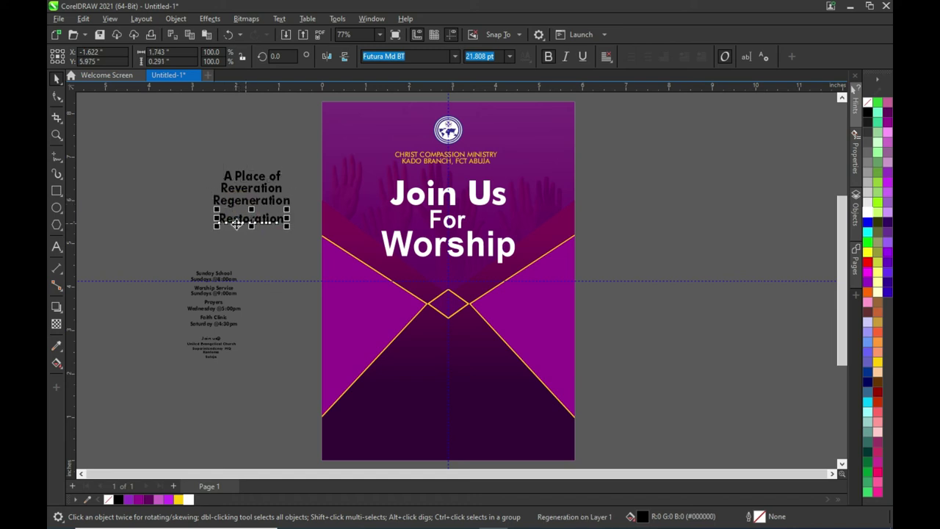
pyautogui.press('Up')
pyautogui.press('Up')
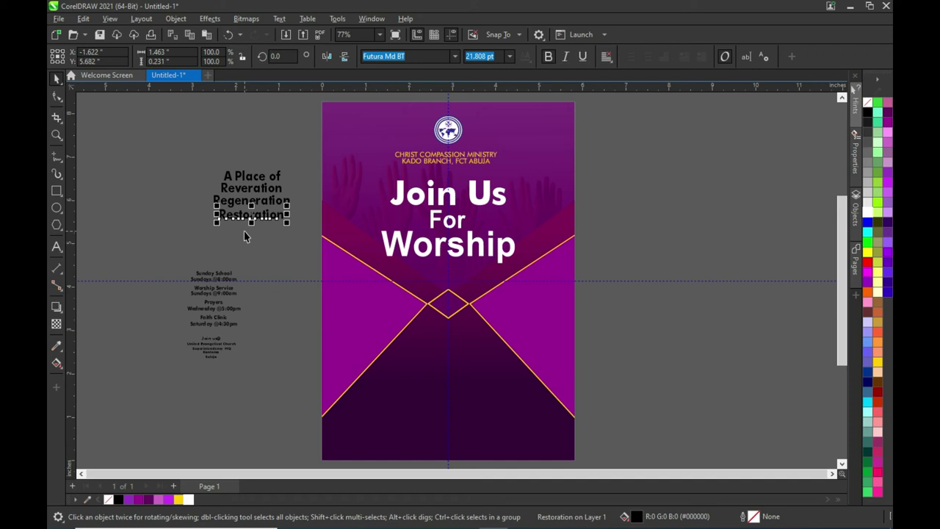
# - Make the tagline white and place it on the flyer's right side
pyautogui.moveTo(194, 151); pyautogui.dragTo(315, 248)
pyautogui.click(189, 500)
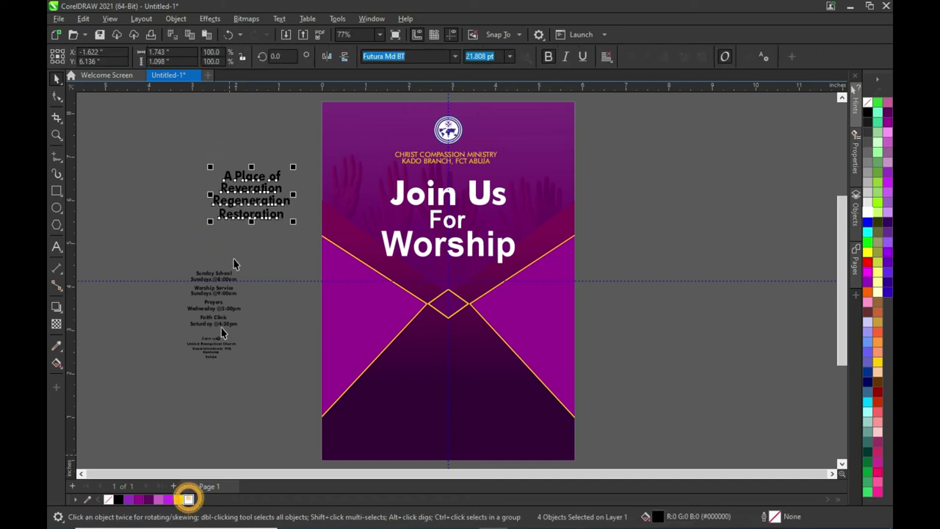
pyautogui.moveTo(248, 188)
pyautogui.mouseDown()
pyautogui.moveTo(536, 341)
pyautogui.moveTo(527, 308)
pyautogui.mouseUp()
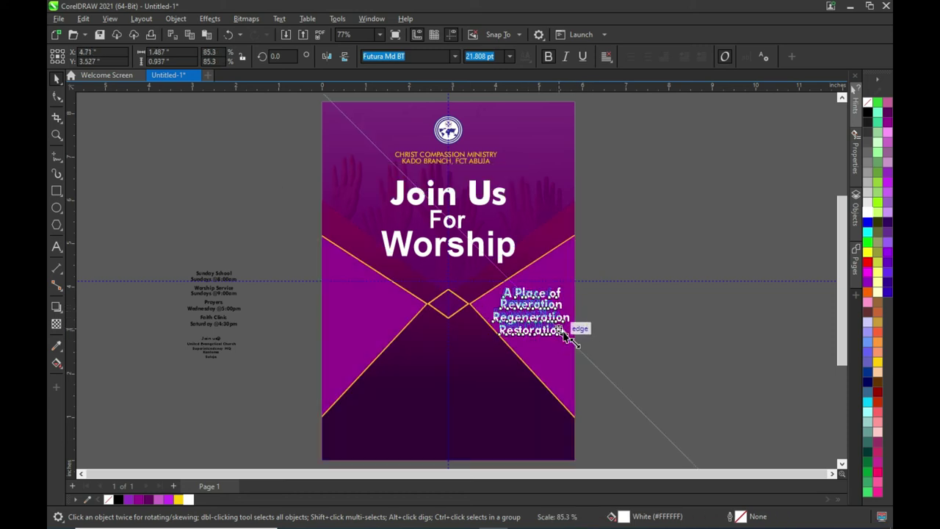
pyautogui.moveTo(573, 341); pyautogui.dragTo(563, 332)
# - Set the tagline in Futura Md BT and enlarge it slightly to about 19.8 pt
pyautogui.click(455, 55)
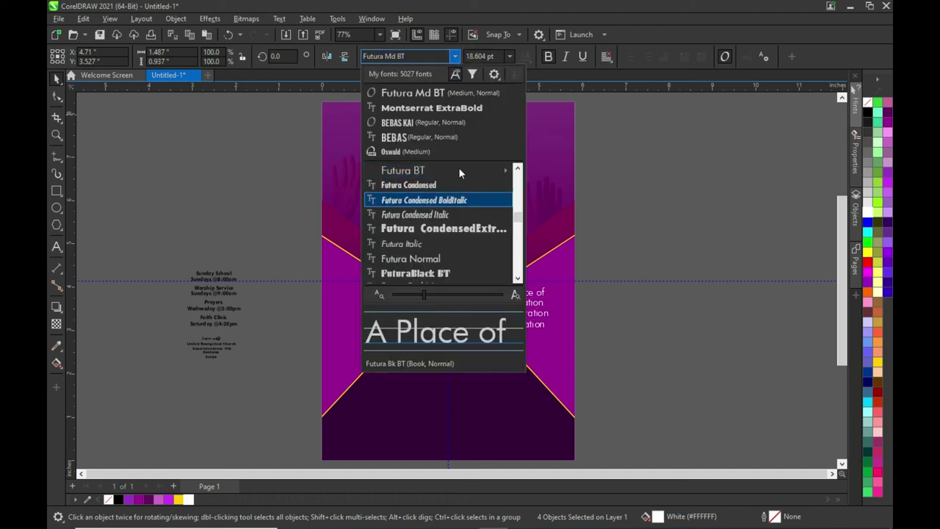
pyautogui.moveTo(434, 169)
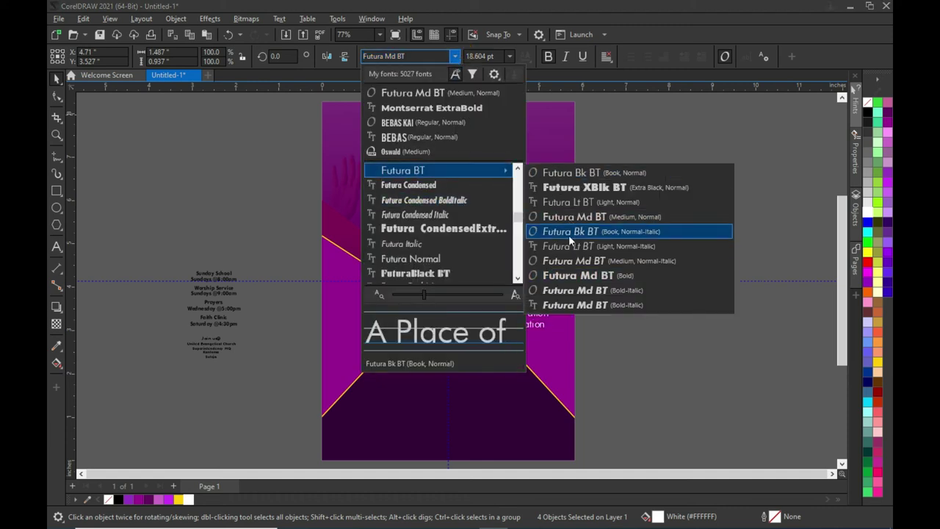
pyautogui.click(567, 218)
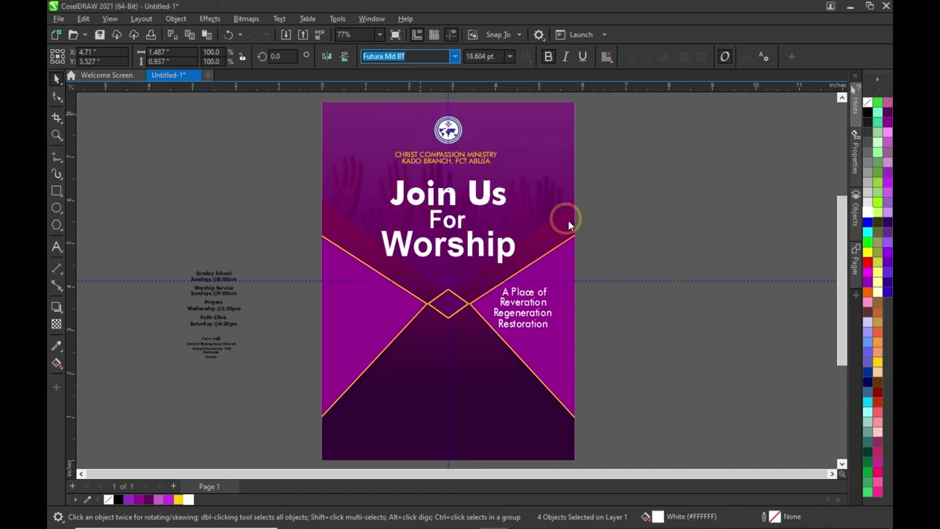
pyautogui.moveTo(556, 336); pyautogui.dragTo(590, 342)
pyautogui.click(625, 340)
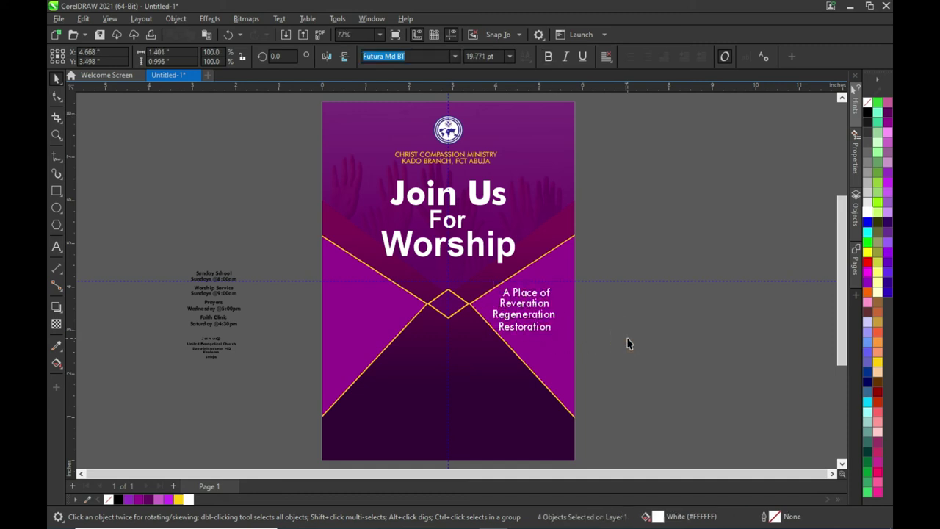
pyautogui.moveTo(593, 261); pyautogui.dragTo(462, 348)
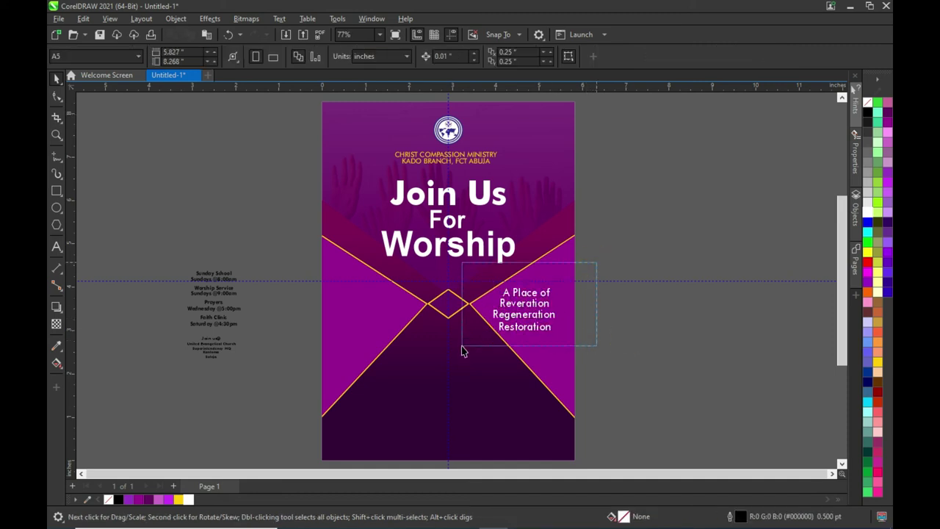
# - Enlarge the service-times text beside the page and set it in Futura Md BT
pyautogui.click(653, 346)
pyautogui.moveTo(165, 247); pyautogui.dragTo(266, 332)
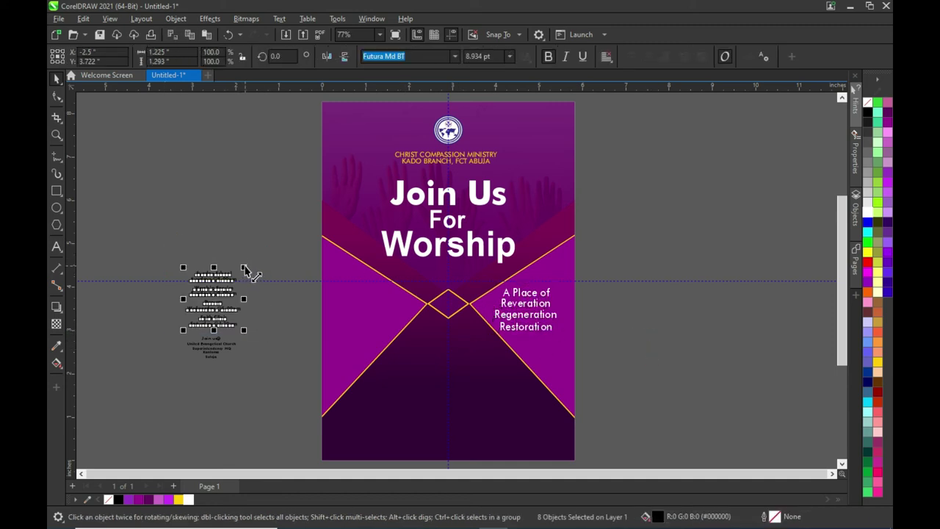
pyautogui.click(218, 294)
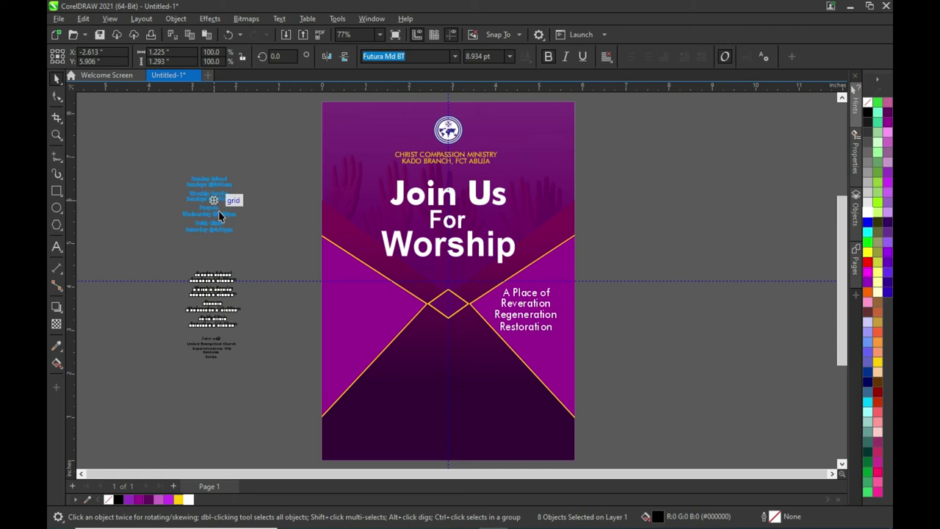
pyautogui.moveTo(218, 207); pyautogui.dragTo(218, 199)
pyautogui.moveTo(247, 244); pyautogui.dragTo(270, 270)
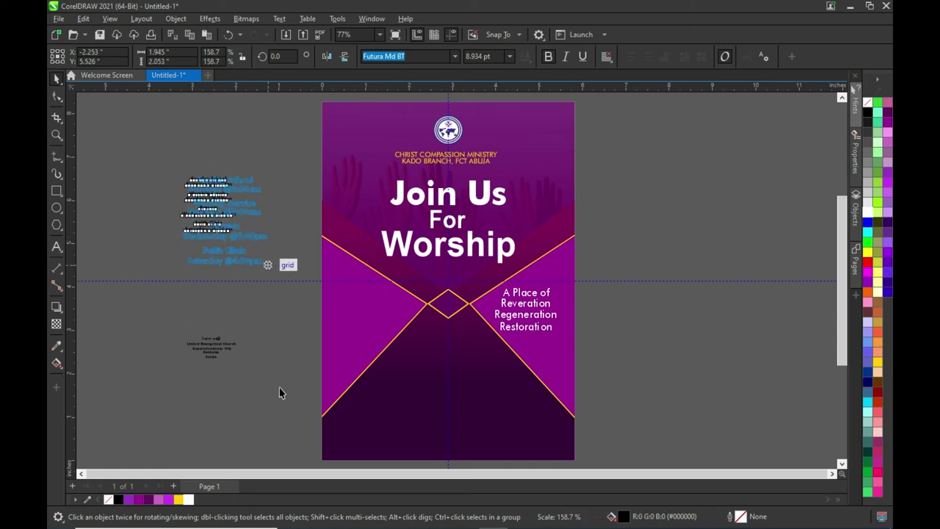
pyautogui.click(454, 55)
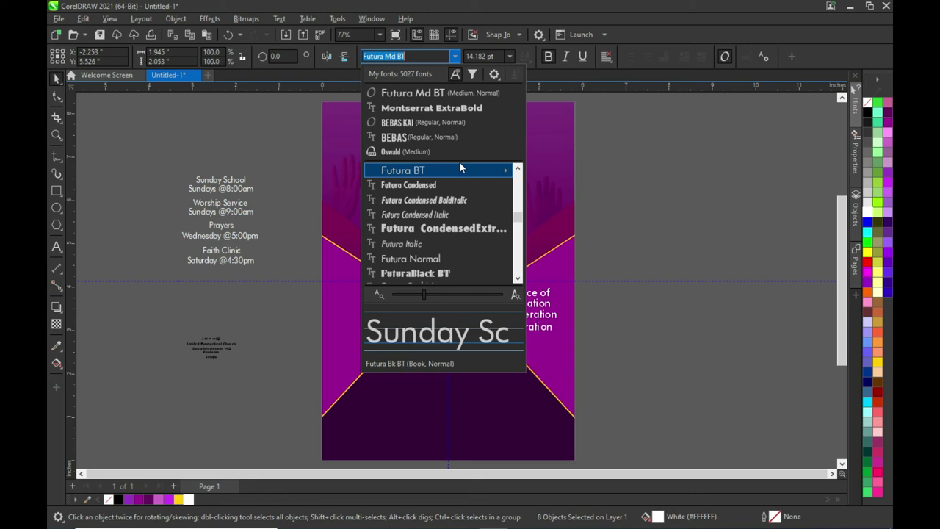
pyautogui.click(437, 93)
# - Move the service times onto the flyer's left purple panel, sized to about 10.5 pt
pyautogui.moveTo(157, 150)
pyautogui.mouseDown()
pyautogui.moveTo(302, 295)
pyautogui.moveTo(302, 285)
pyautogui.mouseUp()
pyautogui.click(263, 317)
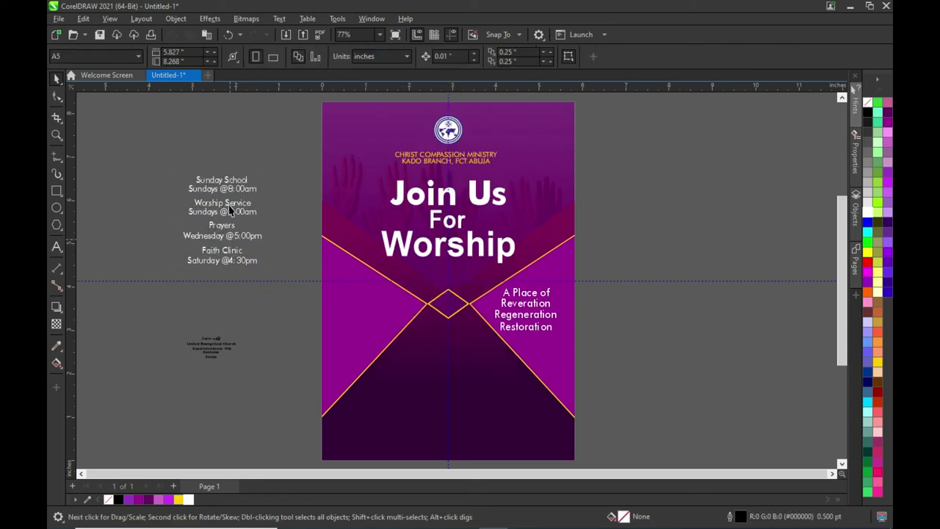
pyautogui.moveTo(151, 163); pyautogui.dragTo(304, 299)
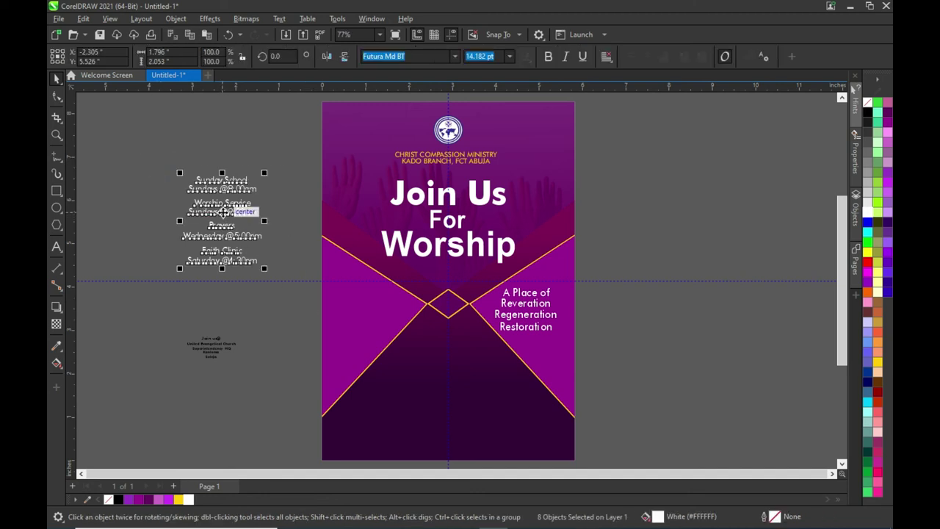
pyautogui.click(150, 233)
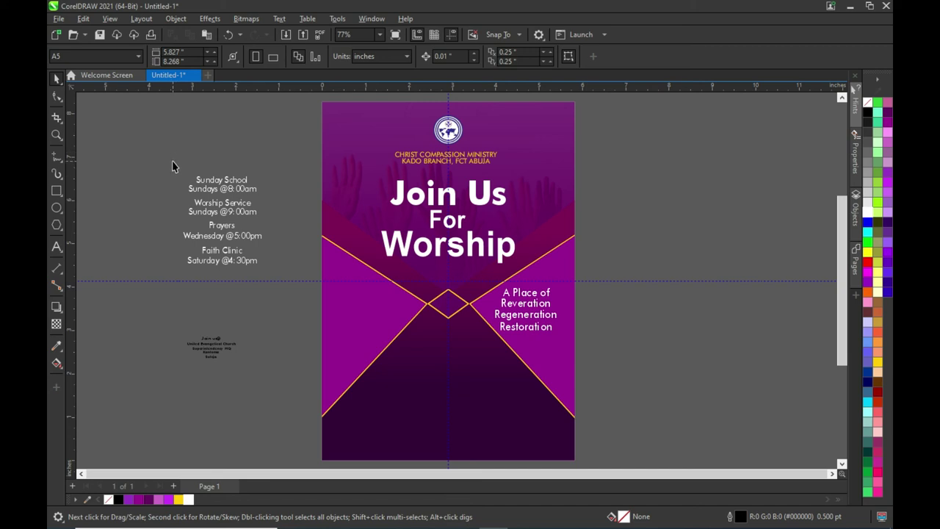
pyautogui.moveTo(171, 159); pyautogui.dragTo(281, 278)
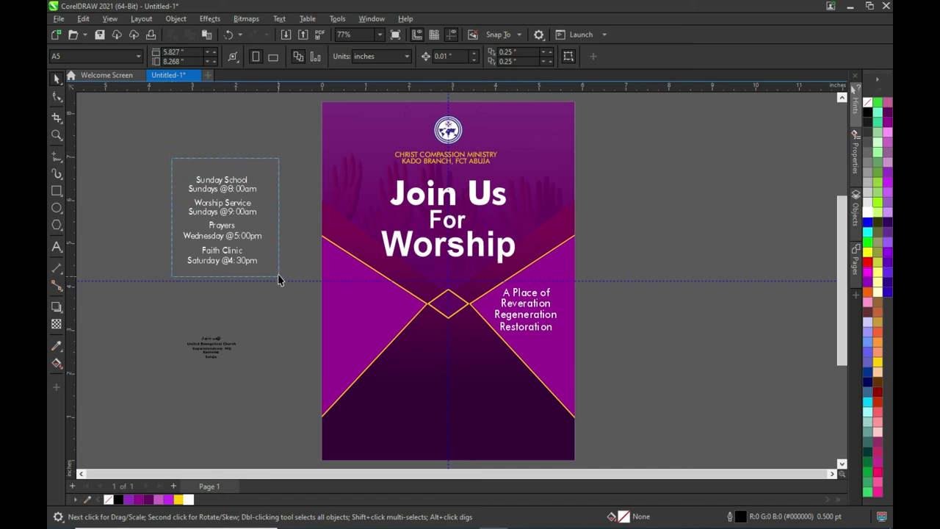
pyautogui.moveTo(230, 221); pyautogui.dragTo(362, 322)
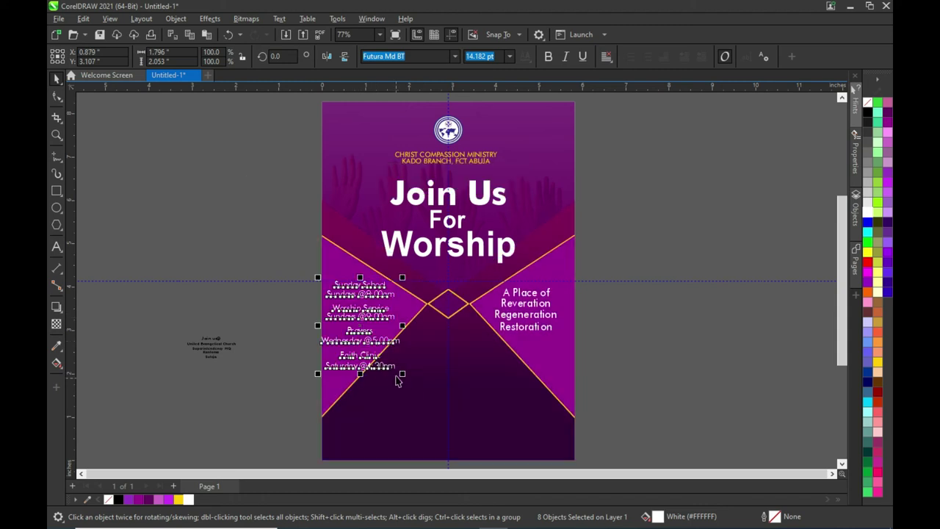
pyautogui.moveTo(402, 375); pyautogui.dragTo(378, 346)
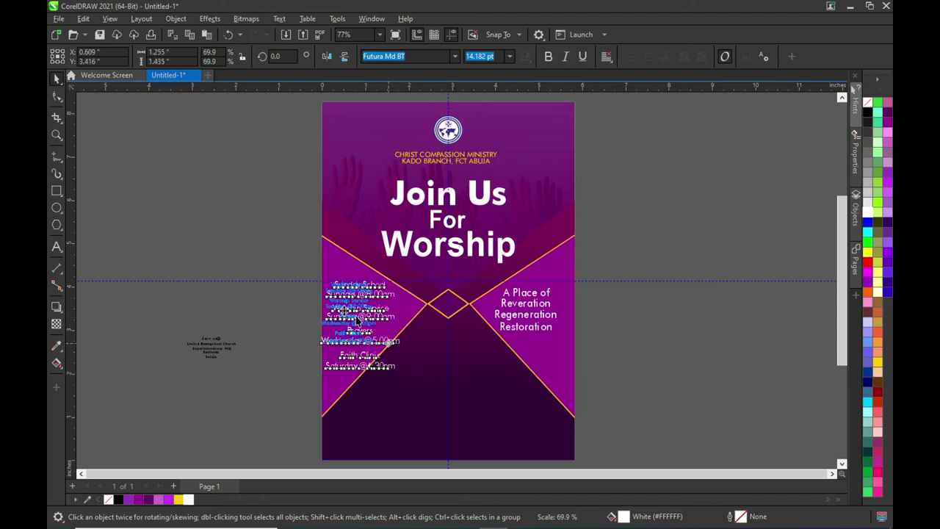
pyautogui.moveTo(348, 310); pyautogui.dragTo(350, 317)
pyautogui.scroll(2, 352, 316)
pyautogui.scroll(2, 353, 316)
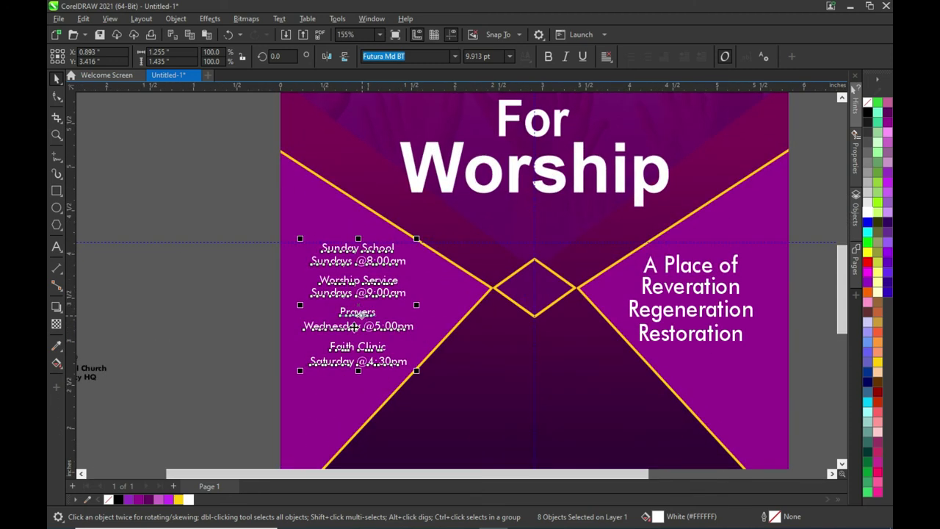
pyautogui.moveTo(417, 238); pyautogui.dragTo(423, 232)
pyautogui.moveTo(300, 233); pyautogui.dragTo(294, 222)
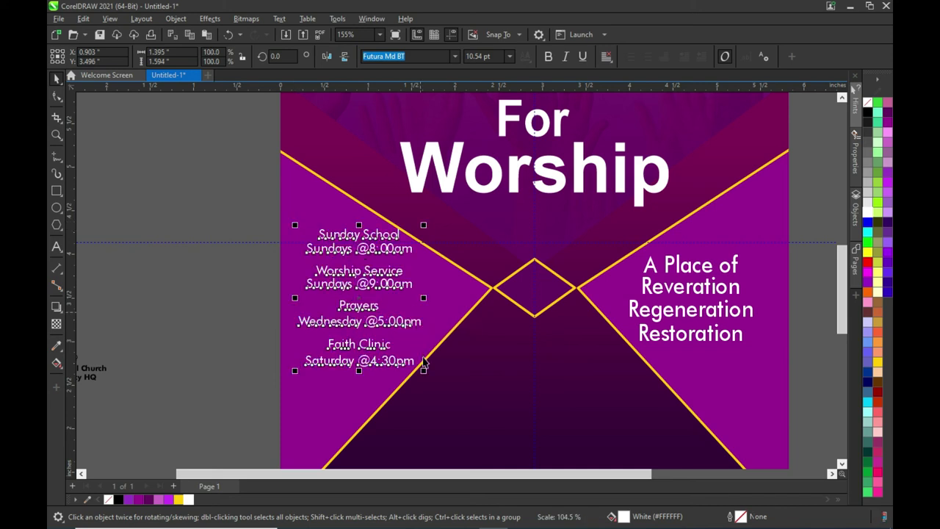
pyautogui.click(216, 342)
# - Enlarge the Join us@ address block beside the page
pyautogui.scroll(-2, 220, 339)
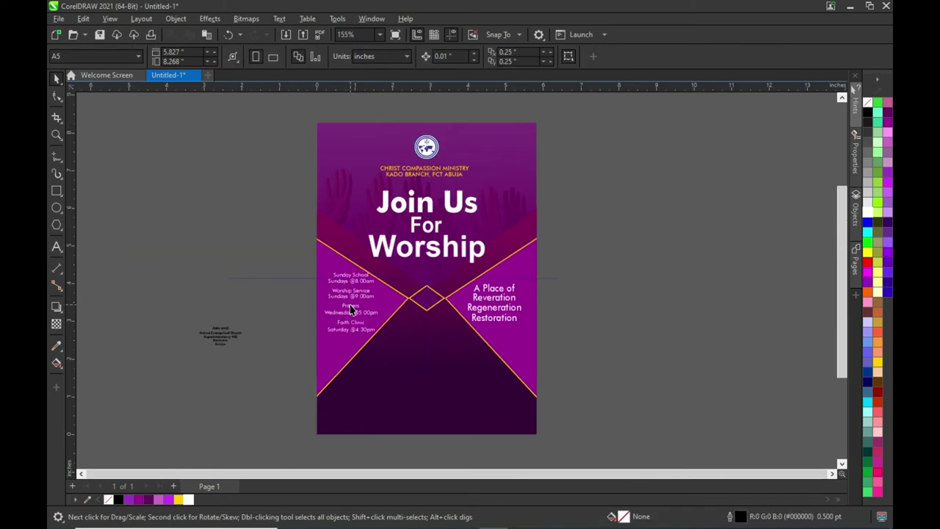
pyautogui.moveTo(169, 316)
pyautogui.mouseDown()
pyautogui.moveTo(247, 356)
pyautogui.moveTo(279, 387)
pyautogui.mouseUp()
pyautogui.moveTo(178, 327)
pyautogui.mouseDown()
pyautogui.moveTo(252, 357)
pyautogui.moveTo(258, 369)
pyautogui.mouseUp()
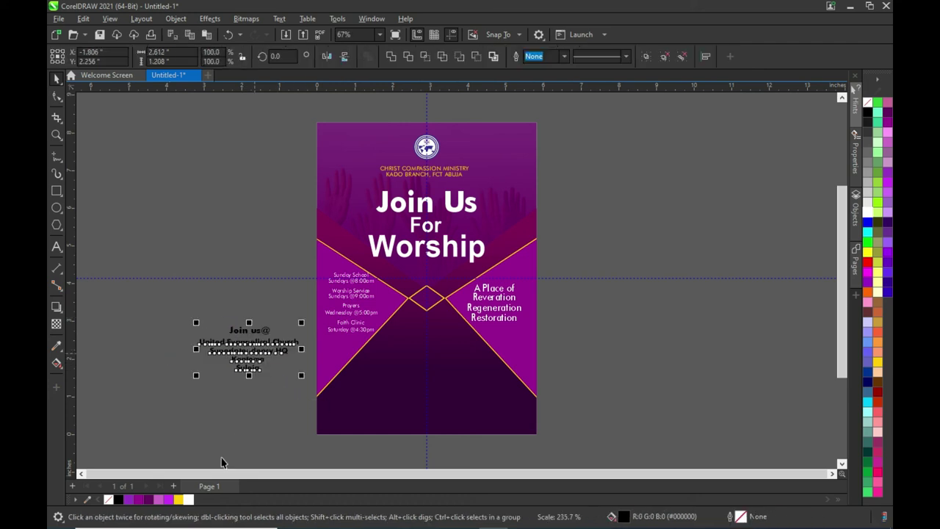
# - Make the Join us@ address block white and move it into the flyer's lower section
pyautogui.click(188, 499)
pyautogui.click(190, 430)
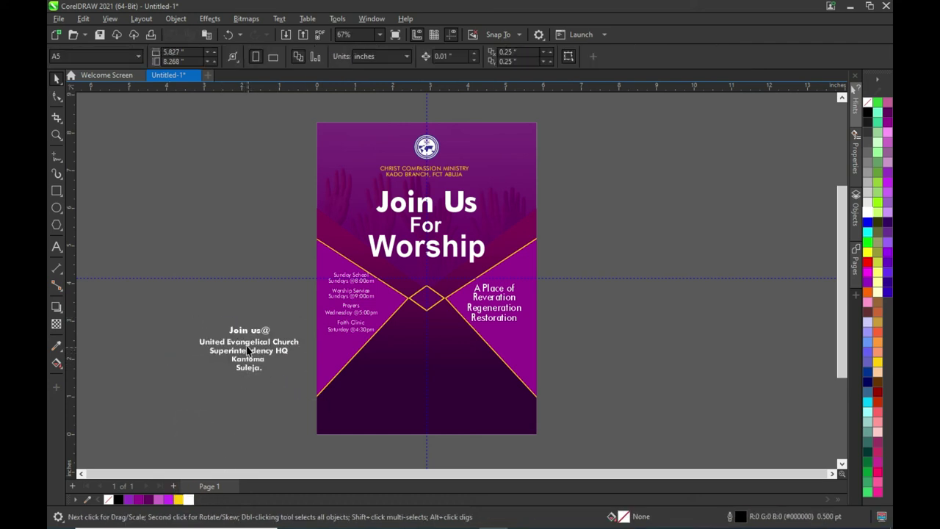
pyautogui.moveTo(183, 311); pyautogui.dragTo(321, 389)
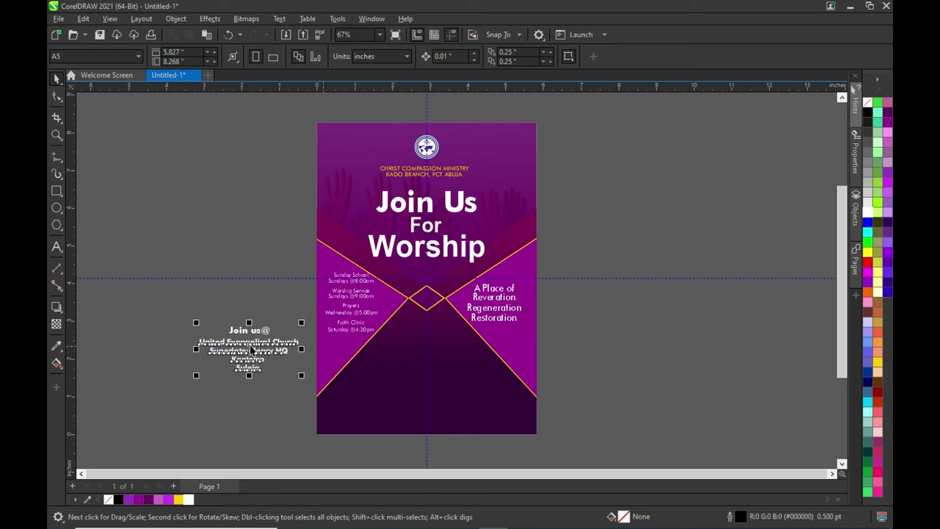
pyautogui.moveTo(250, 345); pyautogui.dragTo(426, 381)
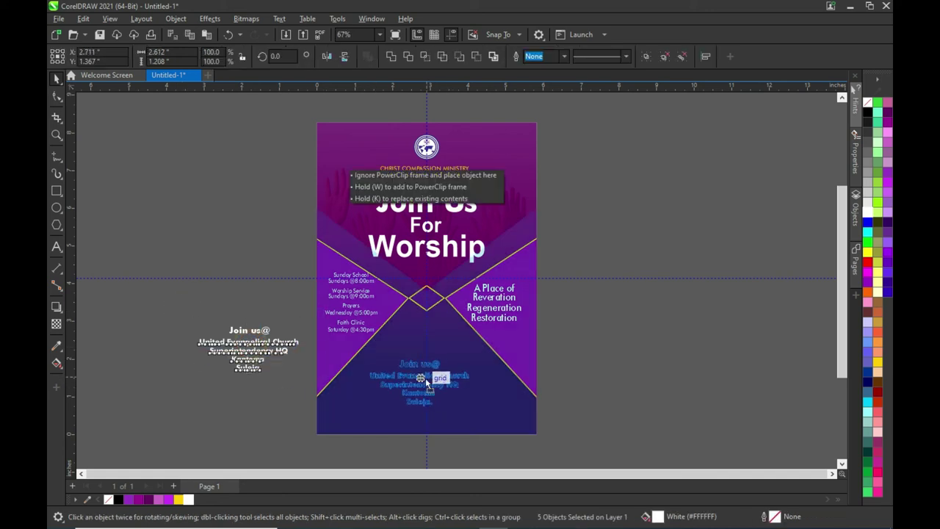
pyautogui.moveTo(427, 381); pyautogui.dragTo(427, 382)
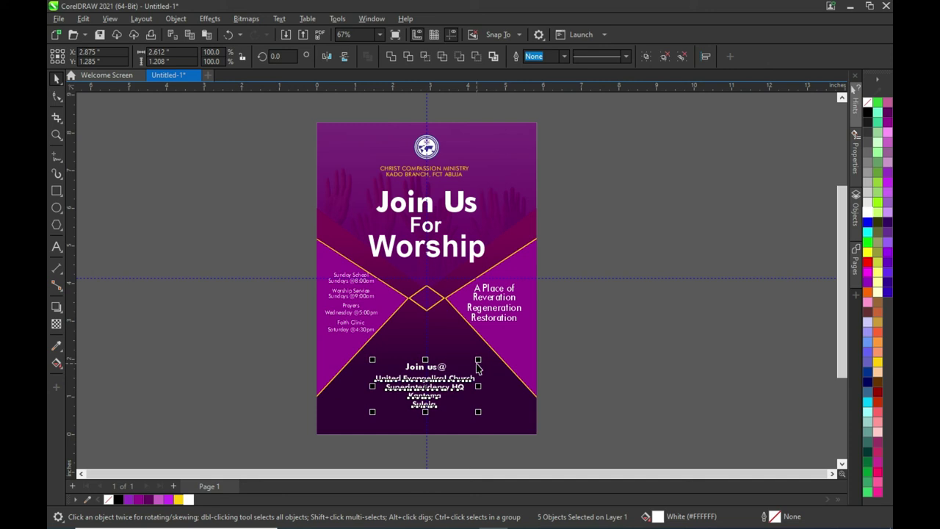
# - Centre the address block against the background in the lower dark panel
pyautogui.click(350, 425)
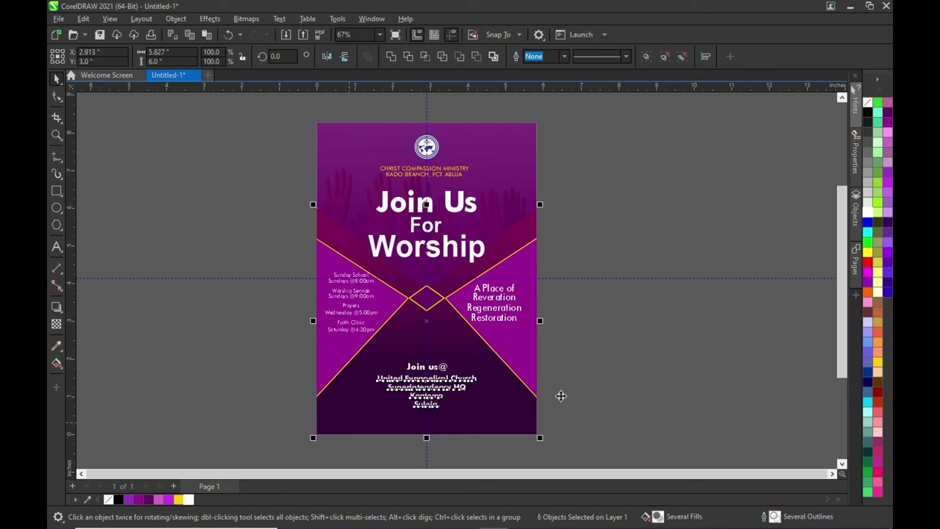
pyautogui.click(631, 383)
pyautogui.scroll(-2, 616, 342)
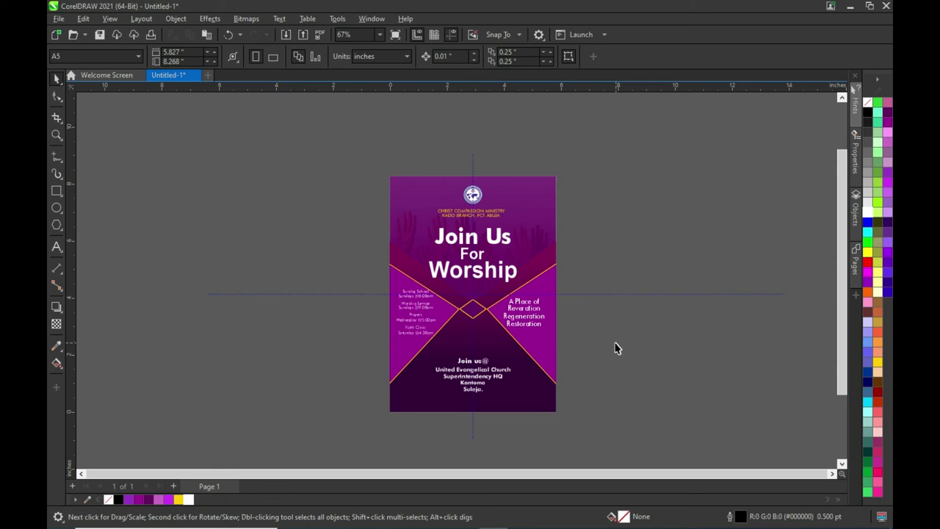
pyautogui.scroll(1, 635, 334)
pyautogui.click(630, 254)
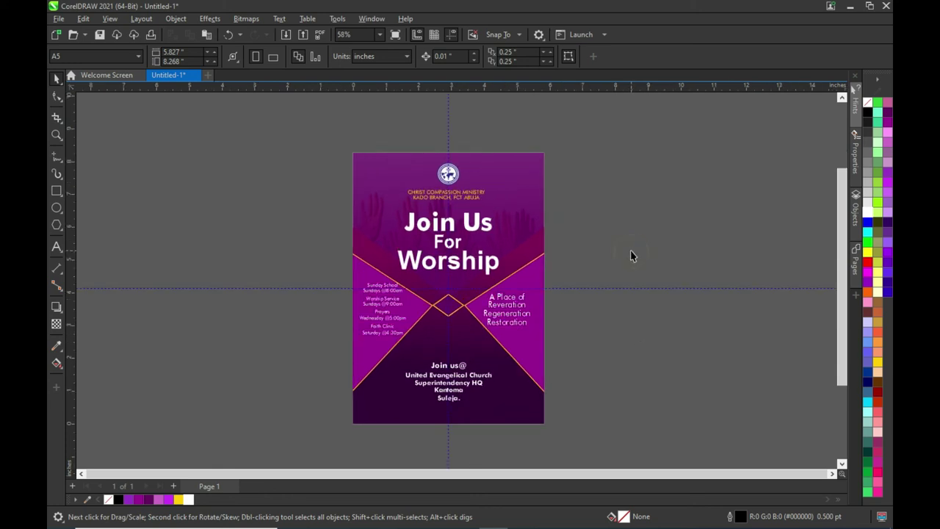
pyautogui.scroll(1, 480, 269)
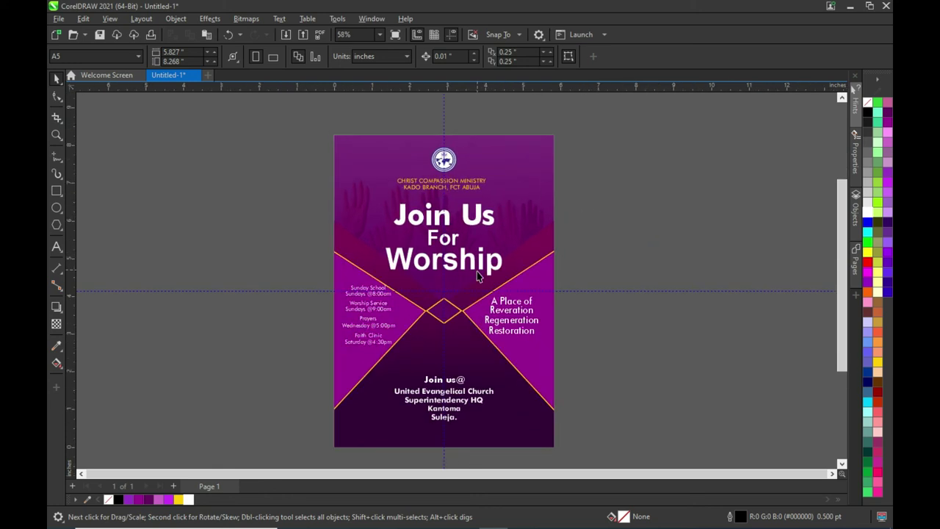
pyautogui.scroll(1, 476, 311)
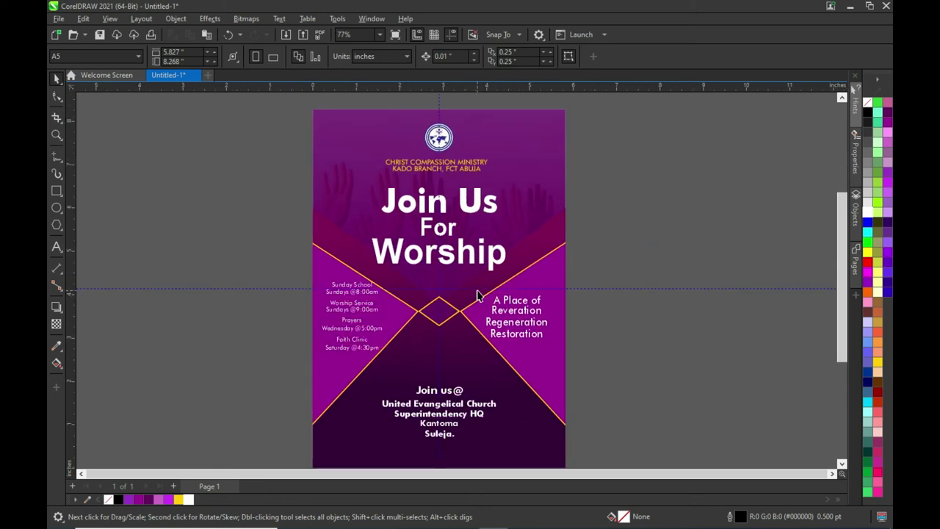
pyautogui.scroll(-3, 476, 295)
pyautogui.scroll(6, 485, 323)
pyautogui.scroll(-8, 470, 360)
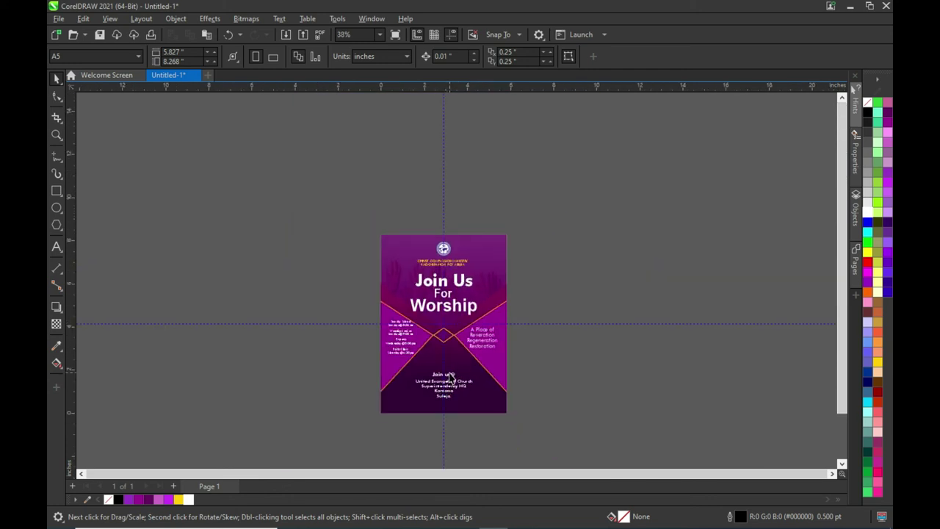
pyautogui.scroll(2, 450, 378)
pyautogui.scroll(2, 440, 382)
pyautogui.scroll(2, 433, 385)
pyautogui.click(428, 387)
# - Retype the church line as 'Kado Christ Compassion Ministry FCT, A' and centre-align the address lines
pyautogui.doubleClick(441, 386)
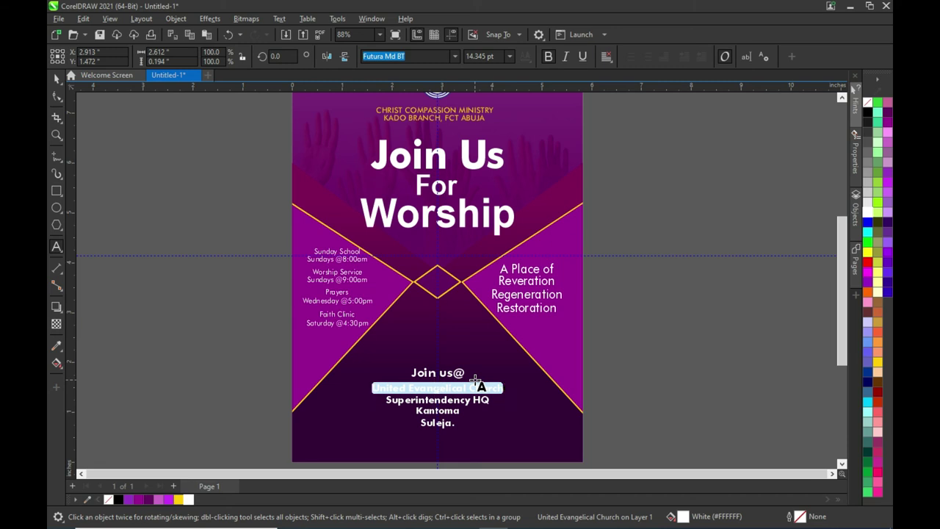
pyautogui.write('Kado  Christ Compassion Ministry FCT, Abuja')
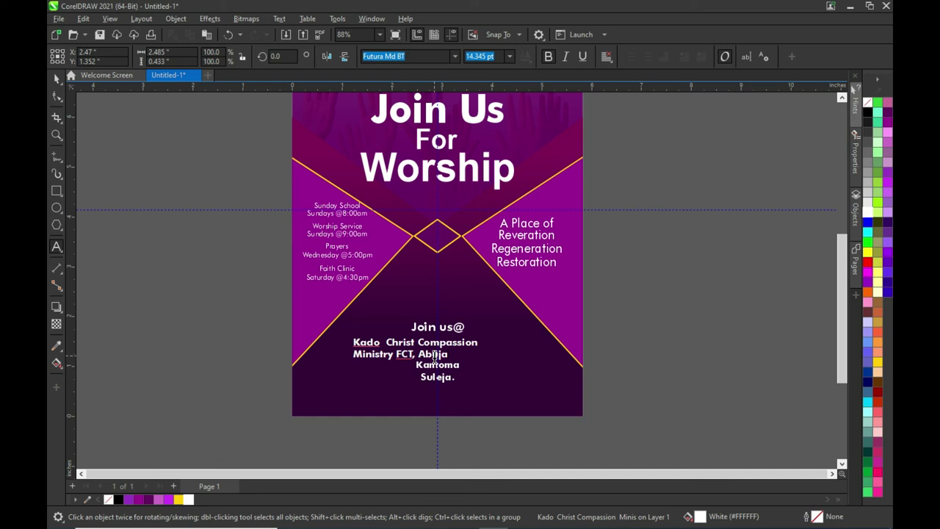
pyautogui.click(356, 343)
pyautogui.moveTo(226, 297); pyautogui.dragTo(539, 406)
pyautogui.press('c')
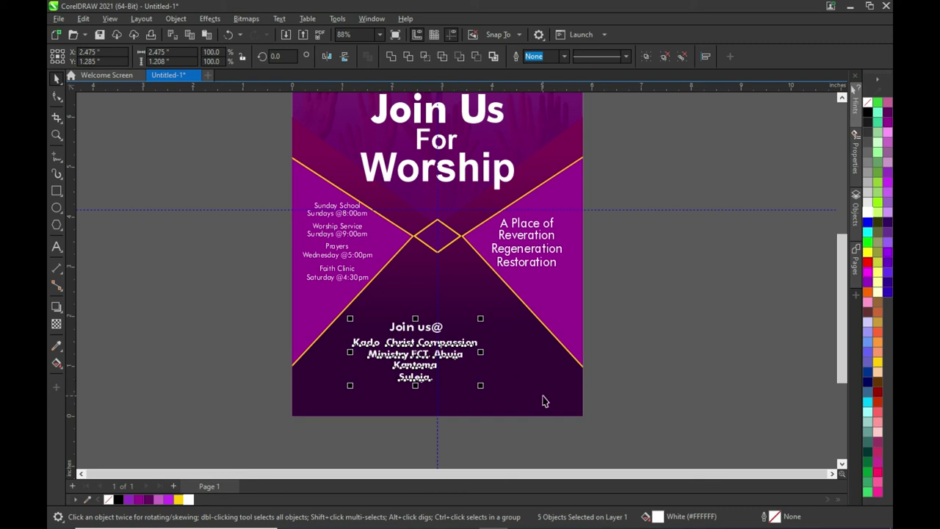
# - Centre the address block on the page and delete the Kantoma line
pyautogui.keyDown('shift'); pyautogui.click(544, 401); pyautogui.keyUp('shift')
pyautogui.press('c')
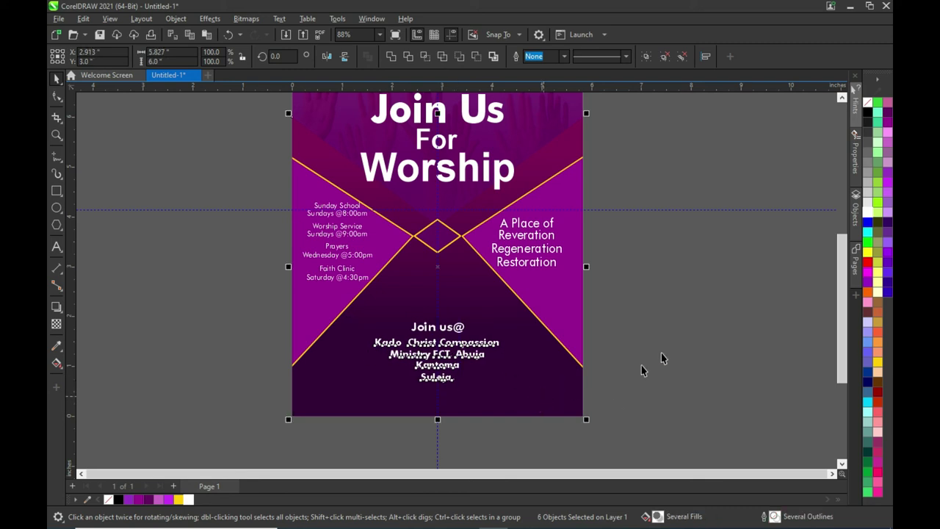
pyautogui.click(661, 357)
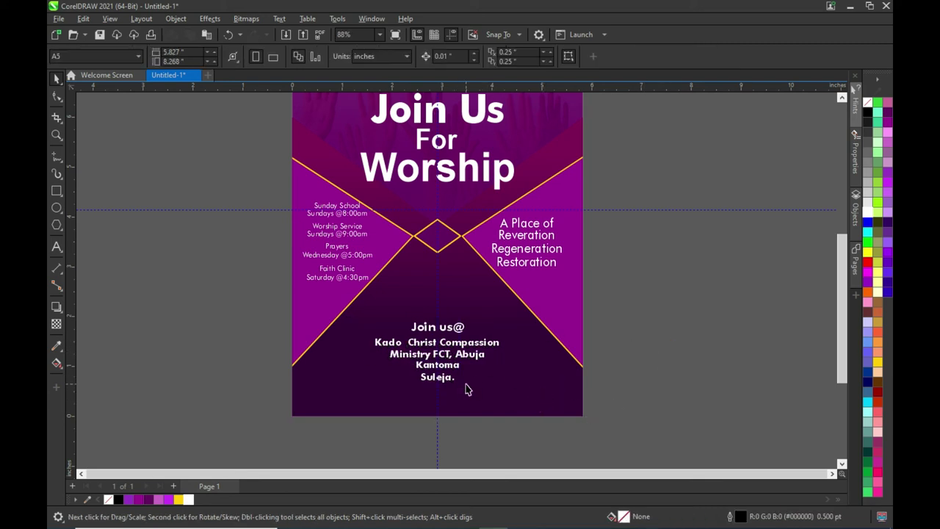
pyautogui.click(441, 363)
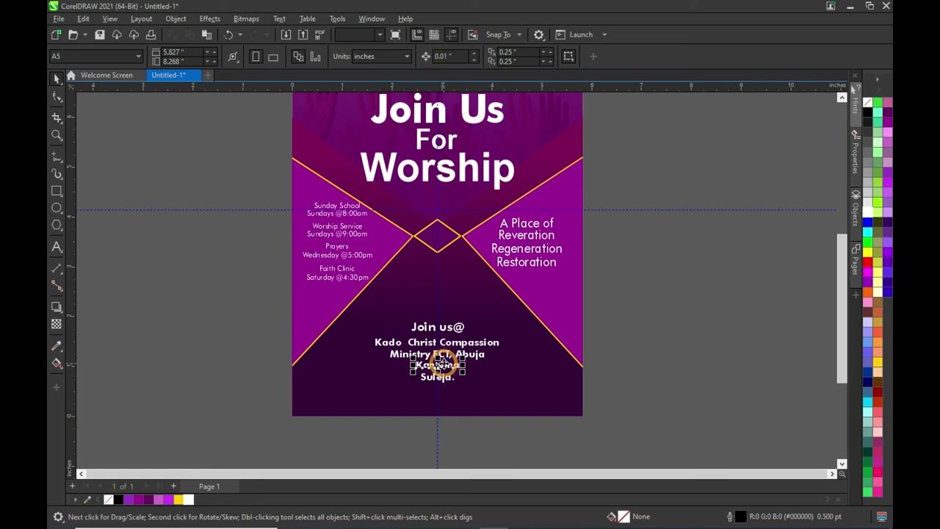
pyautogui.press('Delete')
# - Delete the Suleja. line, then move the three remaining address lines slightly down-left and enlarge them
pyautogui.click(439, 377)
pyautogui.press('Delete')
pyautogui.moveTo(257, 309); pyautogui.dragTo(564, 379)
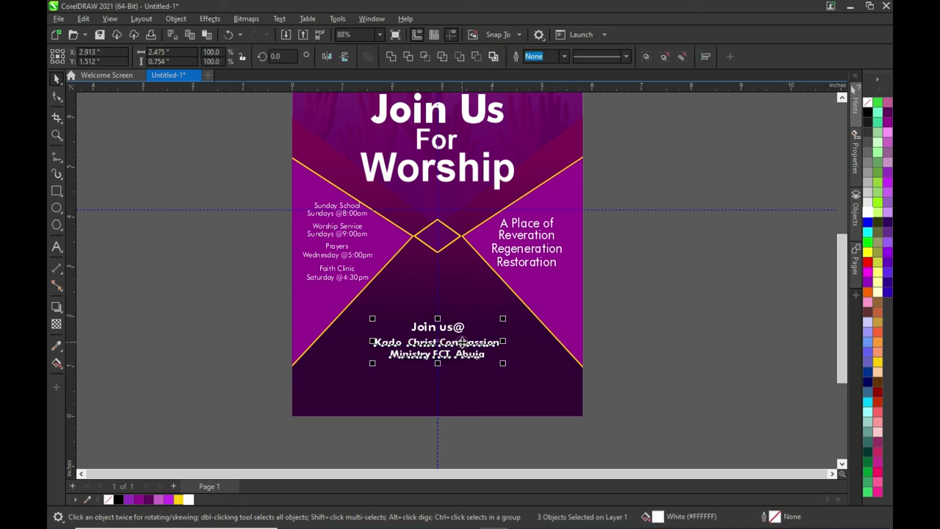
pyautogui.moveTo(463, 342); pyautogui.dragTo(456, 354)
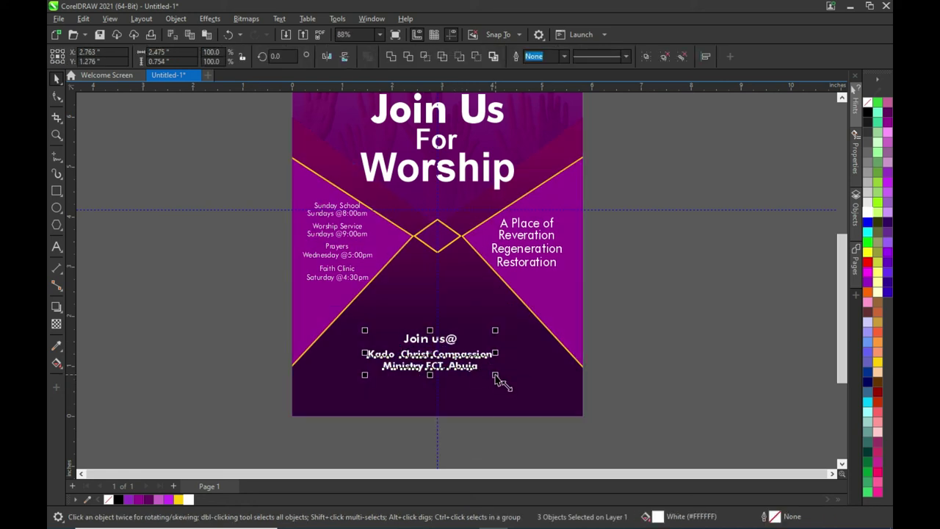
pyautogui.moveTo(496, 376); pyautogui.dragTo(504, 379)
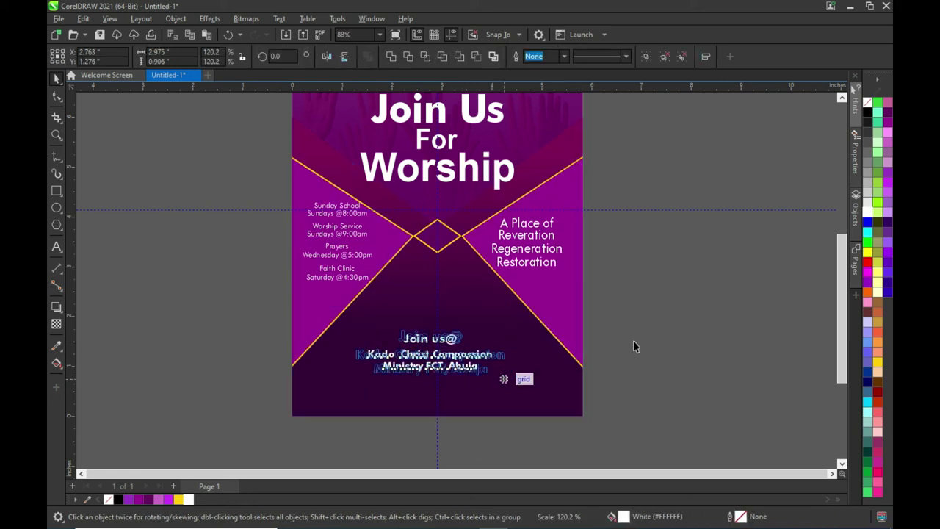
pyautogui.click(635, 344)
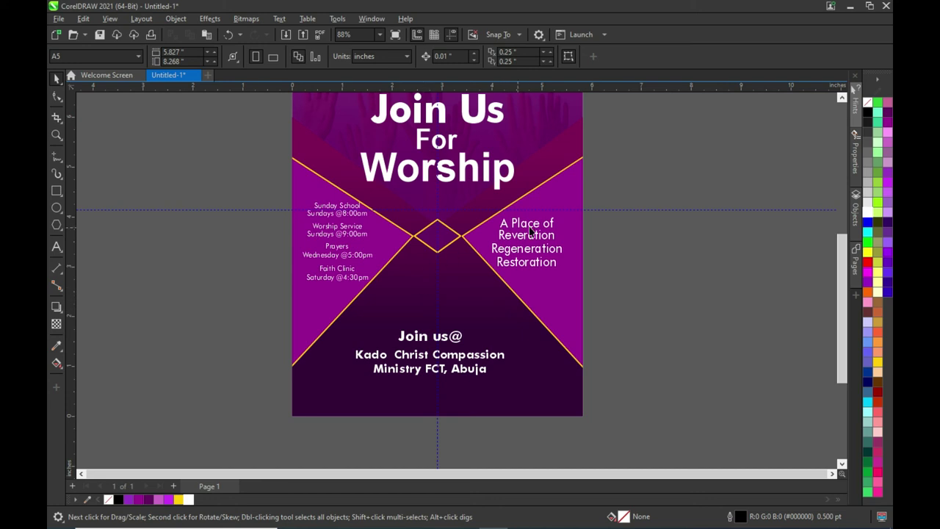
# - Shrink the three-line address block back and centre it horizontally on the page background
pyautogui.scroll(-3, 530, 230)
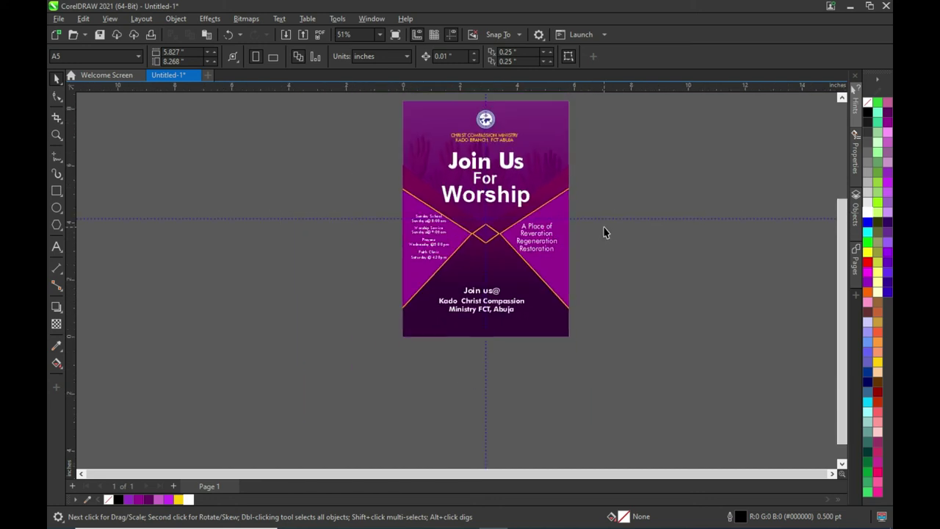
pyautogui.scroll(2, 603, 232)
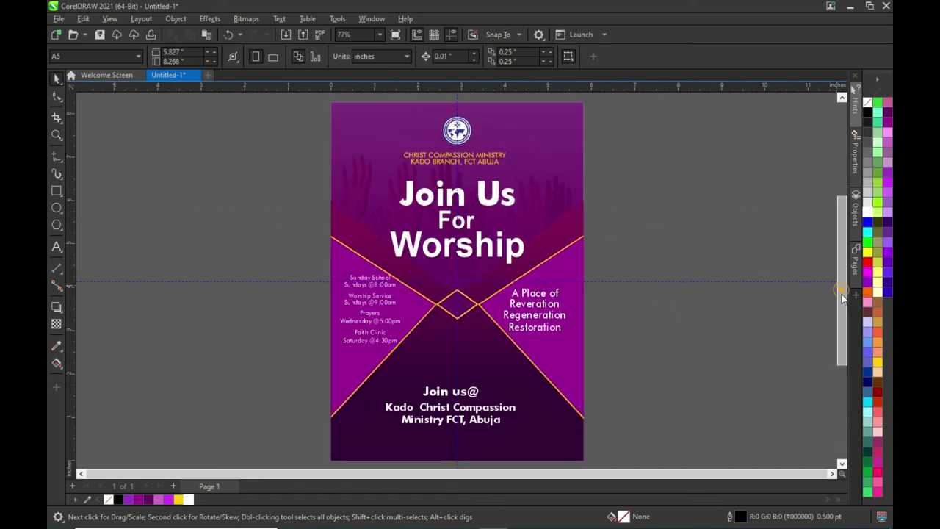
pyautogui.scroll(-2, 834, 301)
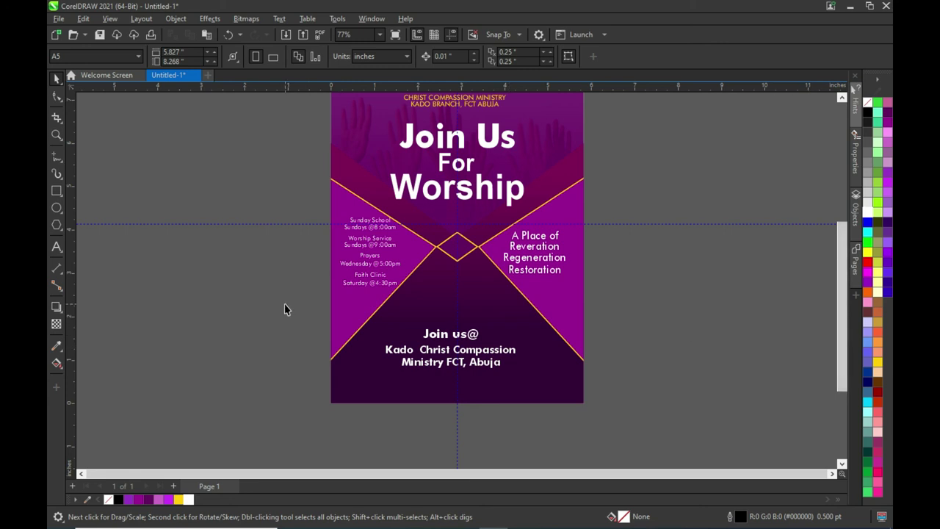
pyautogui.moveTo(282, 309); pyautogui.dragTo(555, 400)
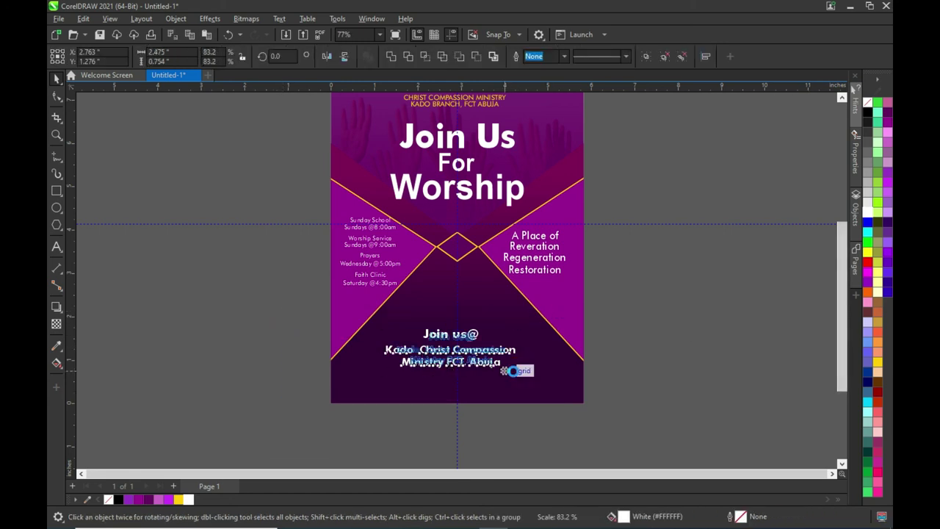
pyautogui.moveTo(517, 376); pyautogui.dragTo(513, 370)
pyautogui.keyDown('shift'); pyautogui.click(536, 374); pyautogui.keyUp('shift')
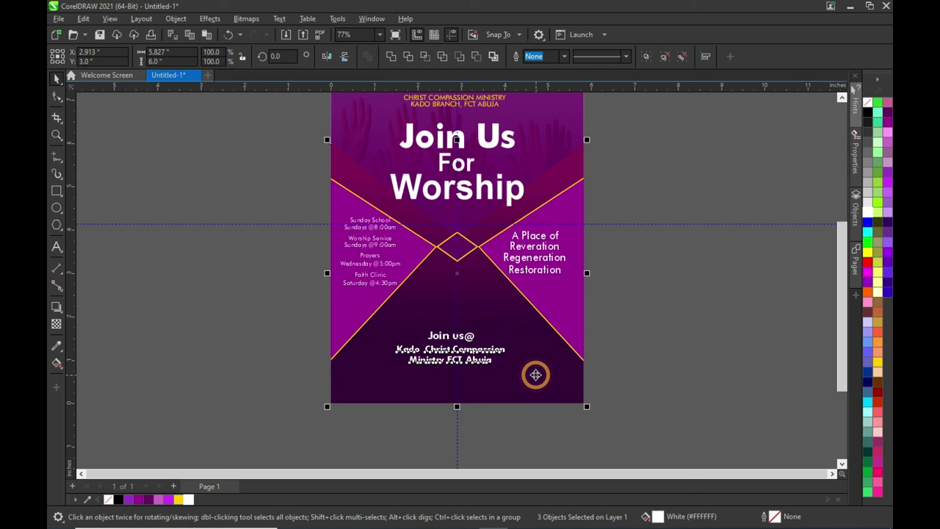
pyautogui.press('c')
pyautogui.click(672, 371)
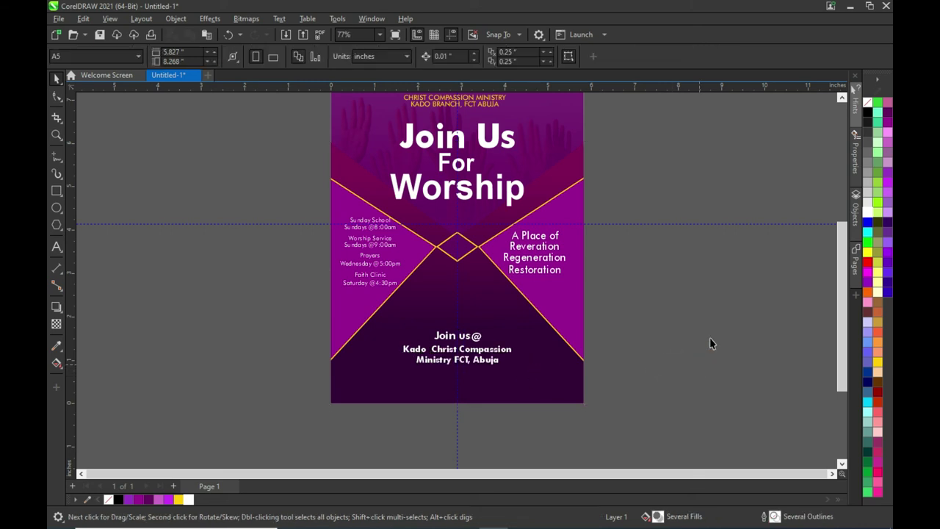
pyautogui.scroll(2, 684, 248)
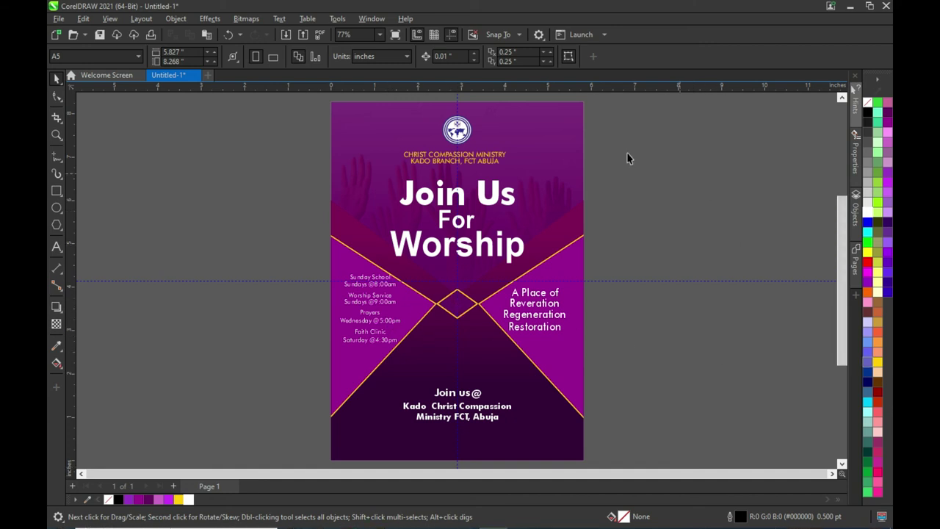
# - Zoom in on the centre yellow diamond and try pulling its left corner inward
pyautogui.scroll(1, 448, 323)
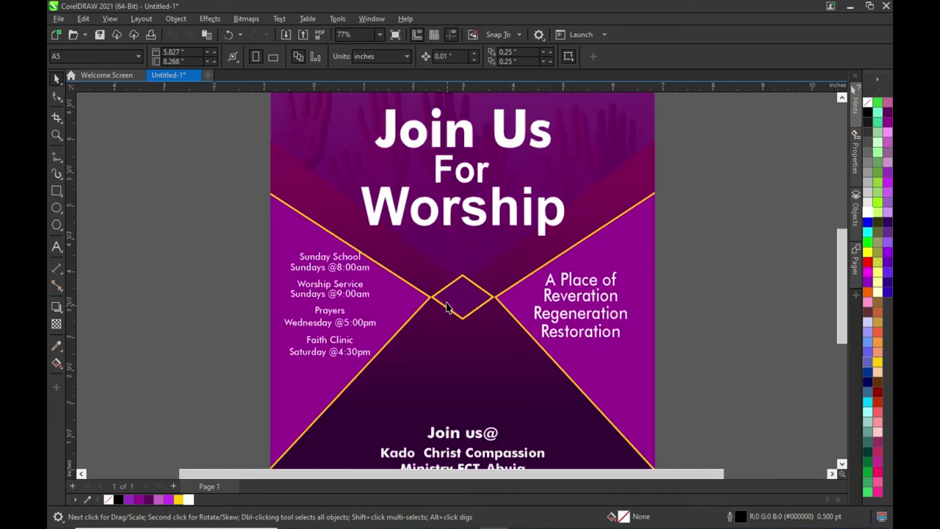
pyautogui.scroll(1, 445, 303)
pyautogui.scroll(2, 446, 288)
pyautogui.scroll(1, 441, 291)
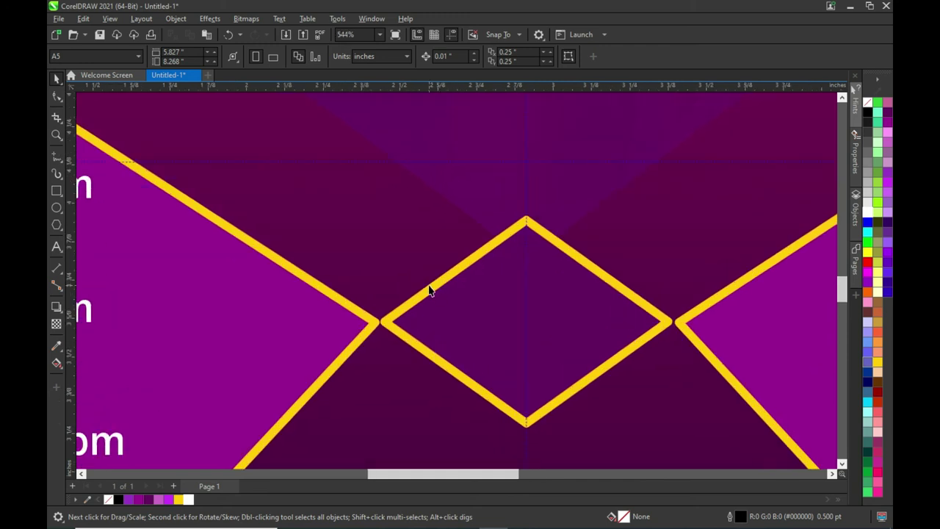
pyautogui.scroll(1, 431, 291)
pyautogui.click(409, 310)
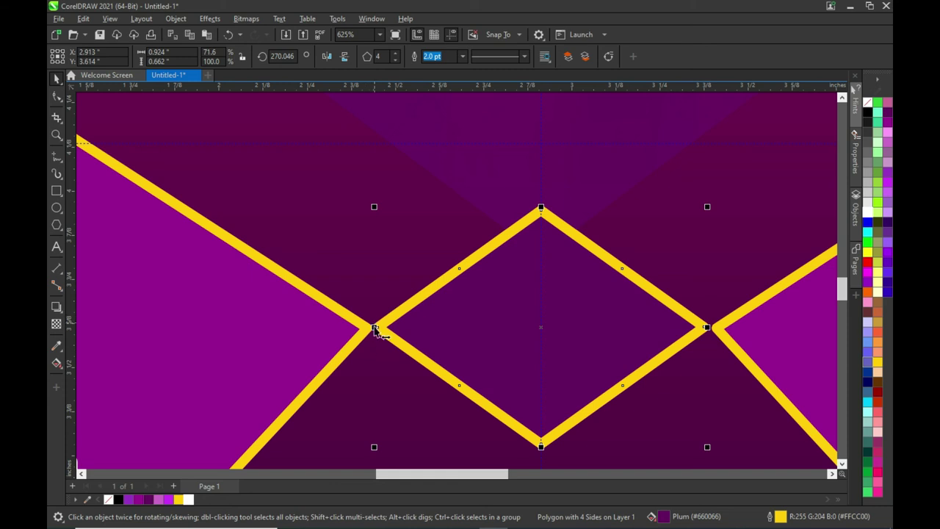
pyautogui.moveTo(374, 329); pyautogui.dragTo(376, 331)
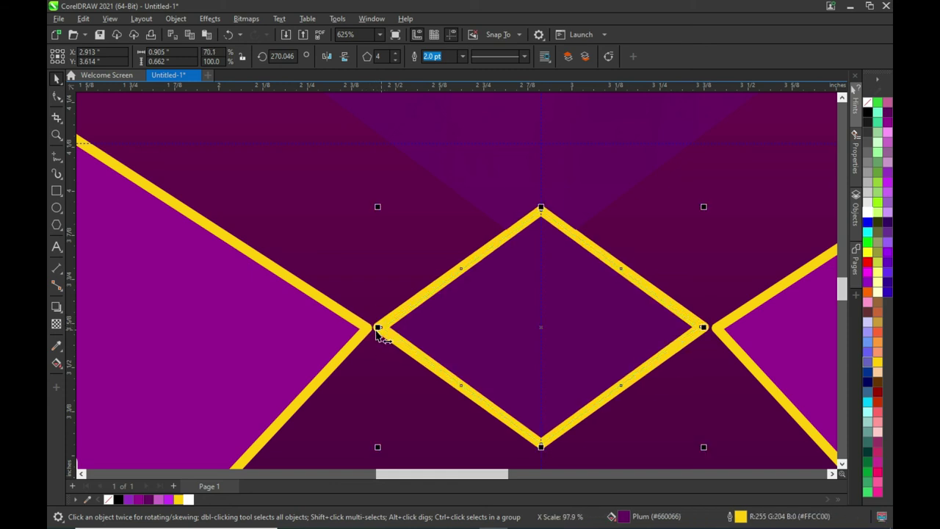
# - Inside the background PowerClip, narrow the diamond to 0.905 inches so it meets the yellow bands
pyautogui.click(101, 104)
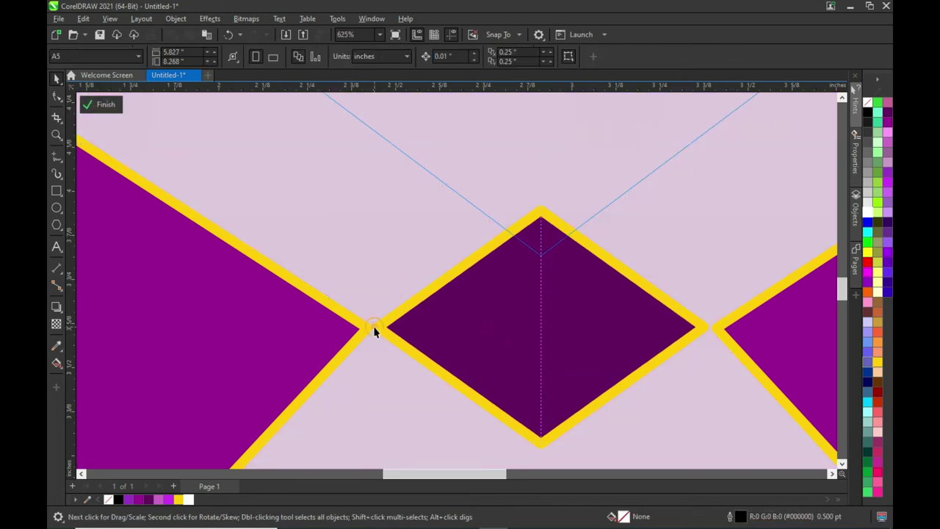
pyautogui.click(376, 328)
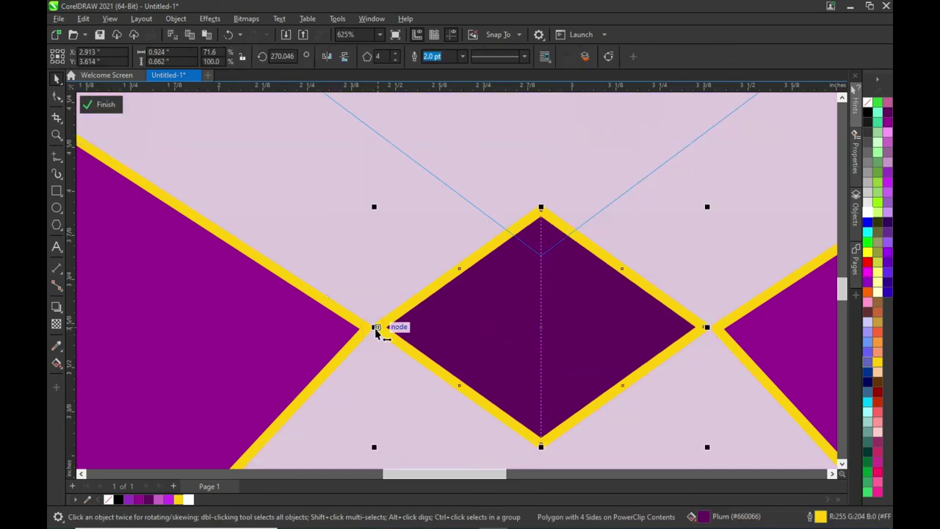
pyautogui.moveTo(376, 331); pyautogui.dragTo(378, 330)
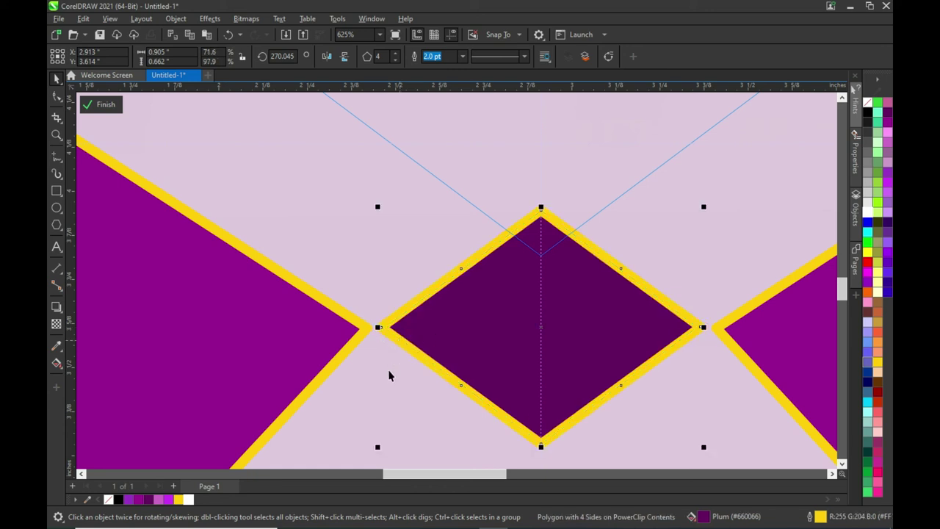
pyautogui.click(102, 104)
pyautogui.scroll(-1, 517, 252)
pyautogui.scroll(-2, 426, 225)
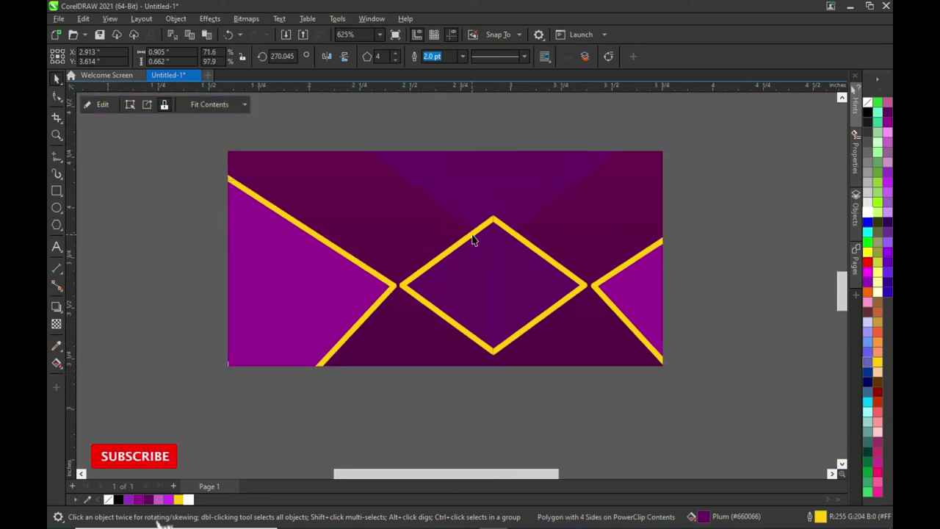
pyautogui.scroll(-4, 556, 243)
pyautogui.scroll(2, 556, 243)
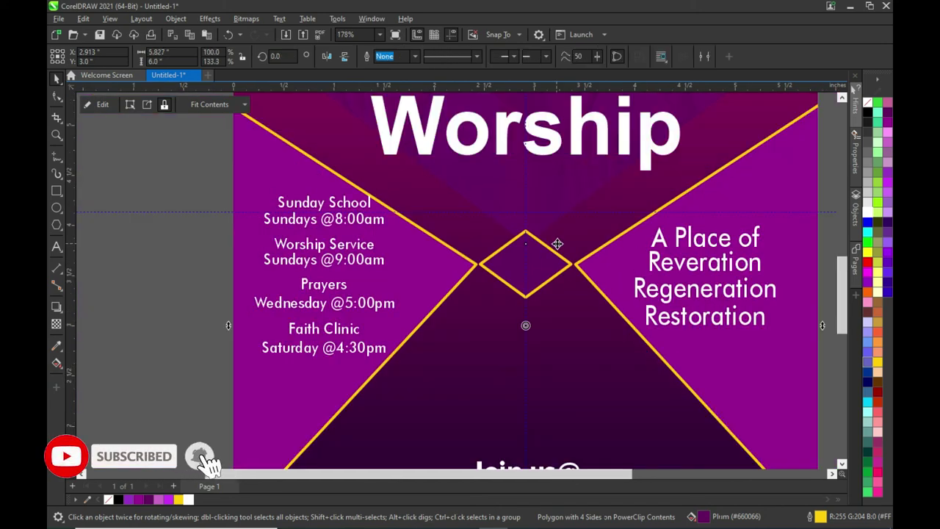
pyautogui.click(558, 243)
pyautogui.scroll(-2, 556, 243)
pyautogui.click(766, 350)
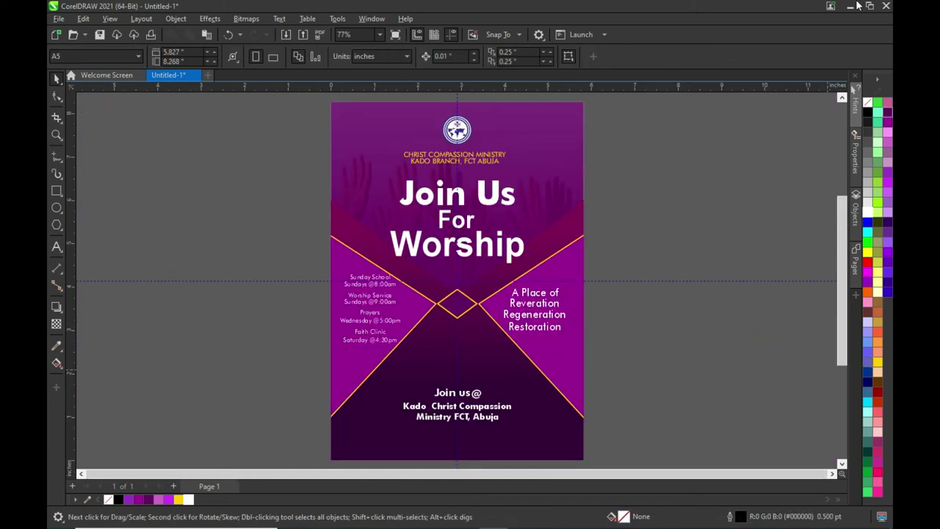